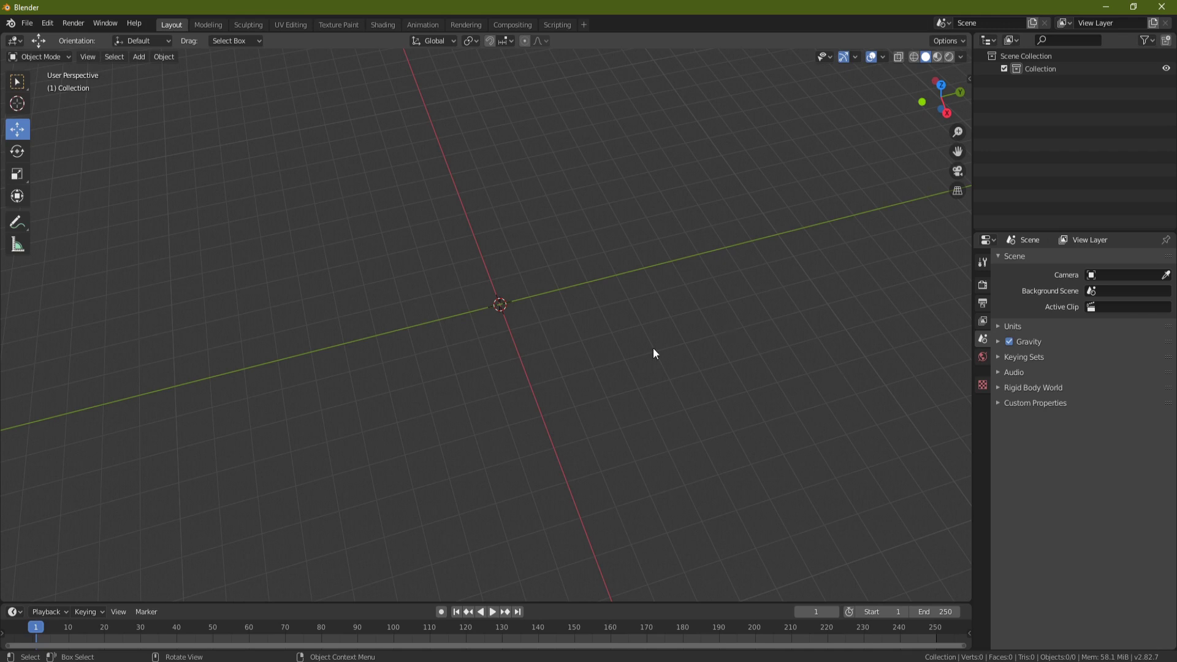
# Add an eight-vertex mesh circle with 1 m radius and no fill at the origin
pyautogui.press('shift')
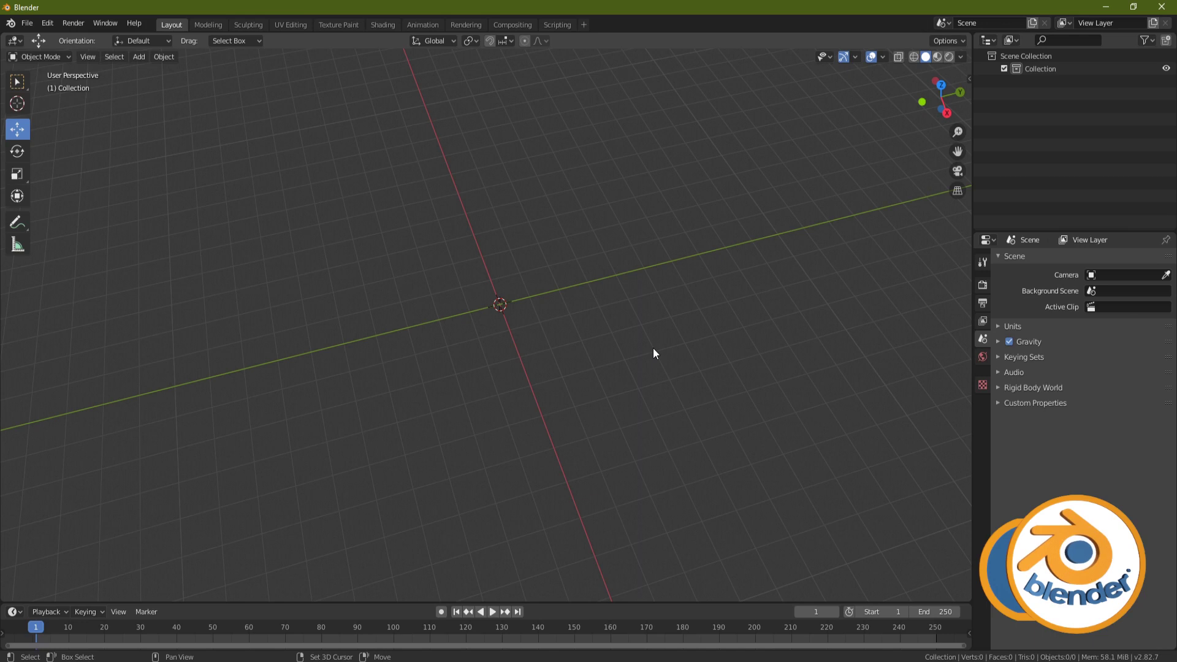
pyautogui.hotkey('shift', 'a')
pyautogui.moveTo(653, 340)
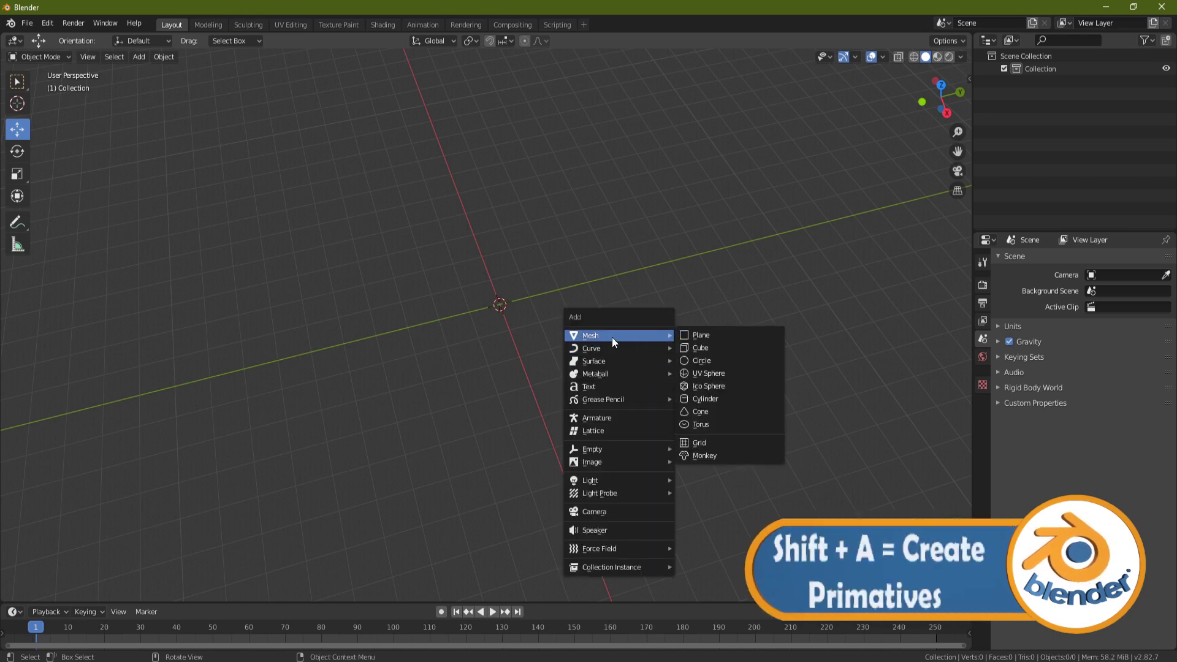
pyautogui.click(717, 362)
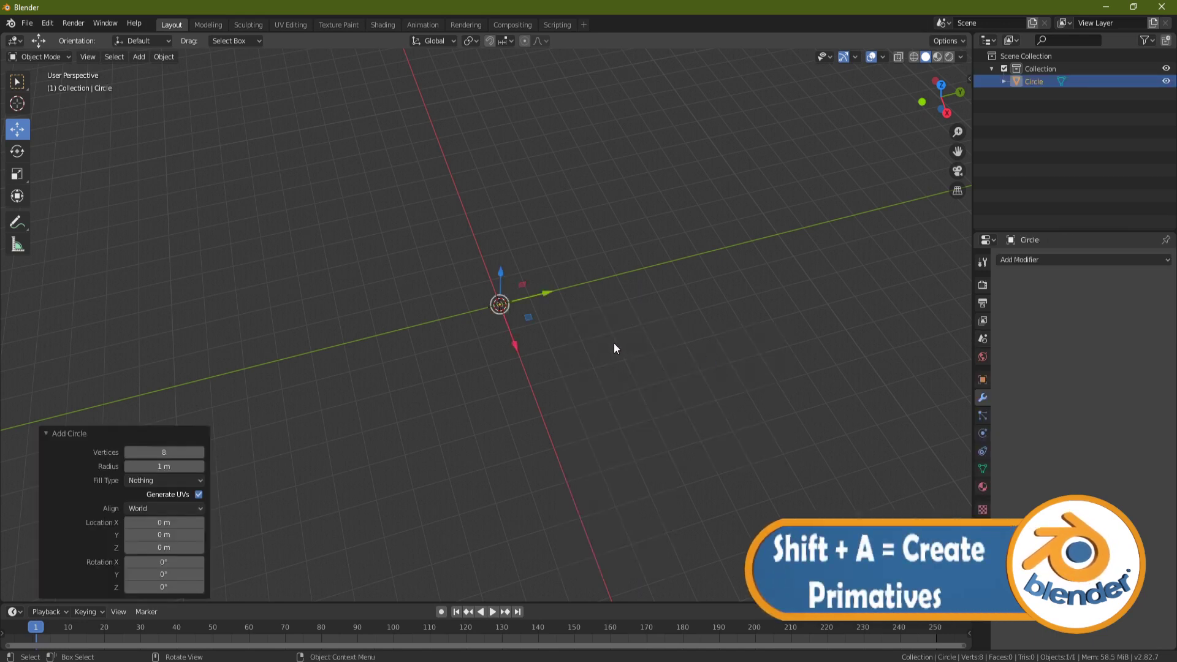
pyautogui.moveTo(615, 349); pyautogui.dragTo(552, 362, button='middle')
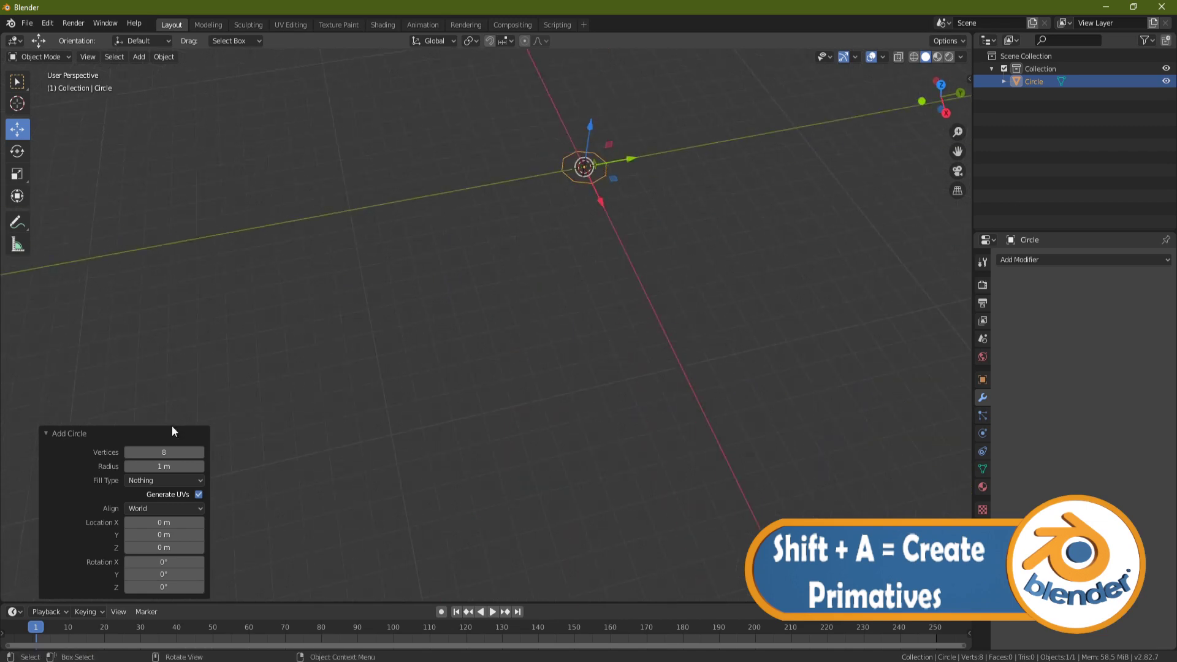
pyautogui.click(50, 434)
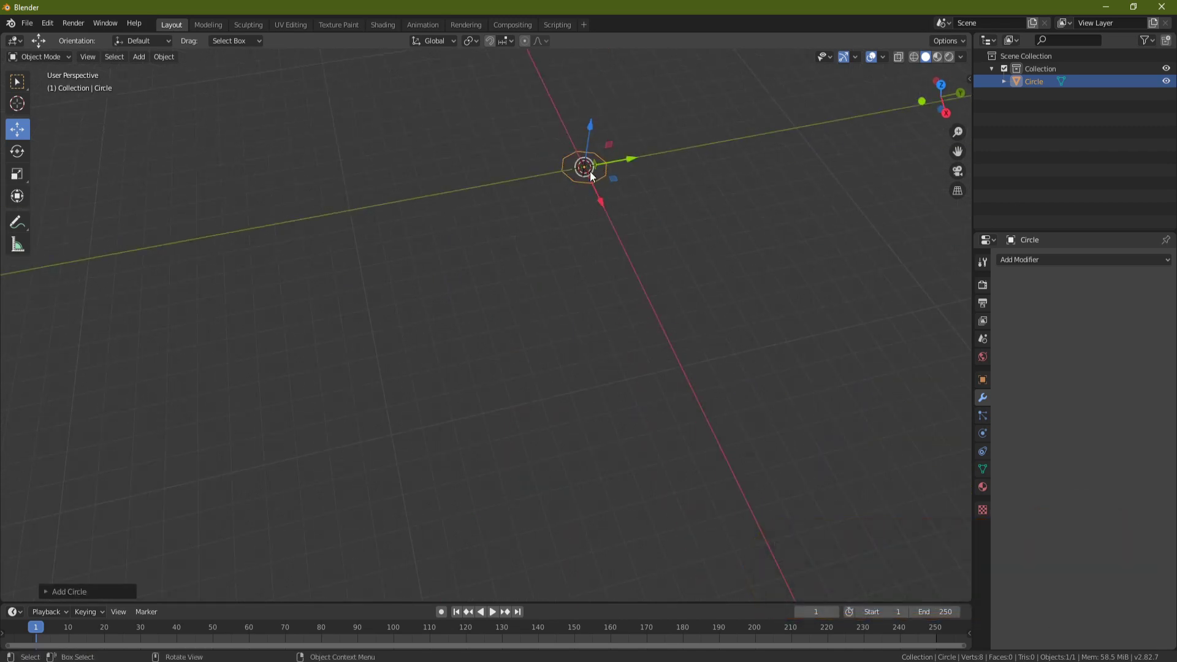
pyautogui.keyDown('shift'); pyautogui.moveTo(704, 209); pyautogui.dragTo(635, 331, button='middle'); pyautogui.keyUp('shift')
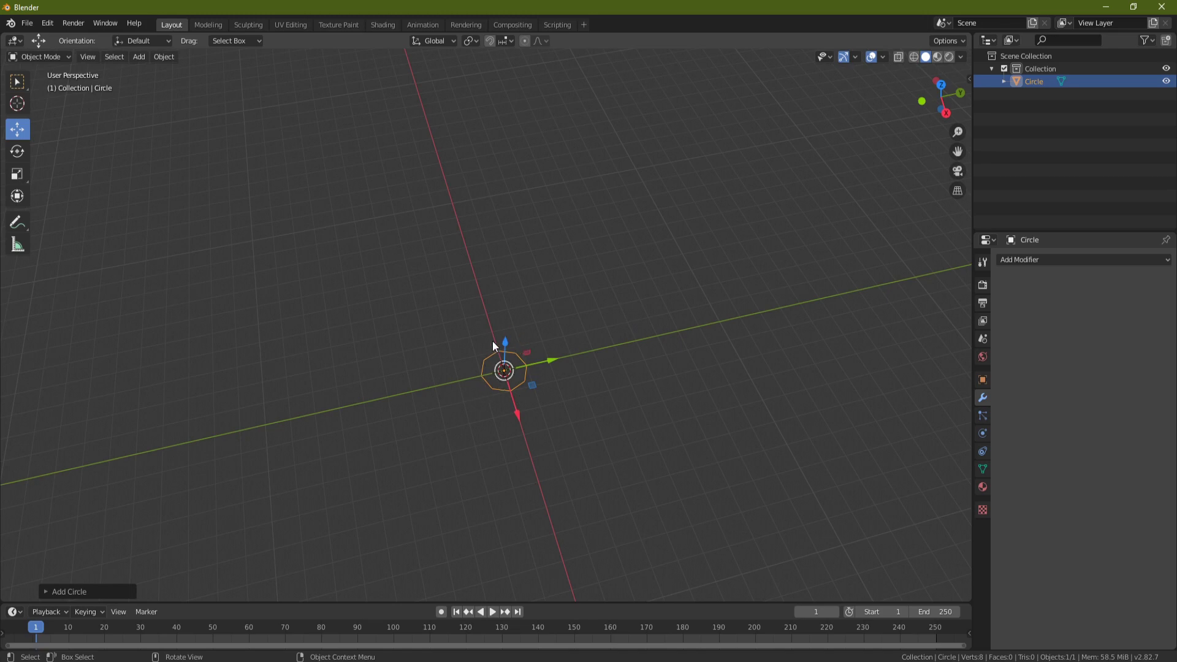
pyautogui.click(43, 591)
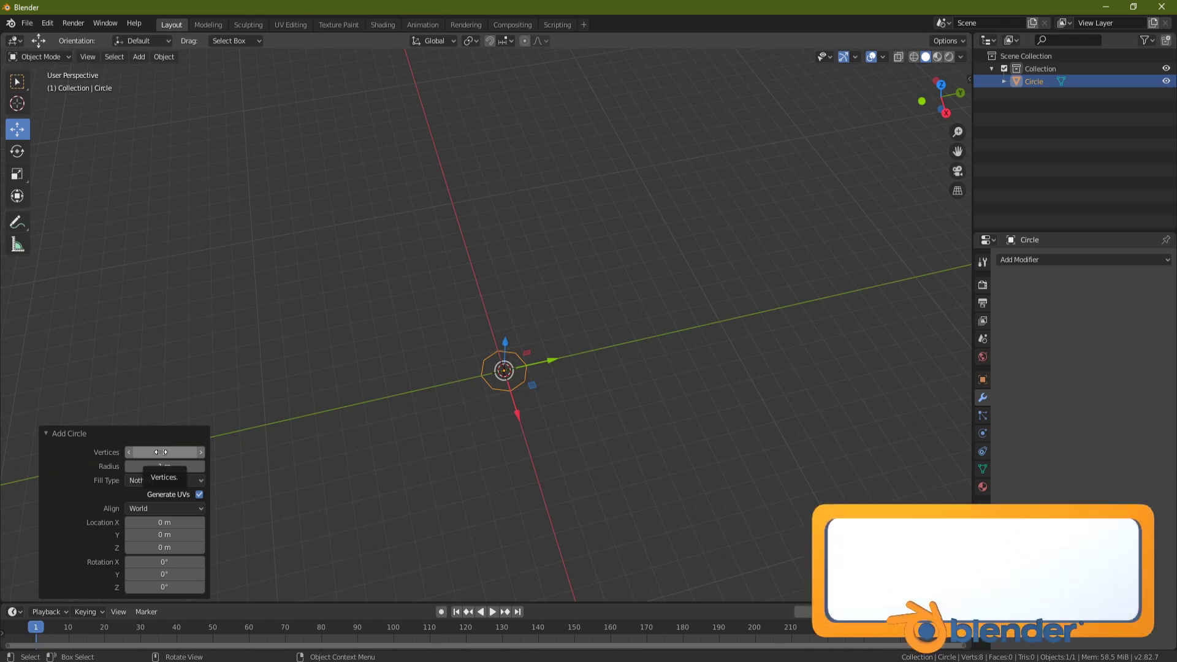
pyautogui.moveTo(451, 421); pyautogui.dragTo(518, 410, button='middle')
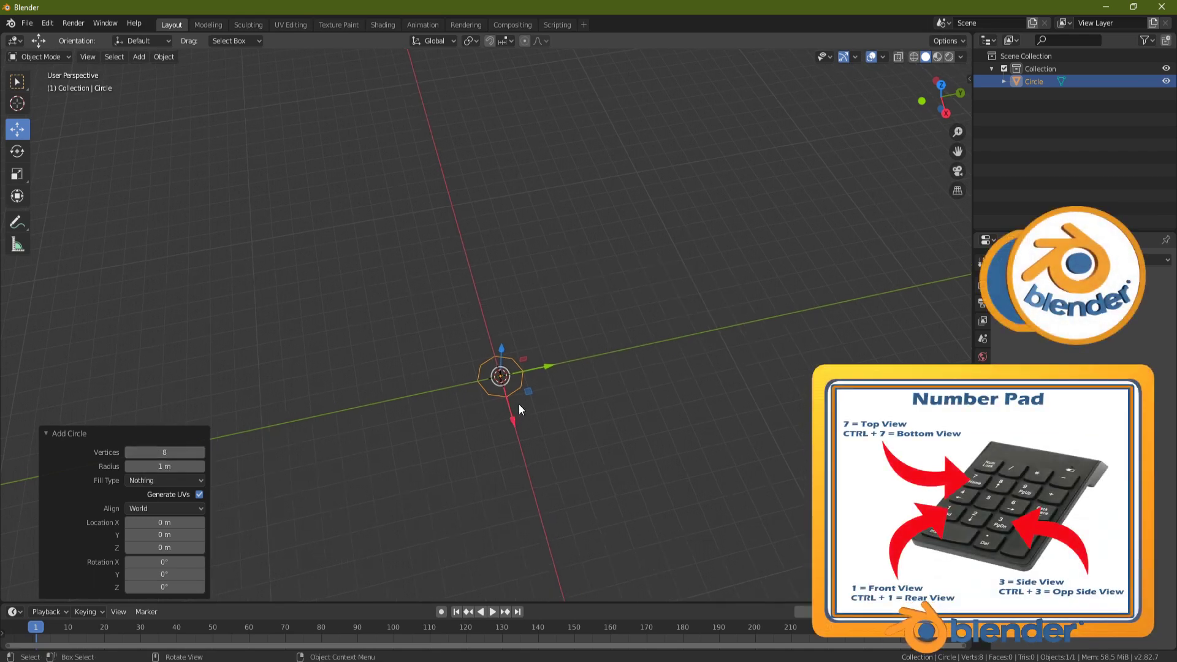
# In top view, duplicate the circle and move the copy 1.4 m down and 0.728 m left
pyautogui.press('KP_7')
pyautogui.scroll(5, 533, 380)
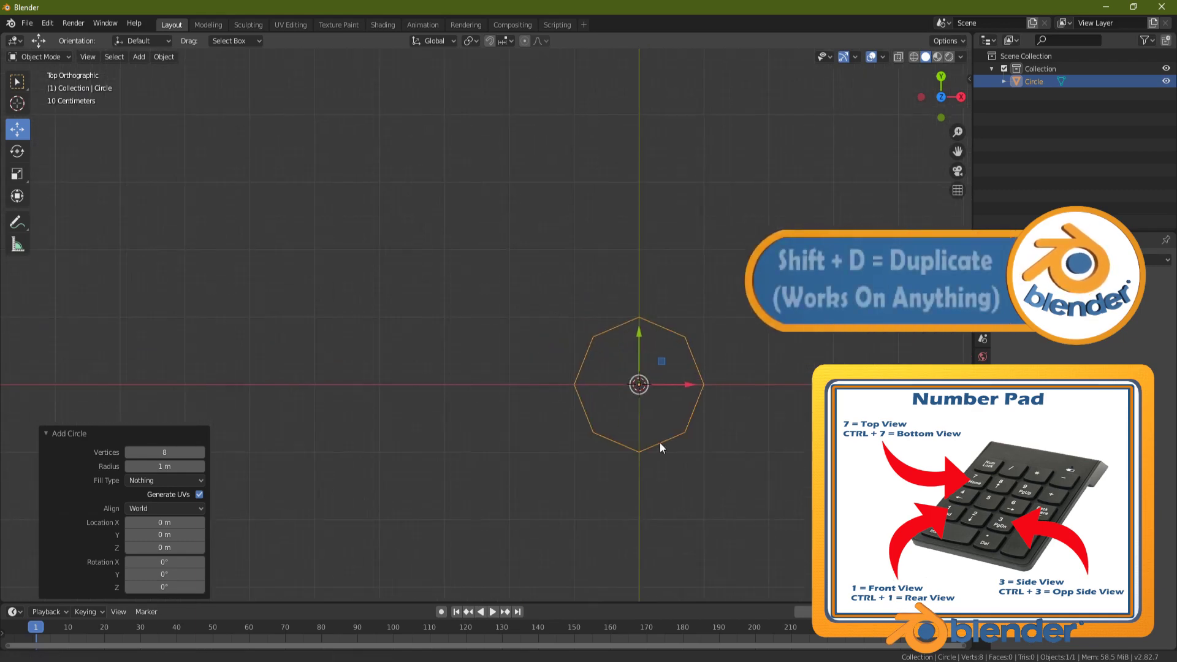
pyautogui.hotkey('shift', 'd')
pyautogui.rightClick(544, 388)
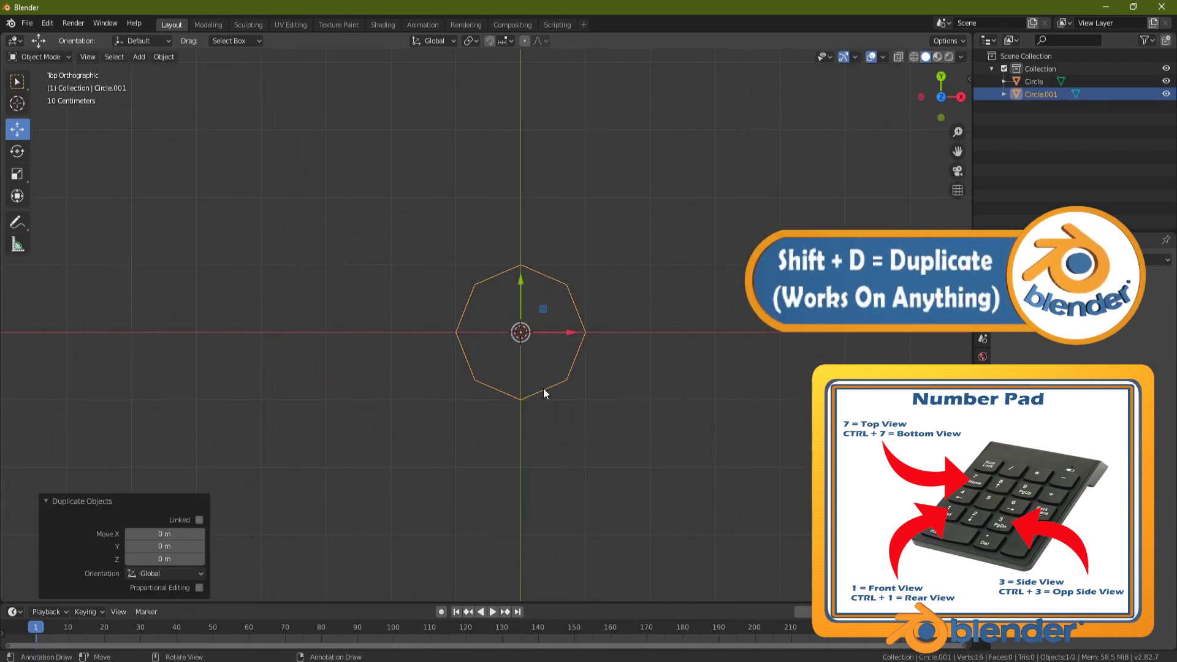
pyautogui.moveTo(524, 280); pyautogui.dragTo(523, 375)
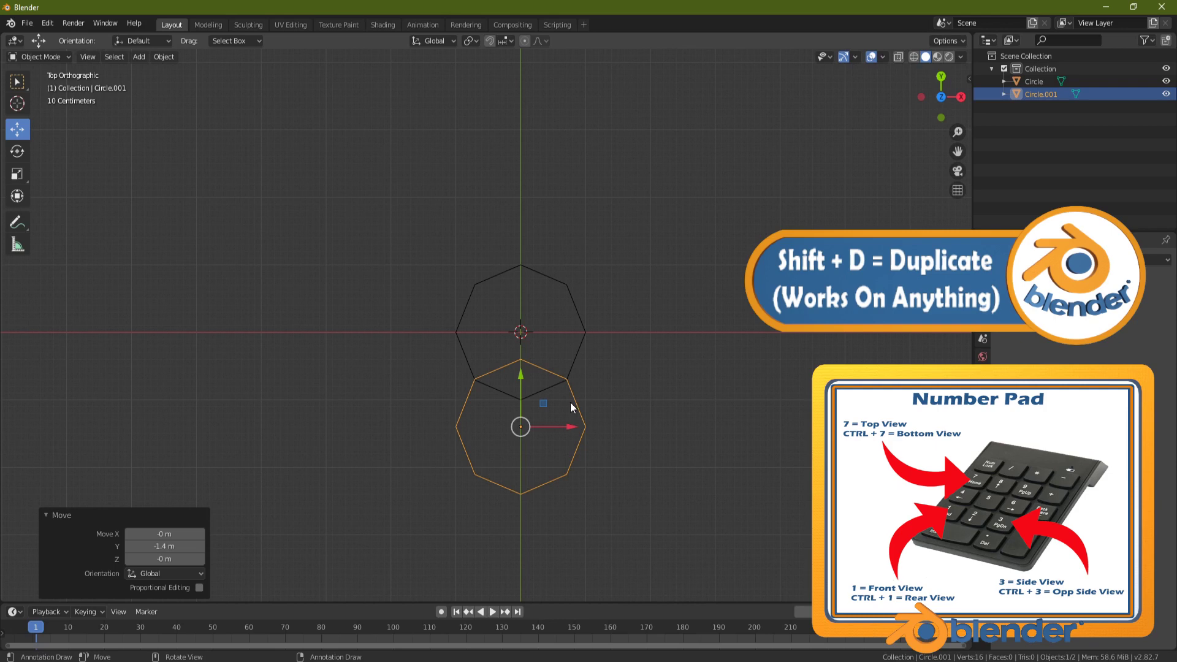
pyautogui.moveTo(570, 431); pyautogui.dragTo(520, 431)
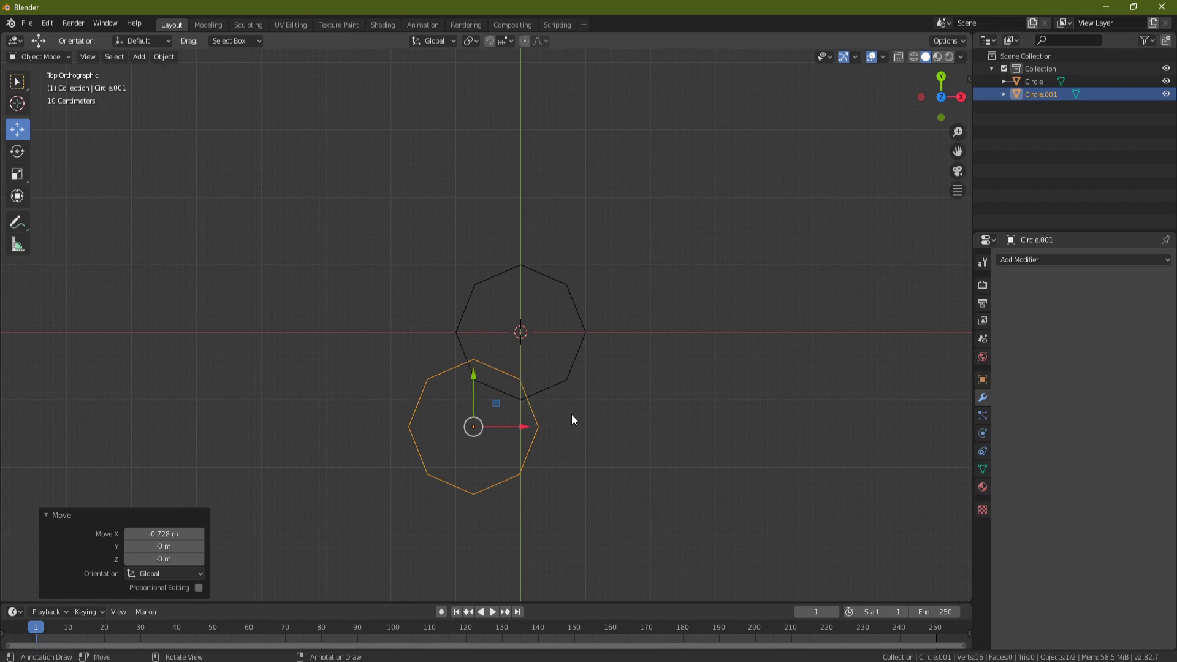
# Duplicate the lower-left circle and move the copy 1.33 m along X
pyautogui.hotkey('shift', 'd')
pyautogui.press('Escape')
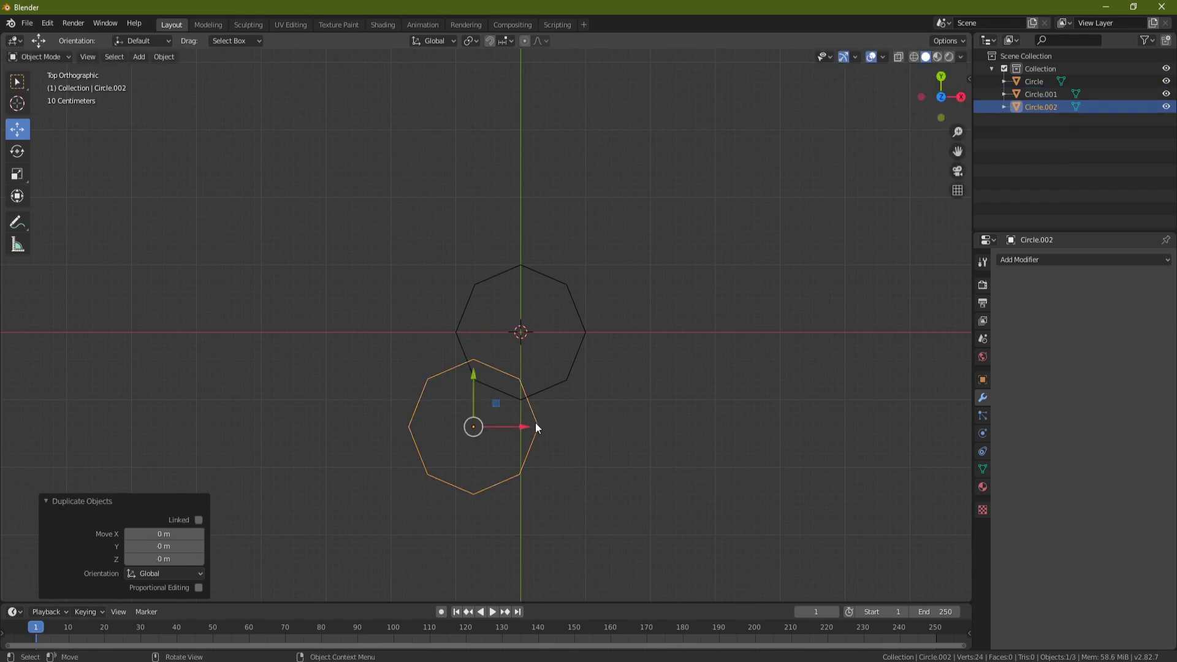
pyautogui.press('g')
pyautogui.press('x')
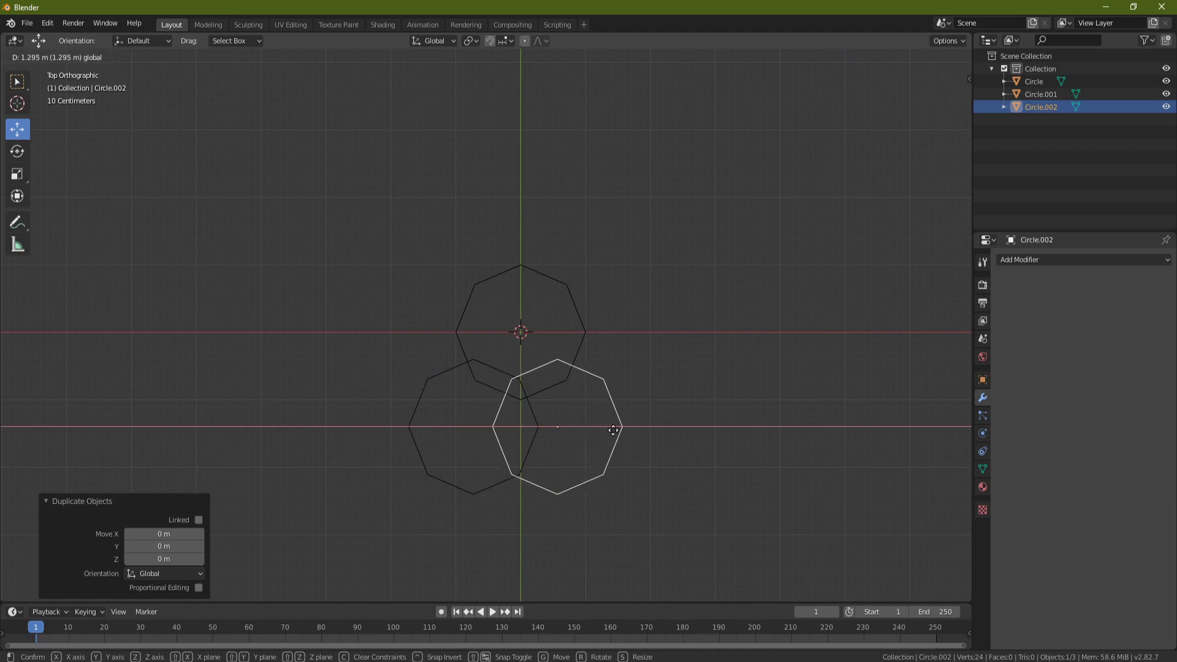
pyautogui.click(616, 430)
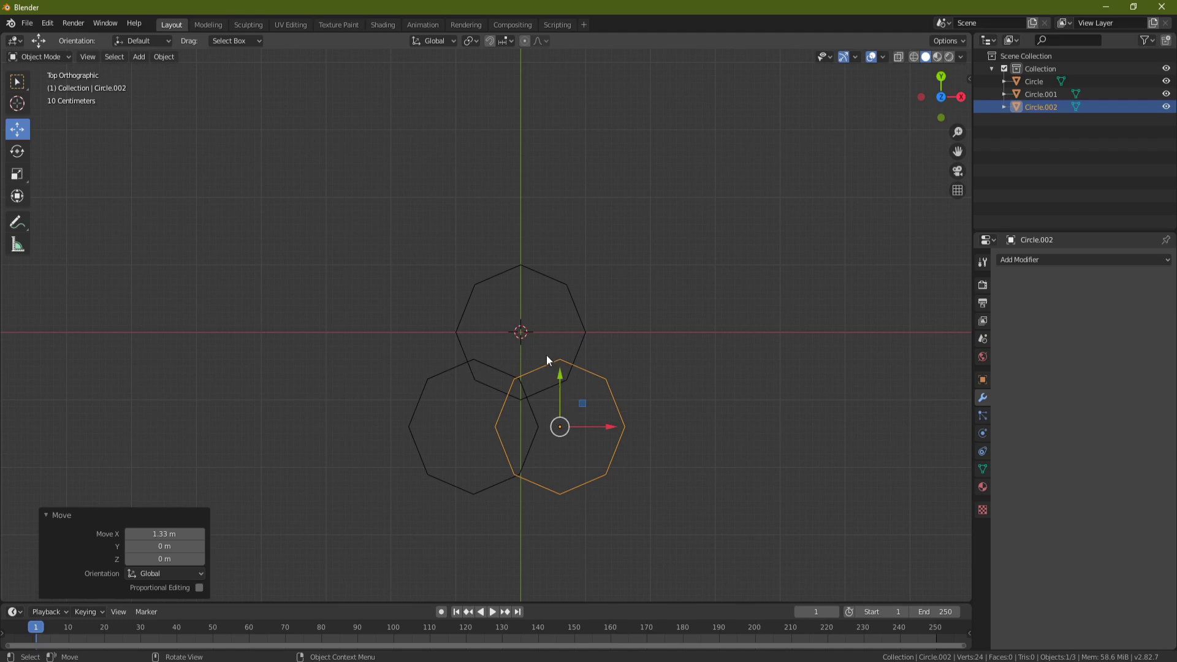
pyautogui.scroll(3, 542, 374)
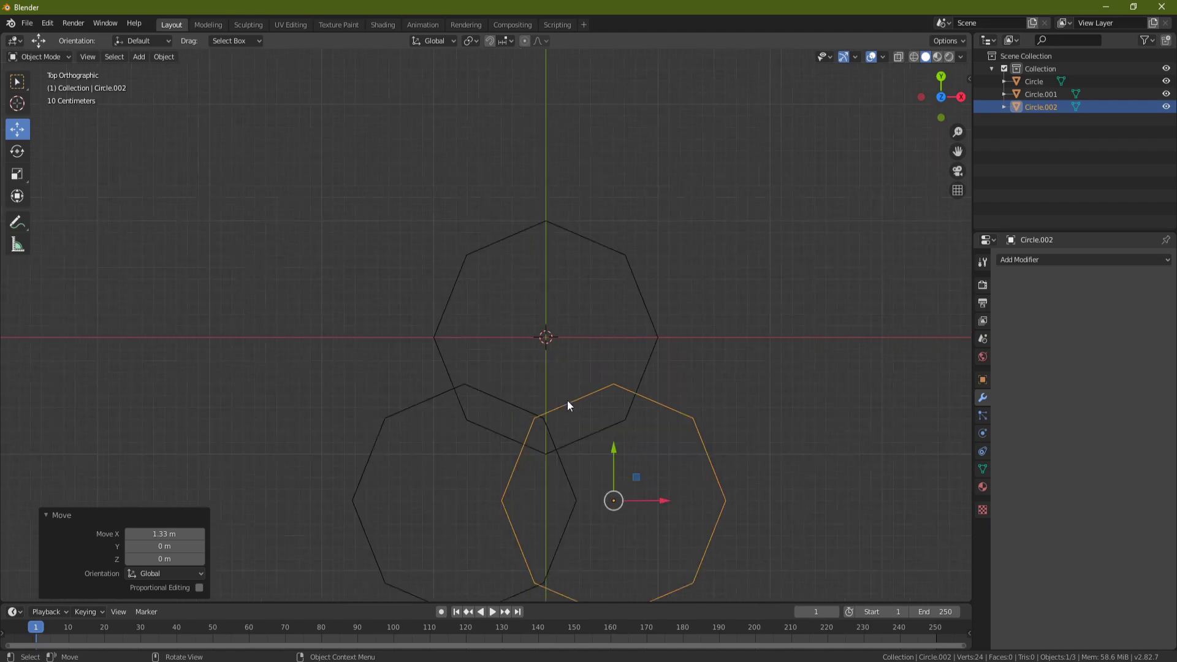
pyautogui.keyDown('shift'); pyautogui.moveTo(567, 402); pyautogui.dragTo(527, 332, button='middle'); pyautogui.keyUp('shift')
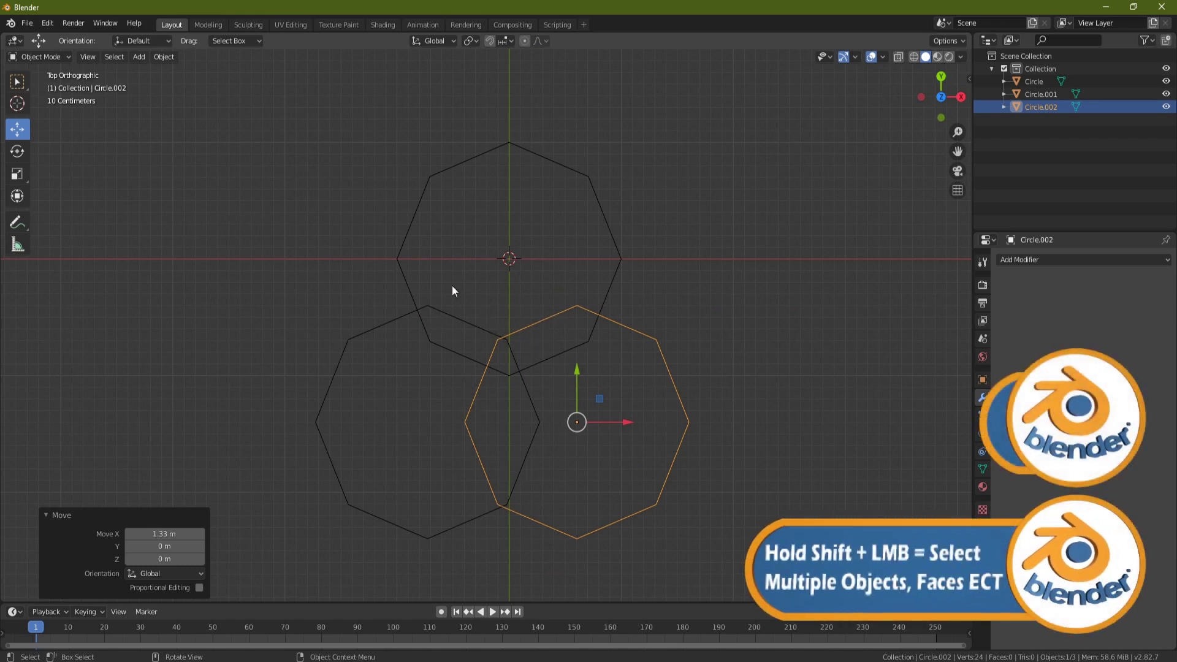
# Select all three circles and join them into one object, Circle.001, with Ctrl+J
pyautogui.keyDown('shift'); pyautogui.click(417, 337); pyautogui.keyUp('shift')
pyautogui.keyDown('shift'); pyautogui.click(420, 335); pyautogui.keyUp('shift')
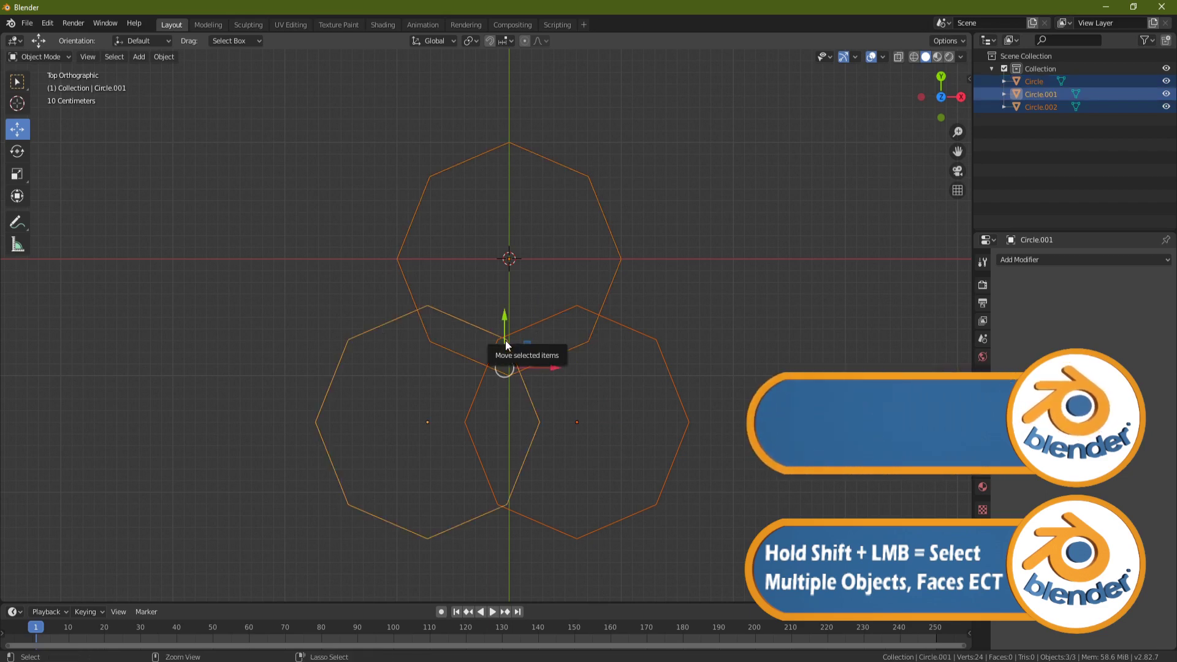
pyautogui.hotkey('ctrl', 'j')
# In Edit Mode, delete the five inner overlapping vertices
pyautogui.press('Tab')
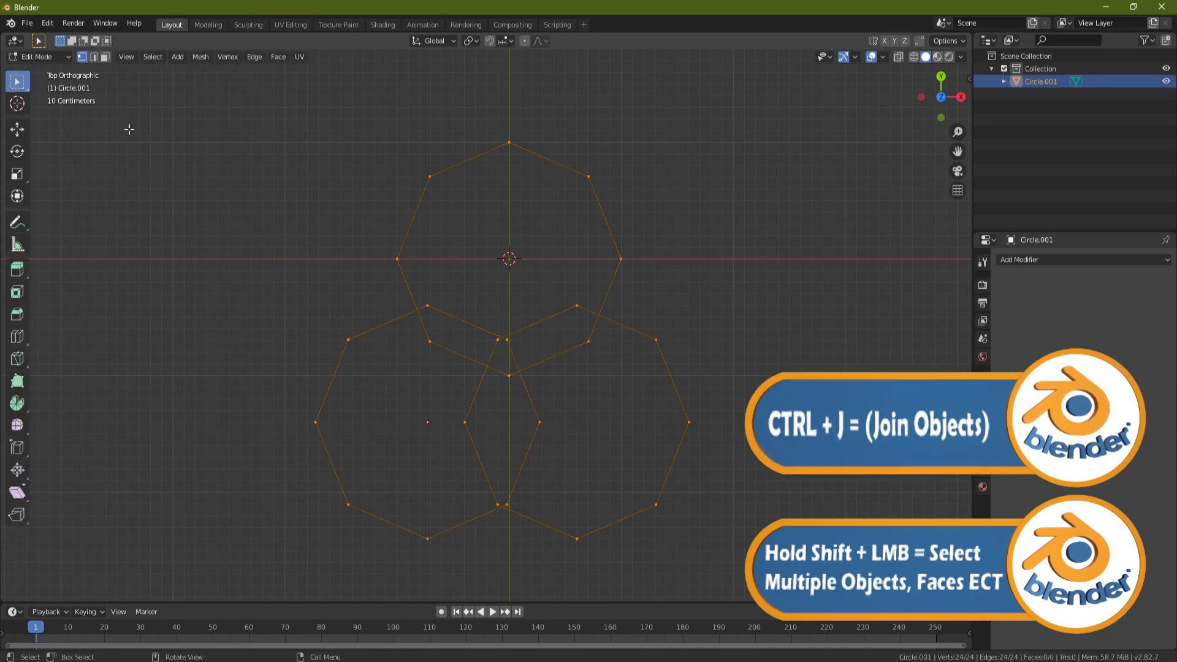
pyautogui.click(498, 339)
pyautogui.keyDown('shift'); pyautogui.click(507, 340); pyautogui.keyUp('shift')
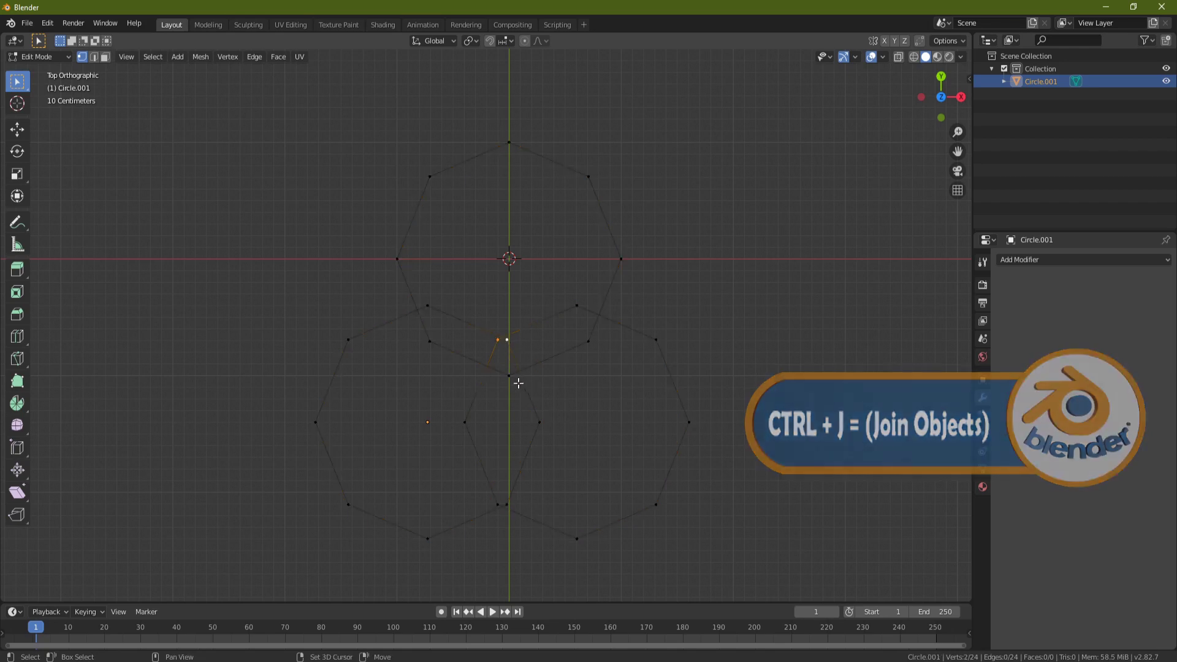
pyautogui.keyDown('shift'); pyautogui.click(519, 383); pyautogui.keyUp('shift')
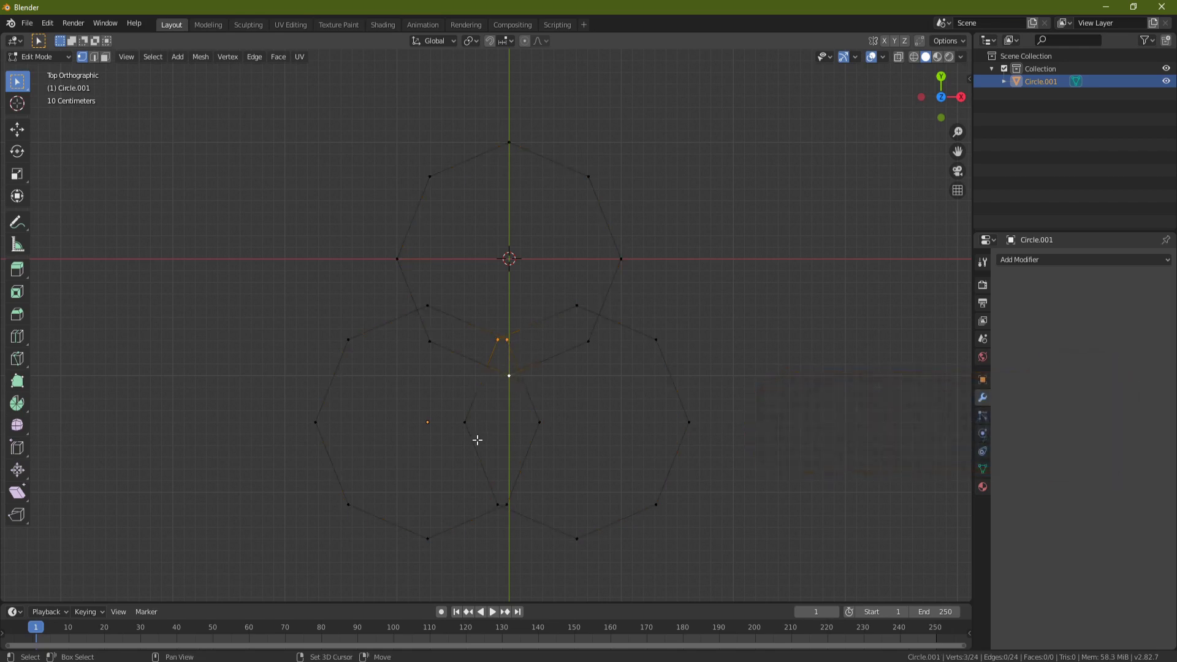
pyautogui.keyDown('shift'); pyautogui.click(545, 429); pyautogui.keyUp('shift')
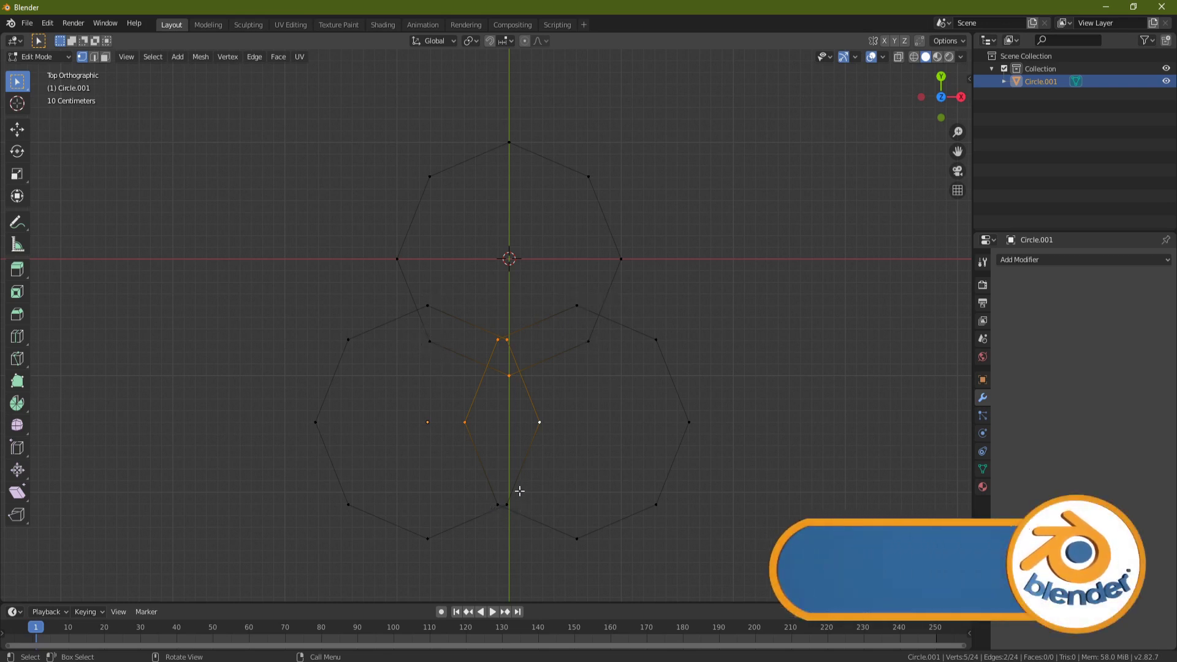
pyautogui.press('Delete')
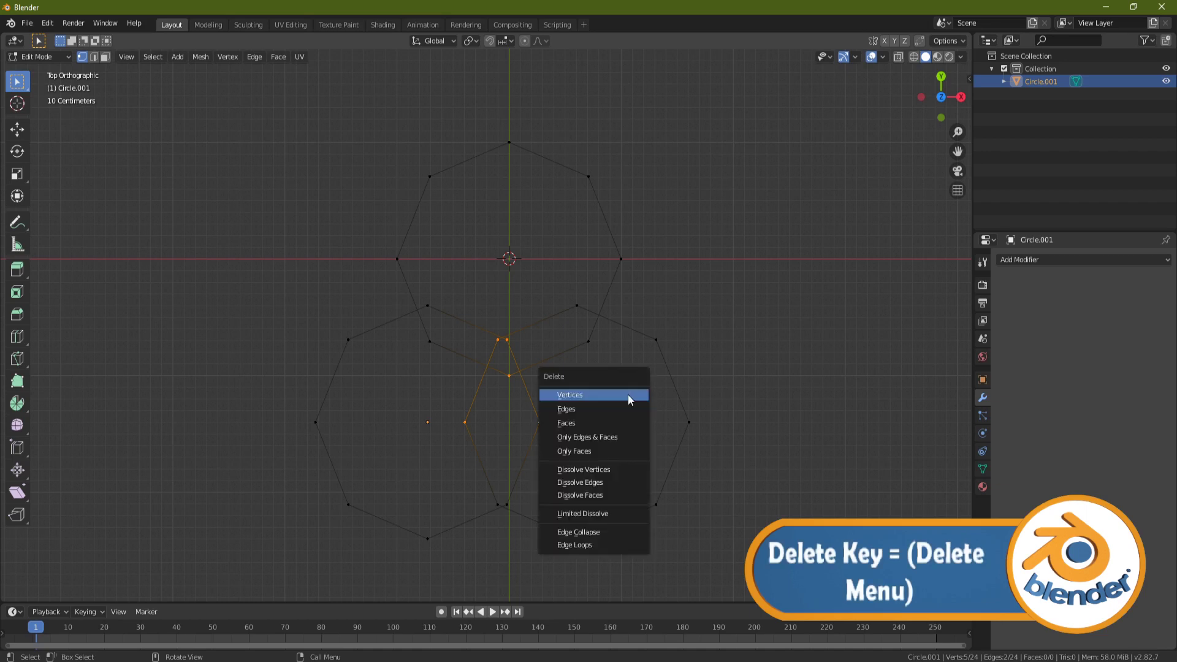
pyautogui.click(628, 395)
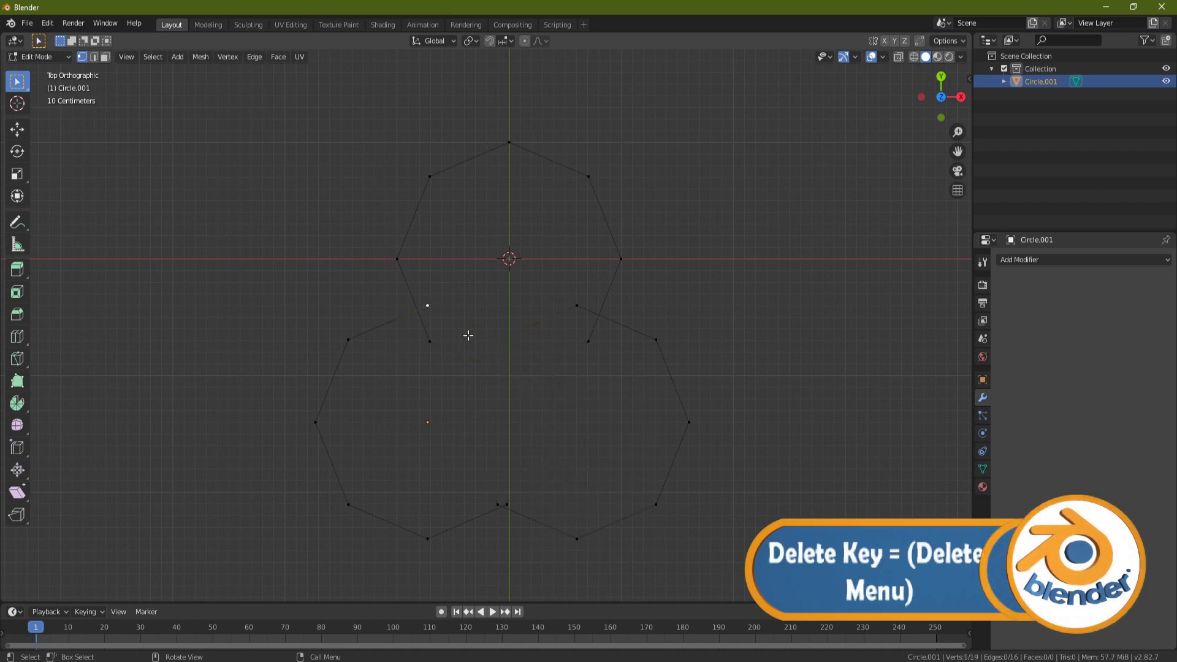
# Merge the top loose-end pair and the side pair of vertices at center
pyautogui.click(427, 306)
pyautogui.keyDown('shift'); pyautogui.click(429, 341); pyautogui.keyUp('shift')
pyautogui.rightClick(476, 304)
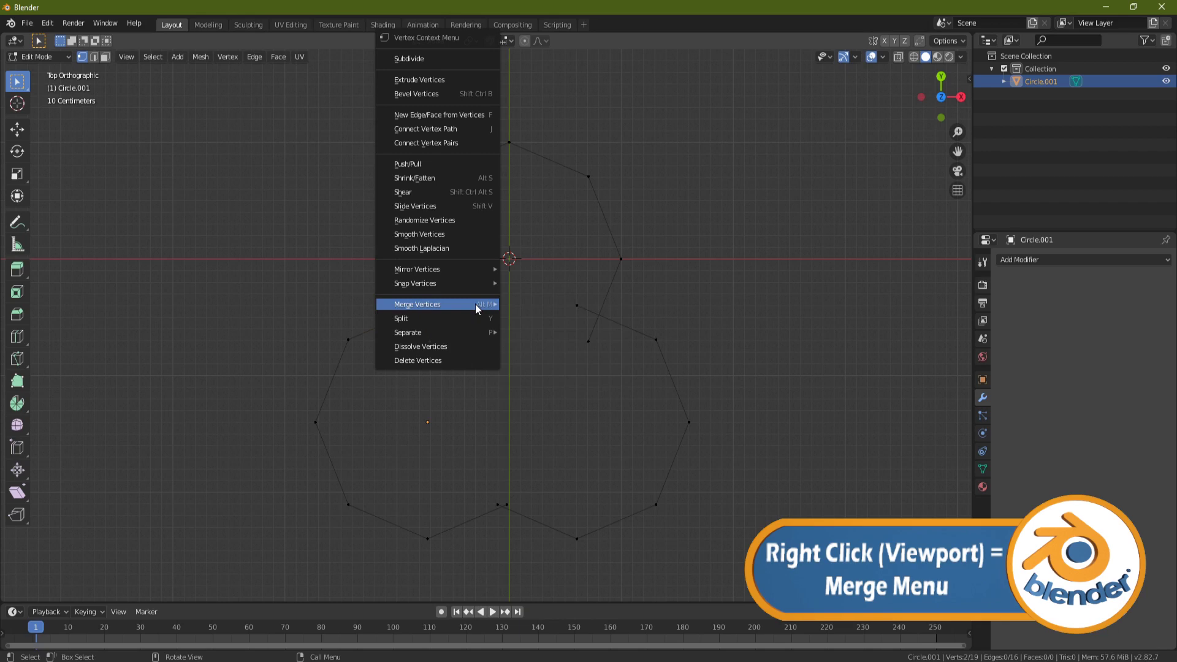
pyautogui.moveTo(476, 304)
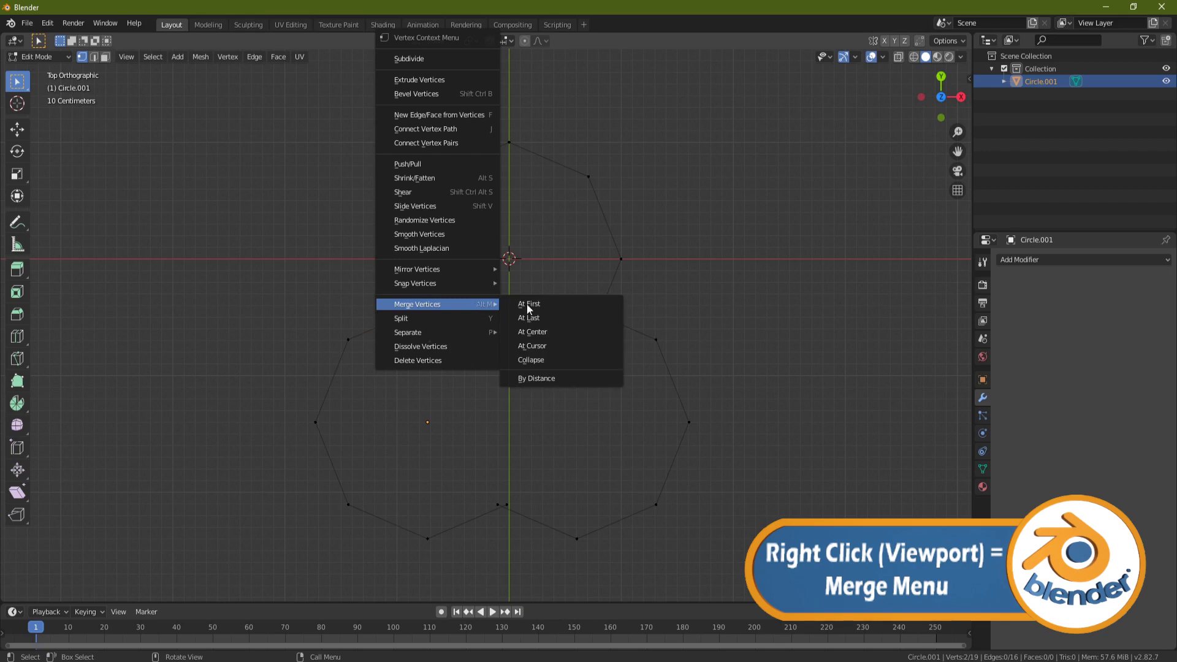
pyautogui.click(571, 332)
pyautogui.keyDown('shift'); pyautogui.click(589, 341); pyautogui.keyUp('shift')
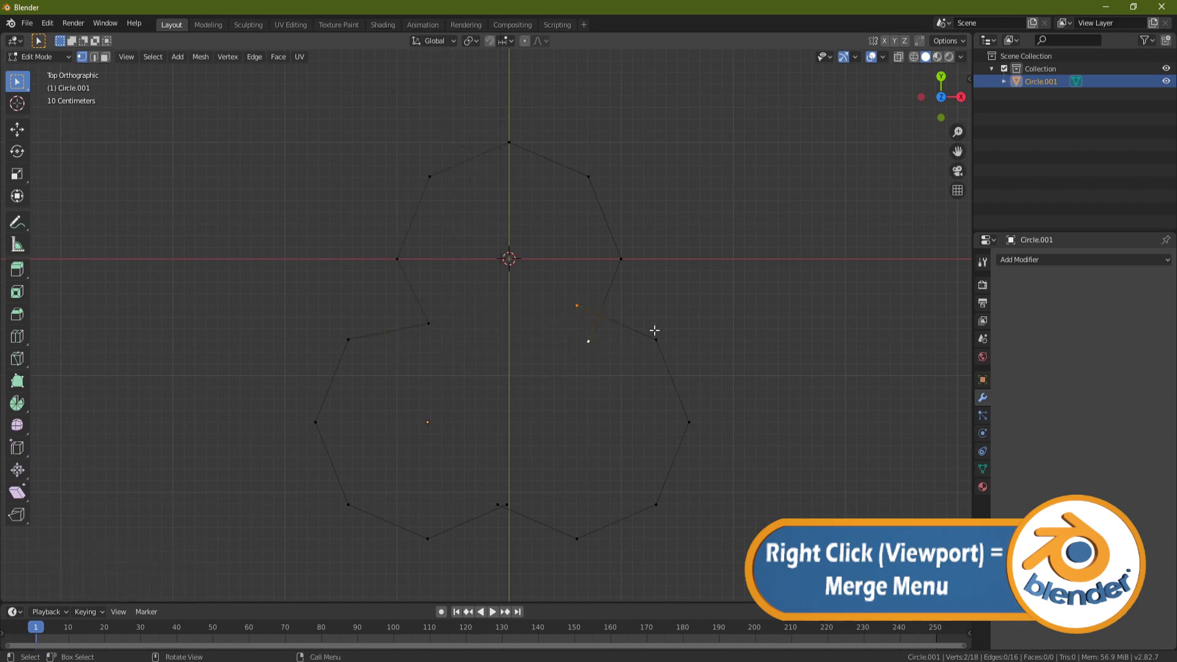
pyautogui.rightClick(694, 260)
pyautogui.moveTo(694, 260)
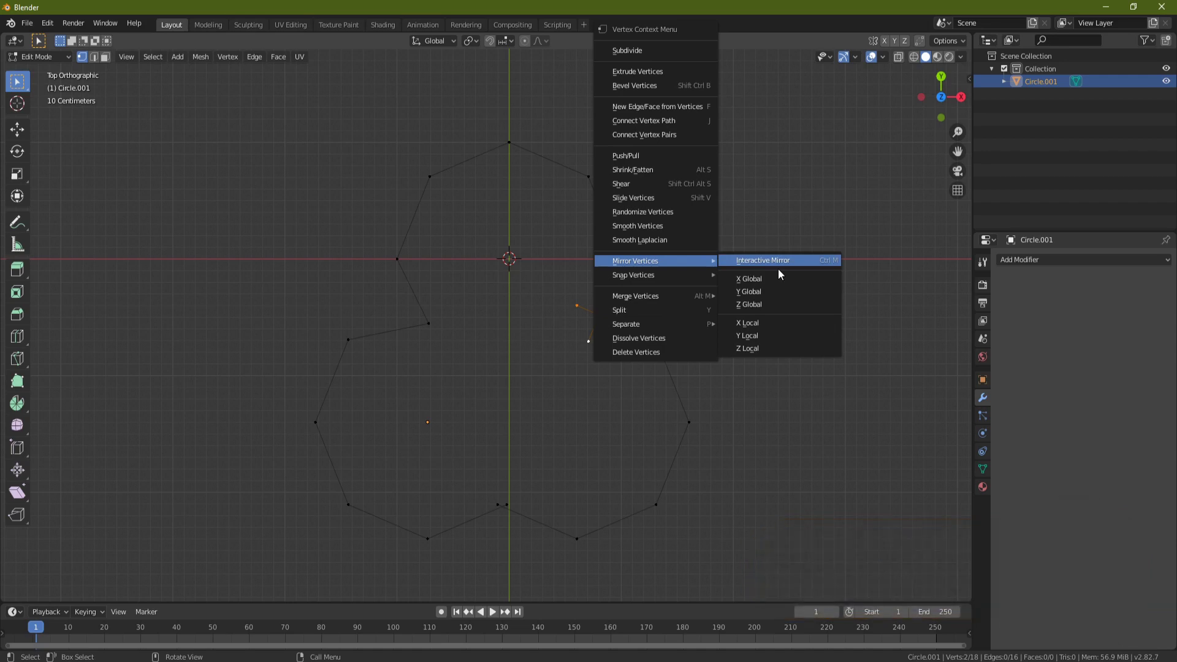
pyautogui.moveTo(654, 293)
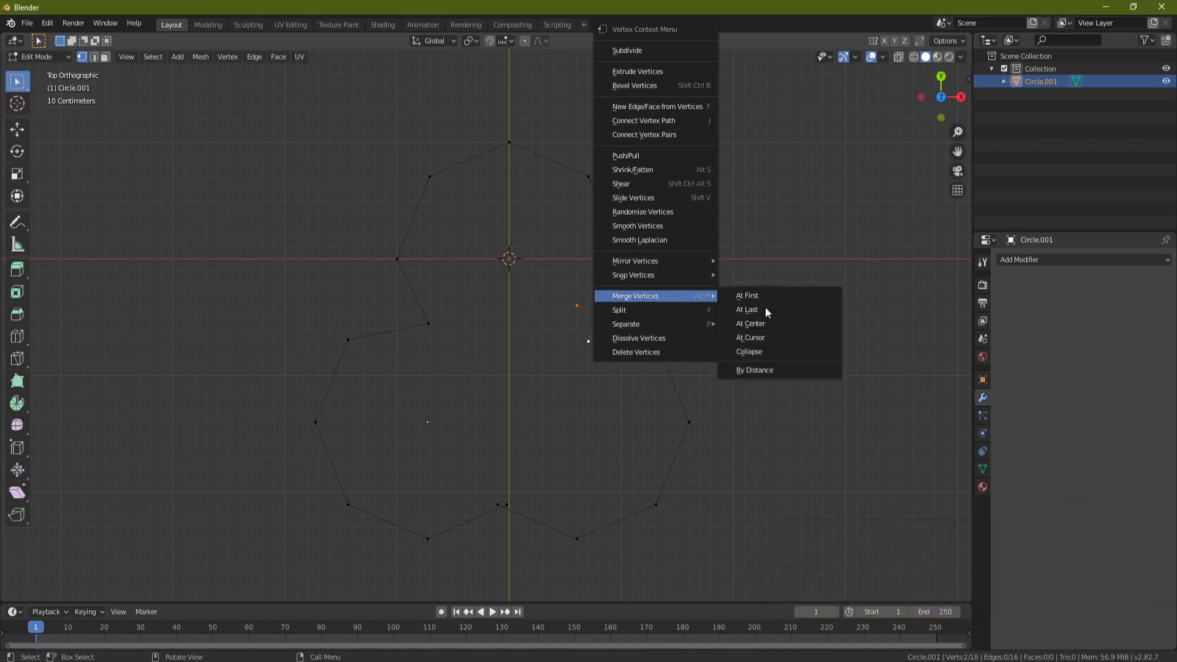
pyautogui.click(762, 325)
# Merge the bottom pair of vertices at center to close the 16-vertex outline
pyautogui.click(497, 504)
pyautogui.keyDown('shift'); pyautogui.click(506, 505); pyautogui.keyUp('shift')
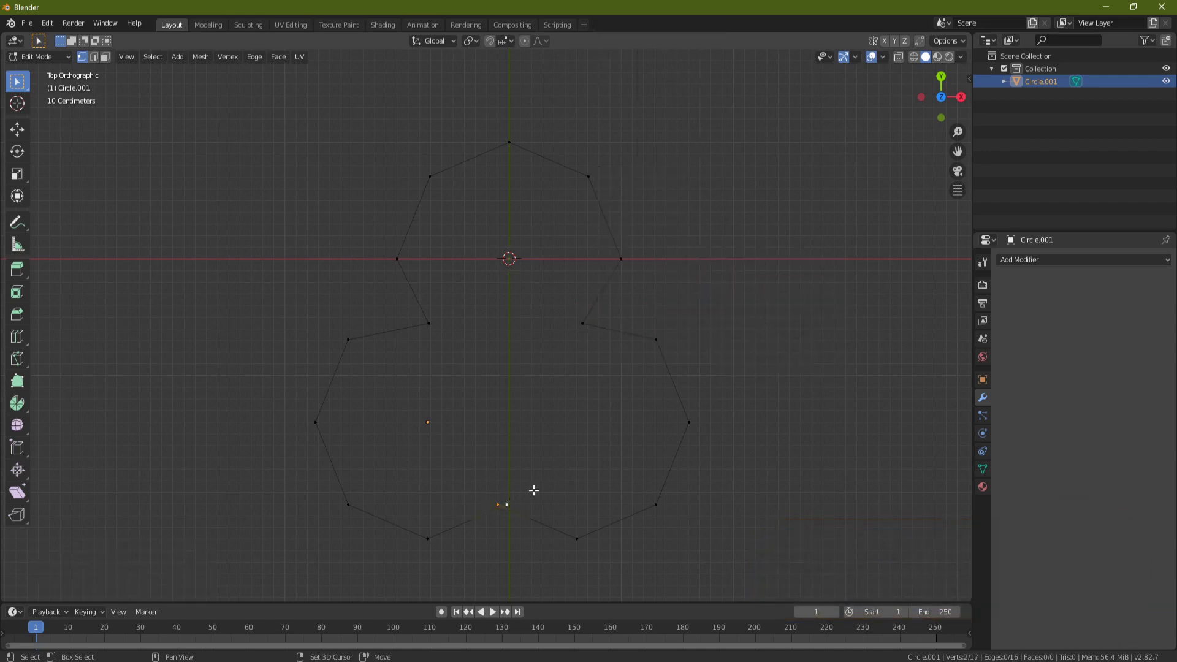
pyautogui.rightClick(538, 407)
pyautogui.moveTo(575, 411)
pyautogui.click(656, 440)
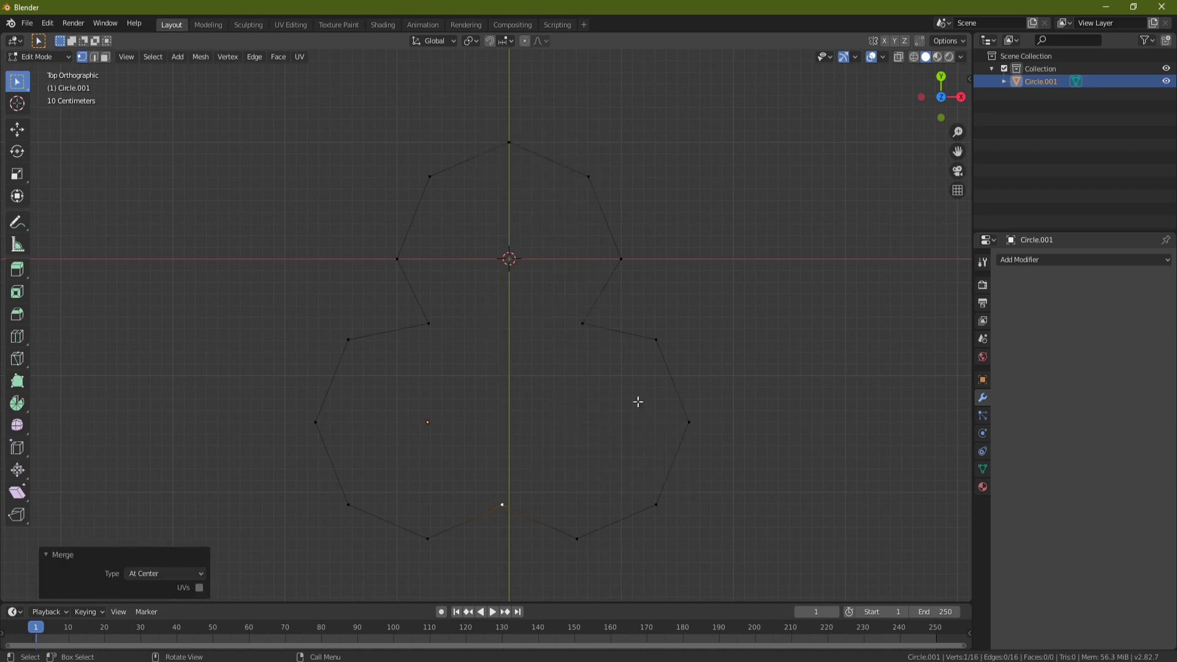
pyautogui.keyDown('shift'); pyautogui.moveTo(566, 368); pyautogui.dragTo(536, 294, button='middle'); pyautogui.keyUp('shift')
pyautogui.scroll(-2, 535, 285)
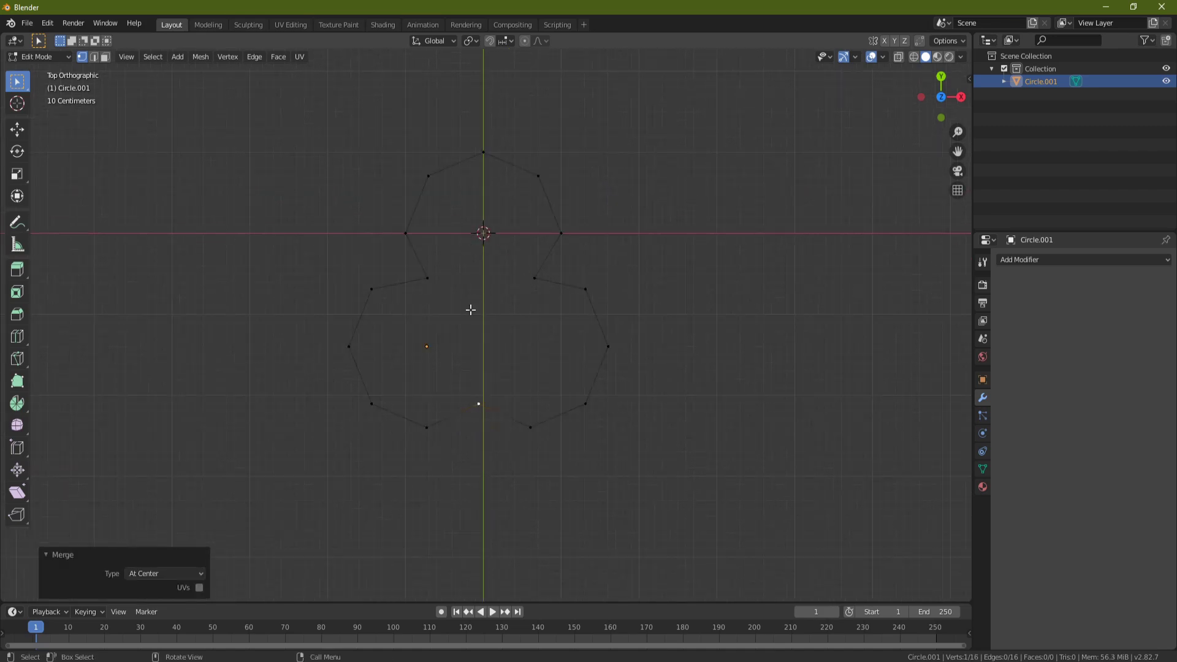
pyautogui.moveTo(625, 294)
pyautogui.mouseDown(button='middle')
pyautogui.moveTo(597, 229)
pyautogui.moveTo(614, 308)
pyautogui.mouseUp(button='middle')
# In Object Mode, apply Set Origin > Geometry to Origin to Circle.001
pyautogui.press('KP_7')
pyautogui.press('Tab')
pyautogui.rightClick(604, 228)
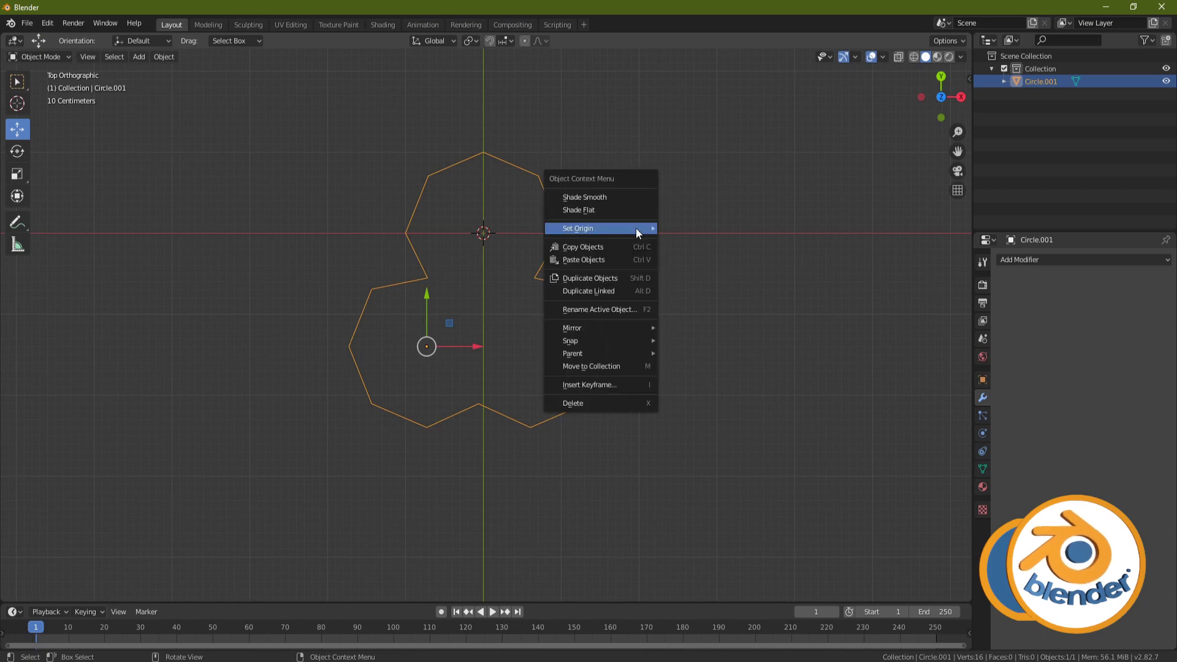
pyautogui.moveTo(635, 228)
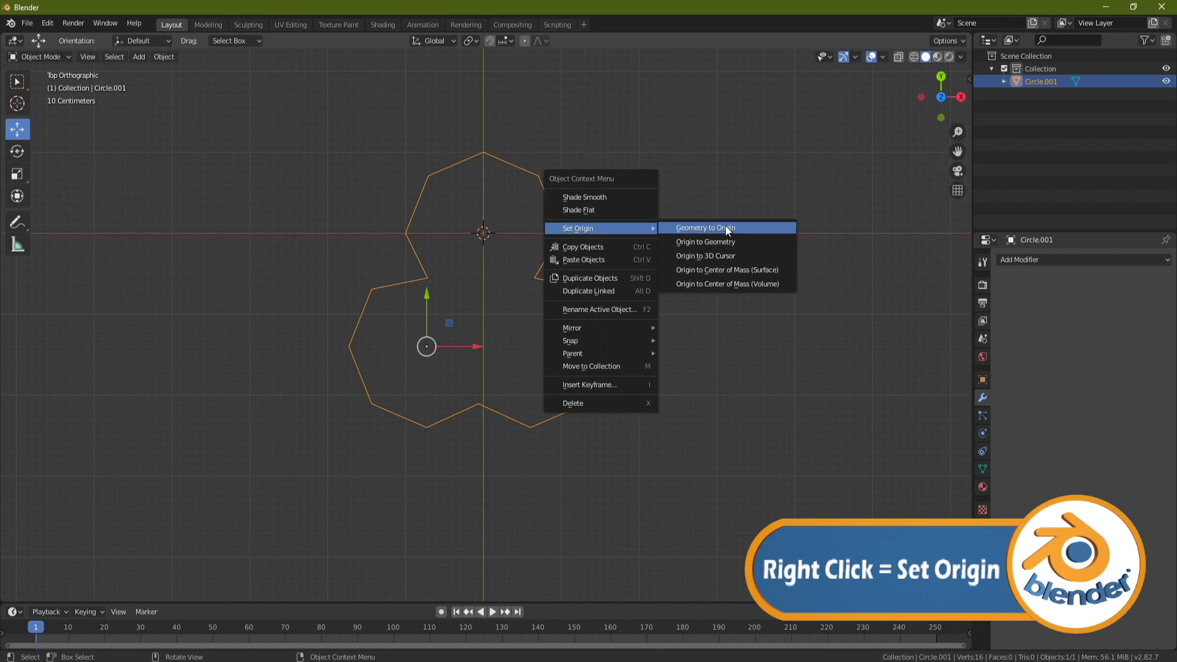
pyautogui.click(705, 228)
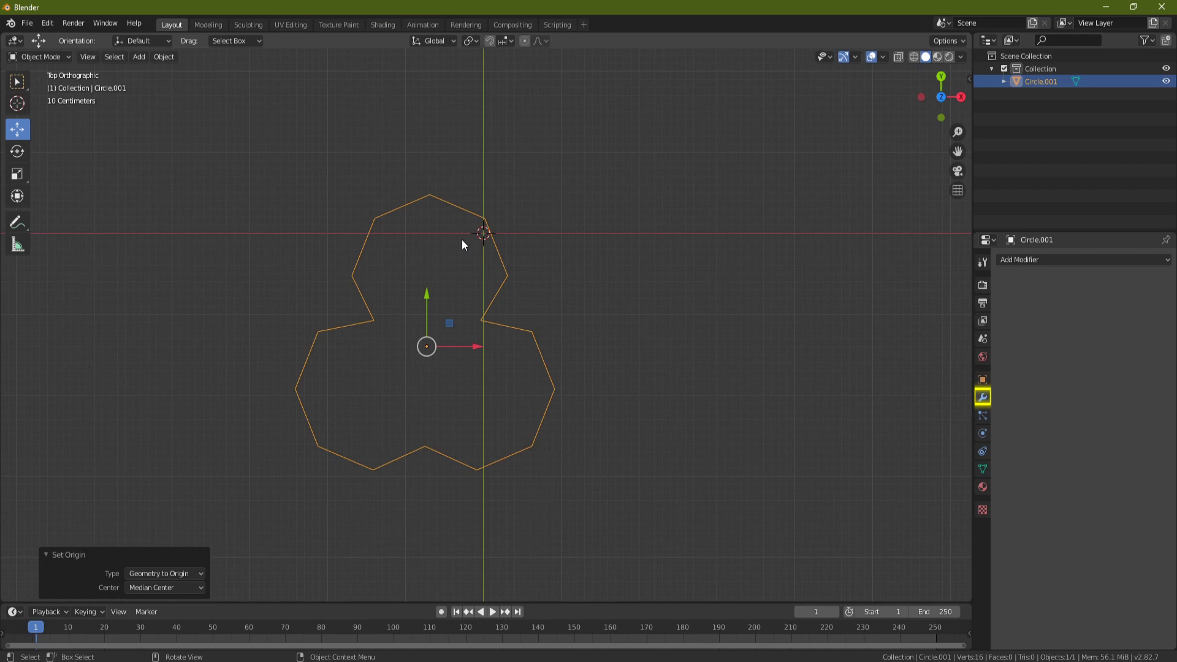
# Add a Screw modifier to Circle.001 with a 10 m screw offset
pyautogui.click(1033, 259)
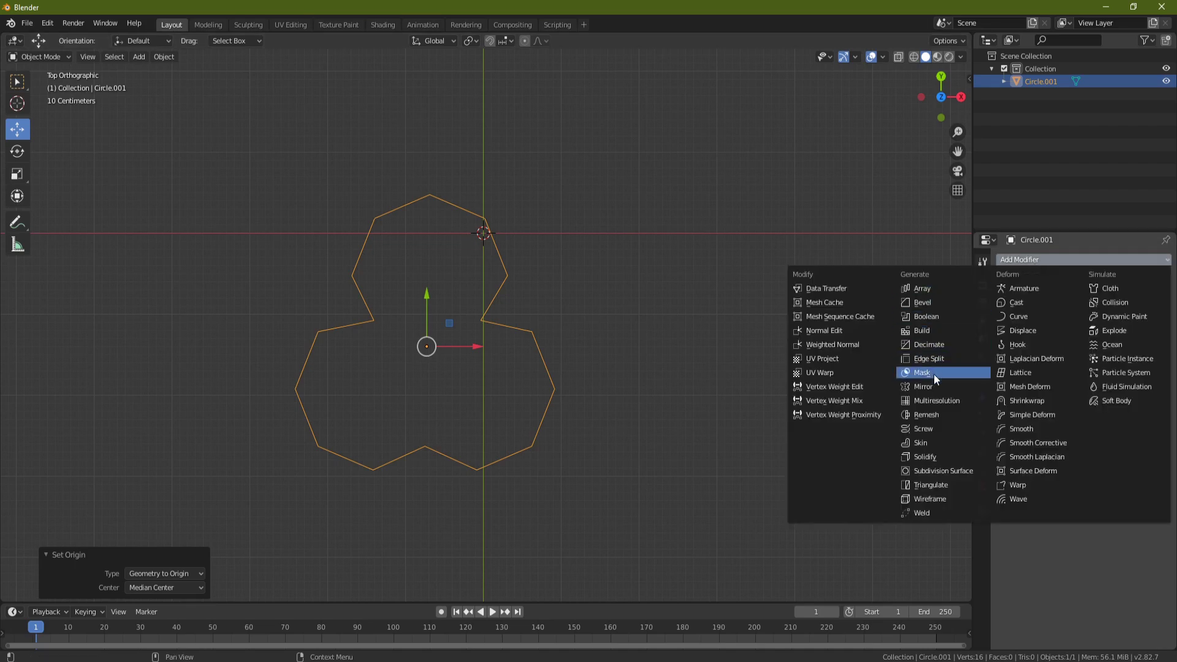
pyautogui.click(934, 430)
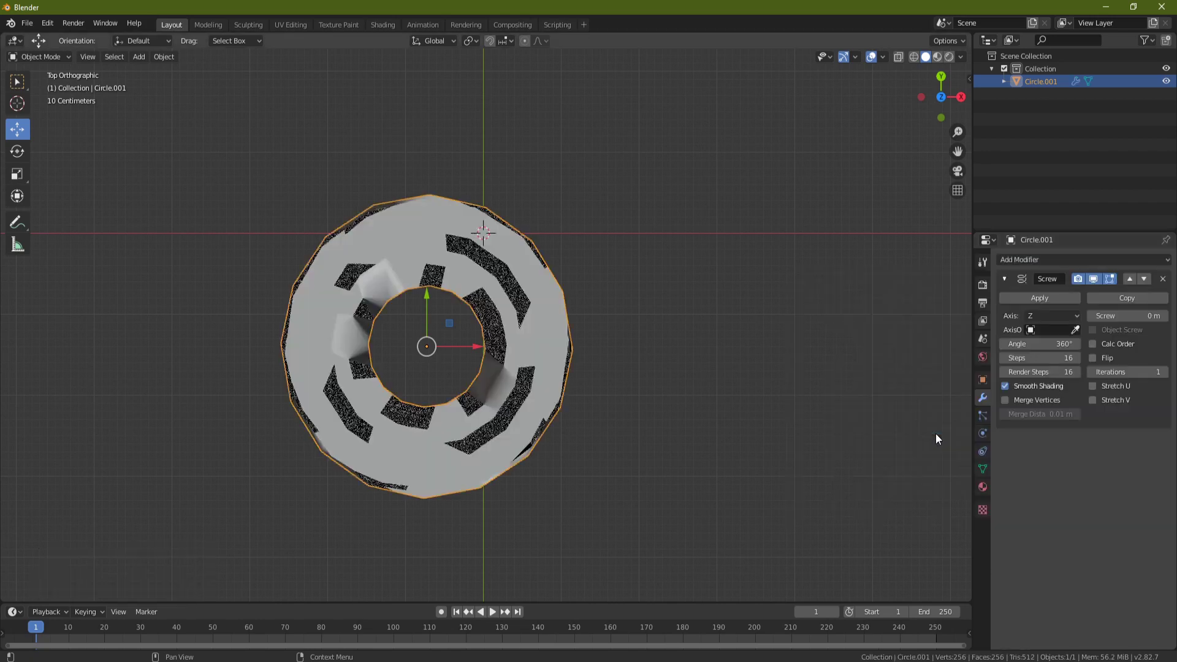
pyautogui.click(1112, 316)
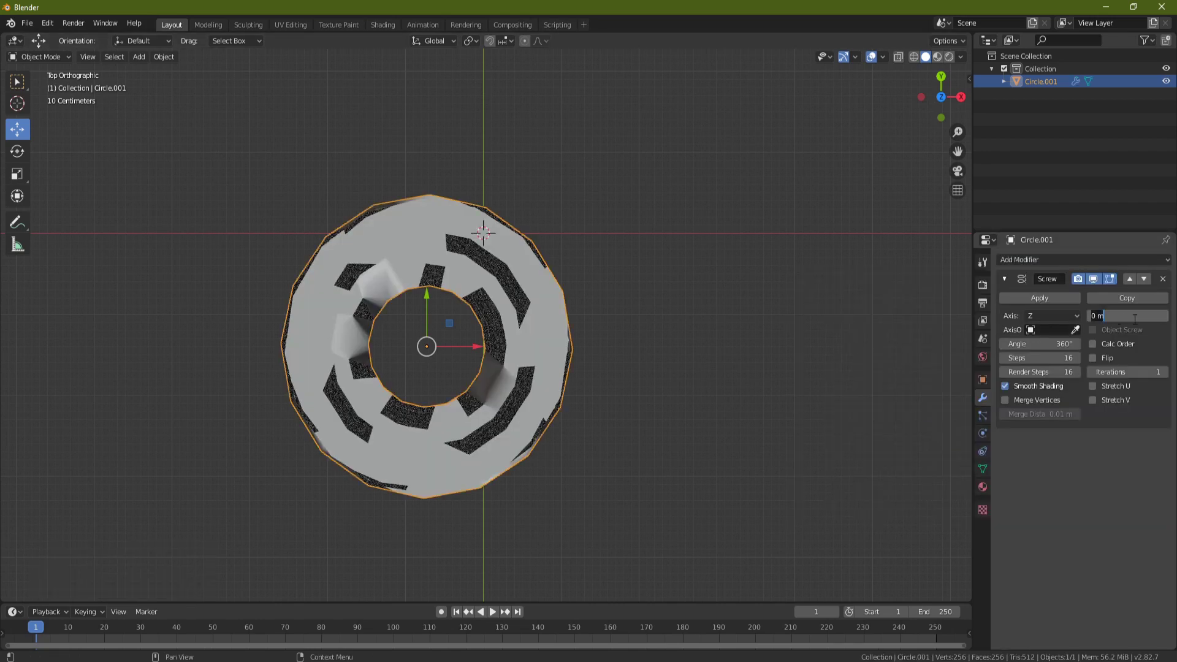
pyautogui.write('10')
pyautogui.press('Return')
pyautogui.moveTo(961, 274); pyautogui.dragTo(736, 262, button='middle')
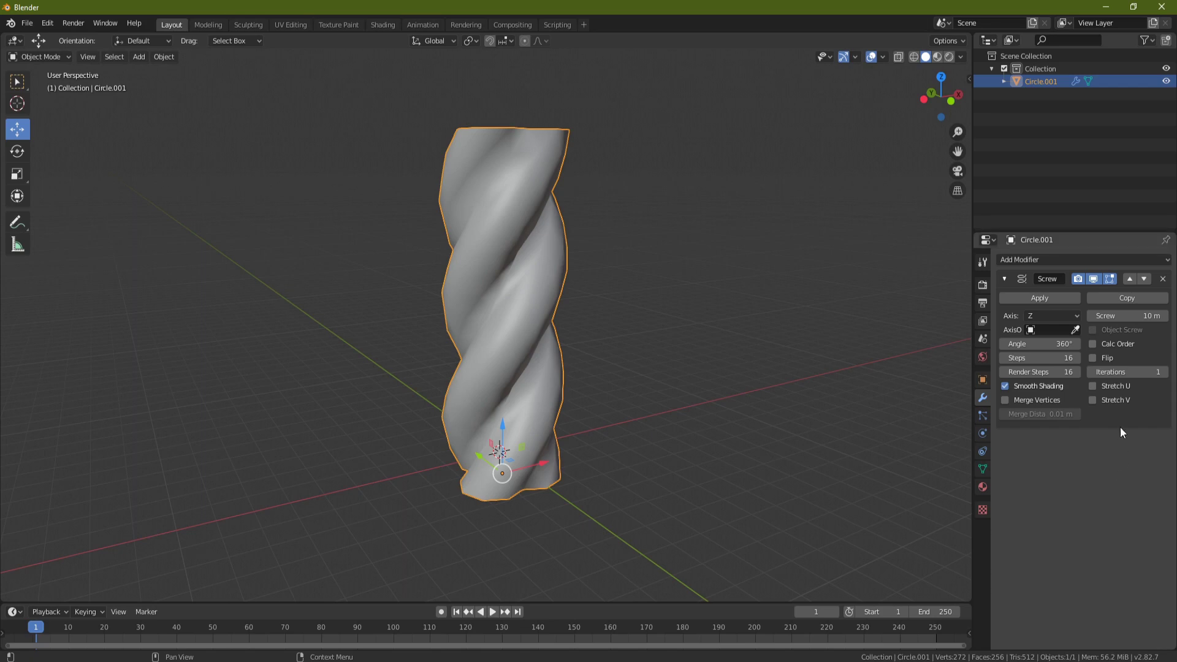
# Set the Screw modifier's Steps to 7
pyautogui.click(1004, 358)
pyautogui.click(1004, 357)
pyautogui.click(1004, 358)
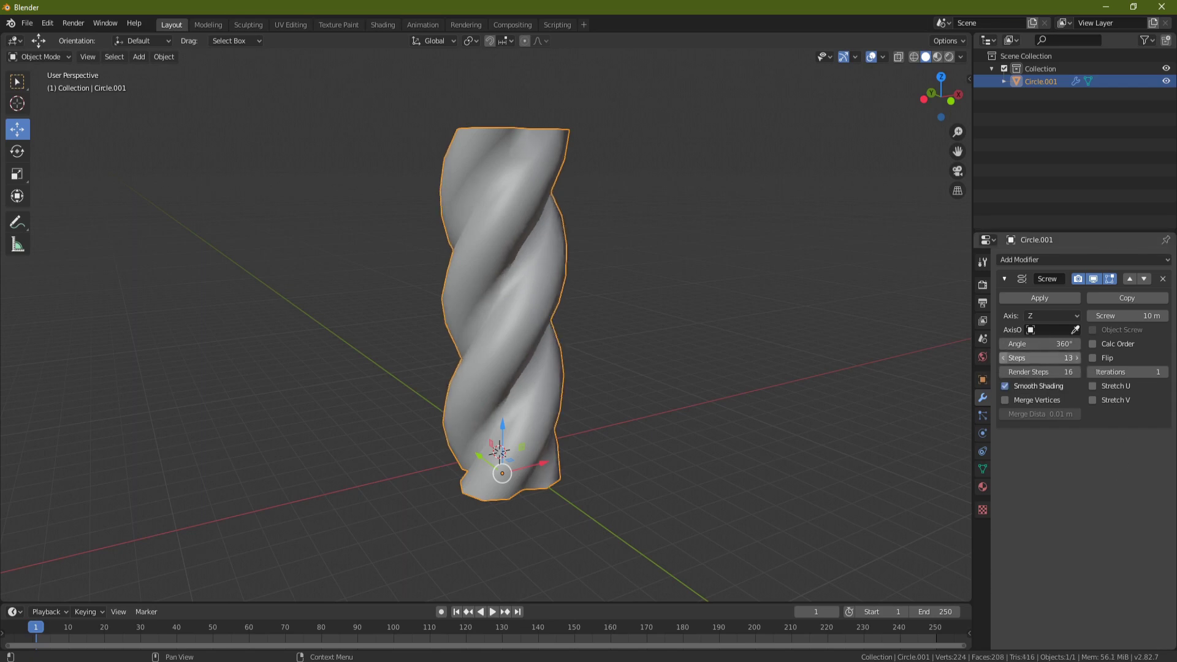
pyautogui.click(1004, 358)
pyautogui.click(1003, 358)
pyautogui.click(1004, 358)
pyautogui.click(1003, 358)
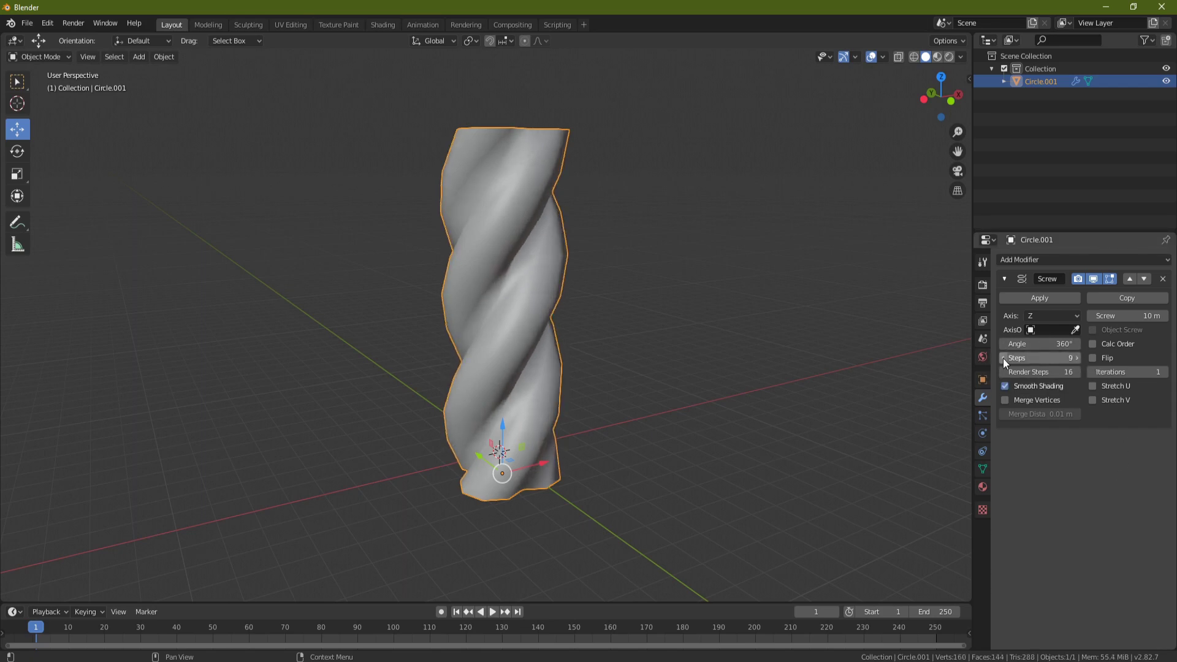
pyautogui.click(1003, 358)
pyautogui.click(1003, 358)
pyautogui.click(1004, 358)
pyautogui.click(1004, 358)
pyautogui.click(1003, 358)
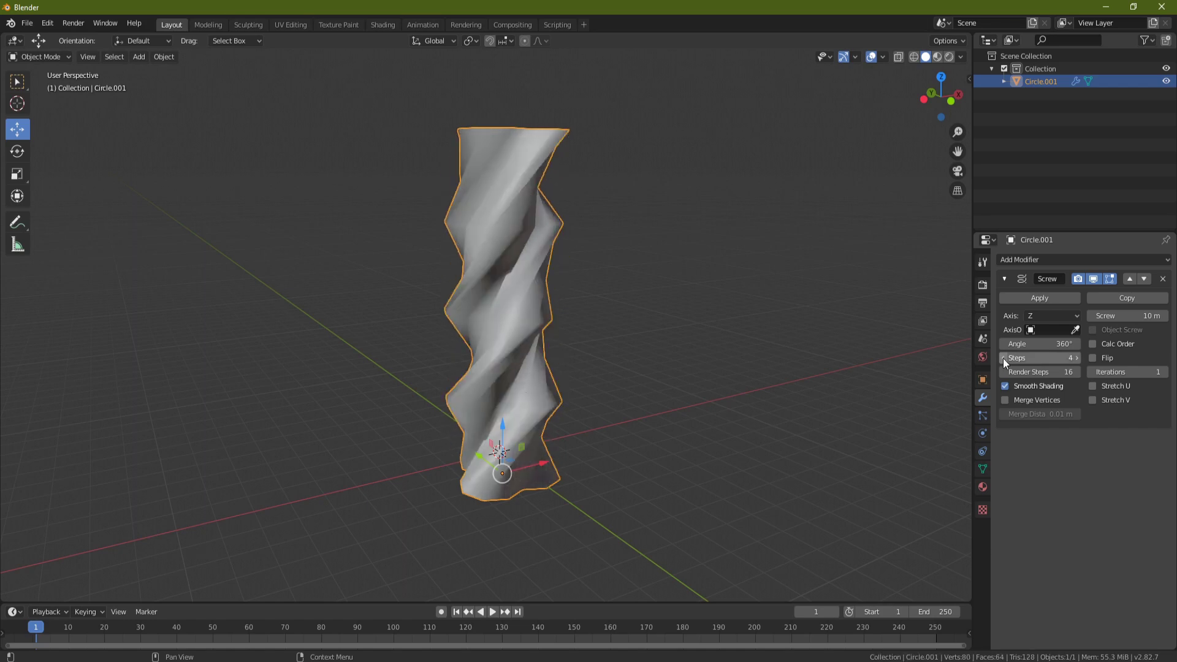
pyautogui.click(1076, 358)
pyautogui.click(1076, 358)
pyautogui.click(1076, 358)
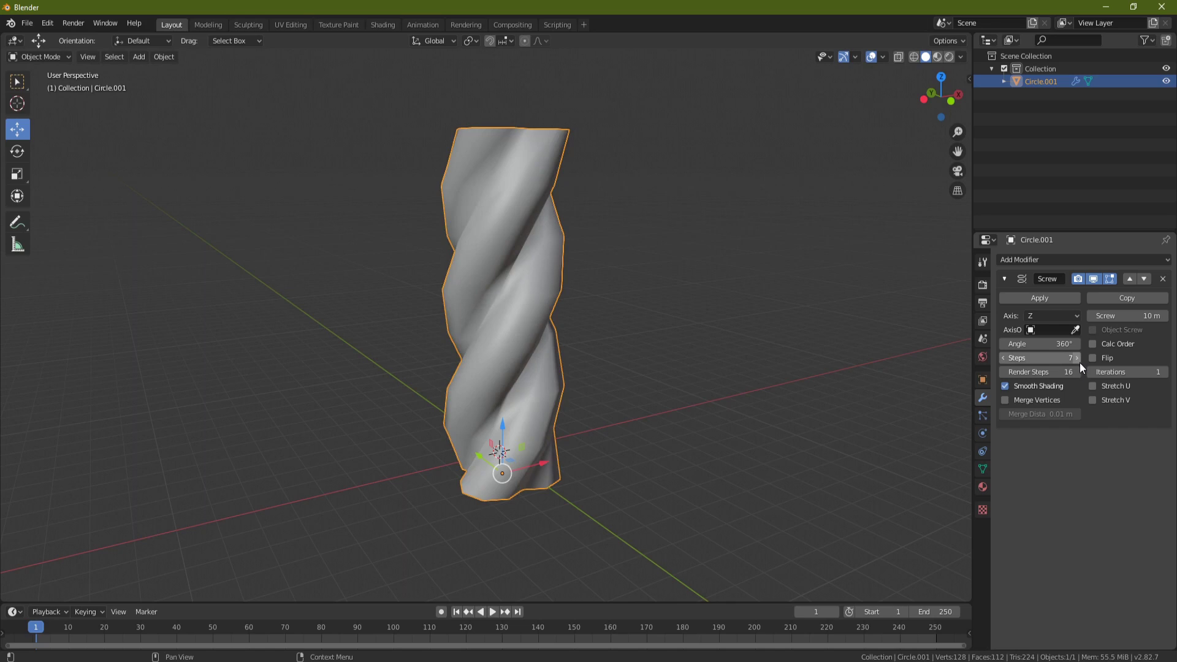
pyautogui.moveTo(561, 329); pyautogui.dragTo(589, 313, button='middle')
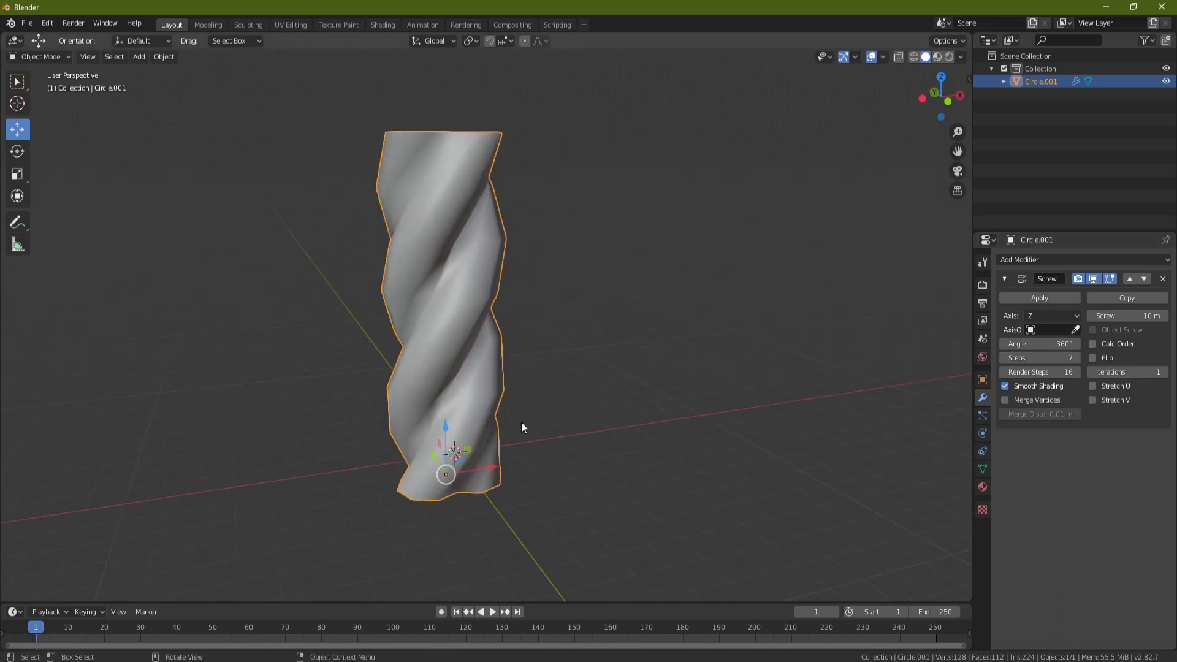
pyautogui.scroll(-3, 527, 435)
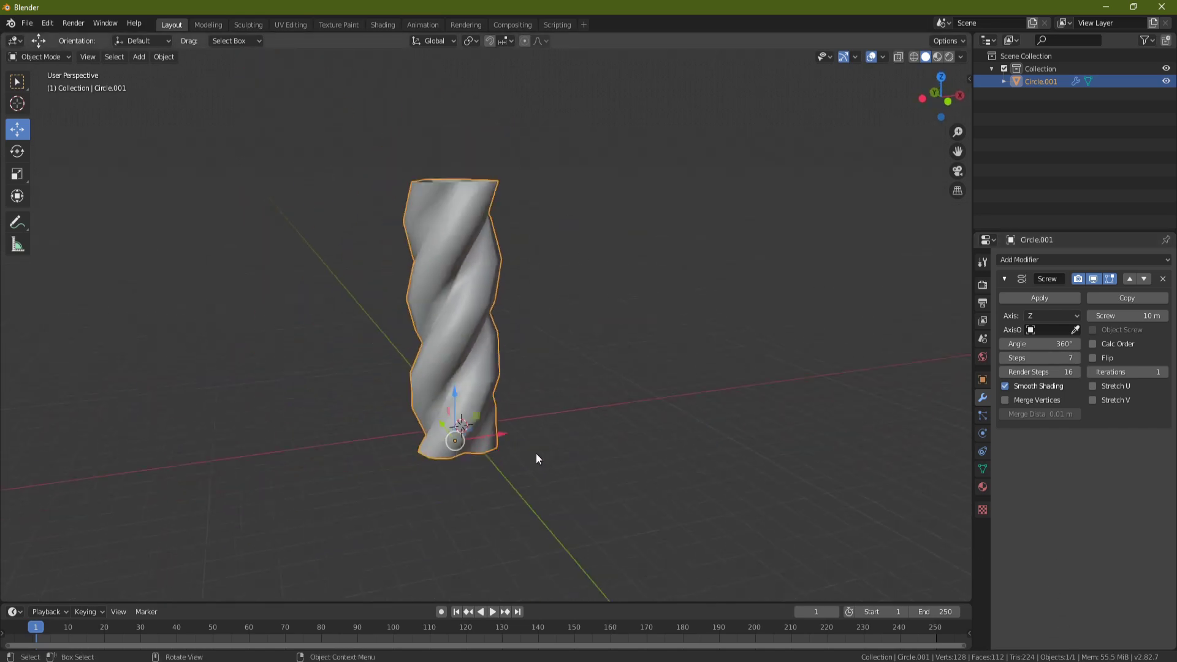
# Apply the Screw modifier to bake the twisted rope into real mesh geometry
pyautogui.click(1053, 298)
pyautogui.moveTo(540, 344); pyautogui.dragTo(469, 410, button='middle')
pyautogui.keyDown('shift'); pyautogui.moveTo(456, 359); pyautogui.dragTo(520, 366, button='middle'); pyautogui.keyUp('shift')
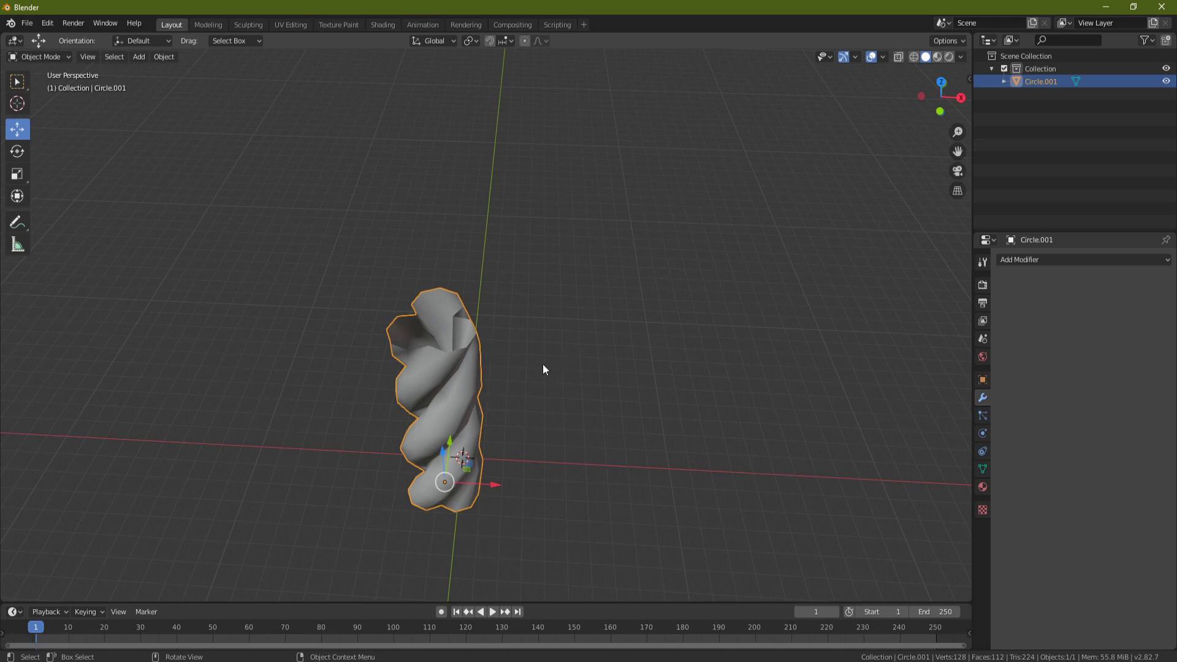
# In edge-select Edit Mode, select three edge loops along the rope's twisted grooves
pyautogui.press('Tab')
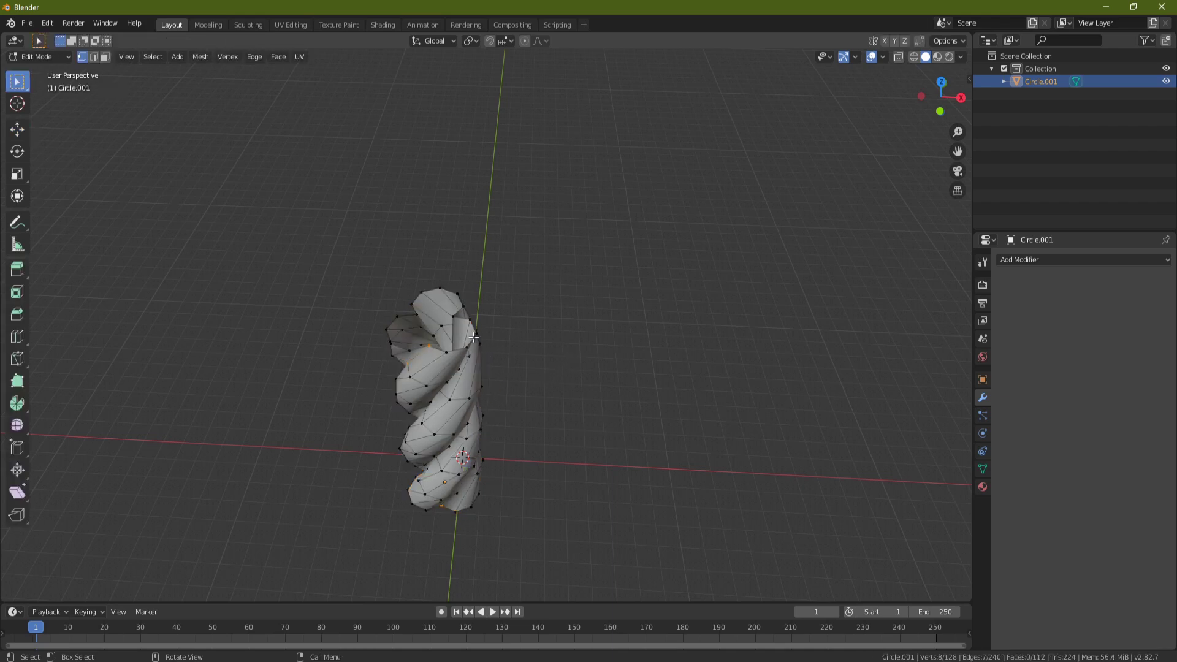
pyautogui.click(94, 57)
pyautogui.moveTo(502, 245); pyautogui.dragTo(513, 313, button='middle')
pyautogui.scroll(4, 512, 314)
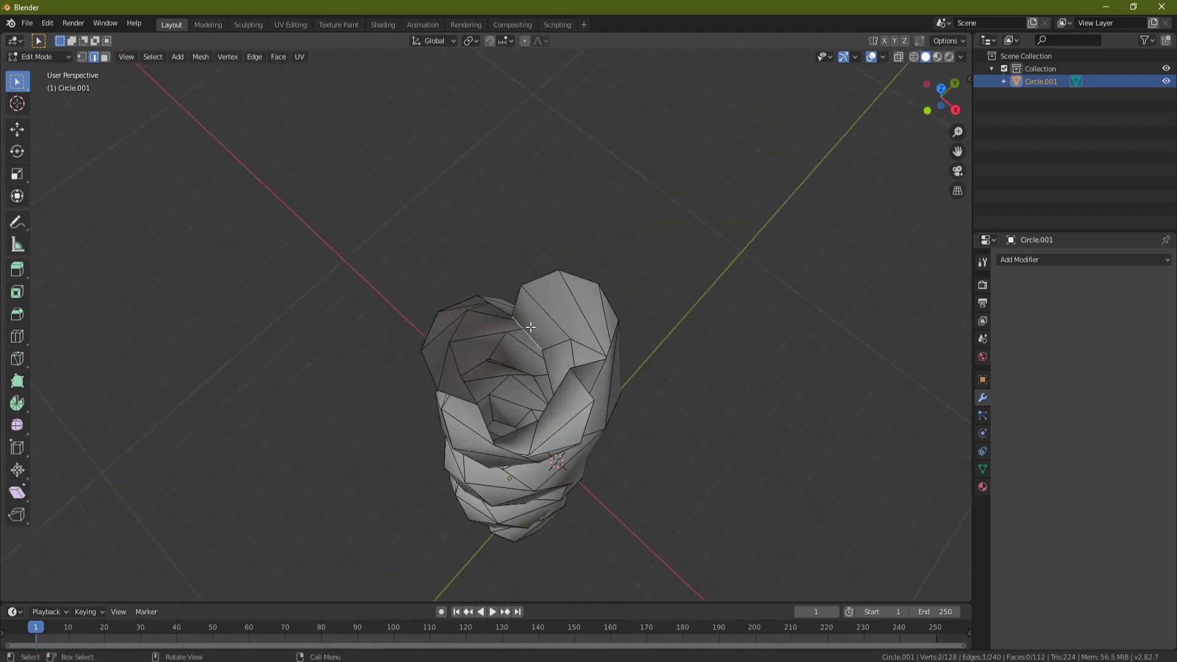
pyautogui.moveTo(611, 328); pyautogui.dragTo(678, 213, button='middle')
pyautogui.keyDown('alt'); pyautogui.keyDown('shift'); pyautogui.click(706, 246); pyautogui.keyUp('shift'); pyautogui.keyUp('alt')
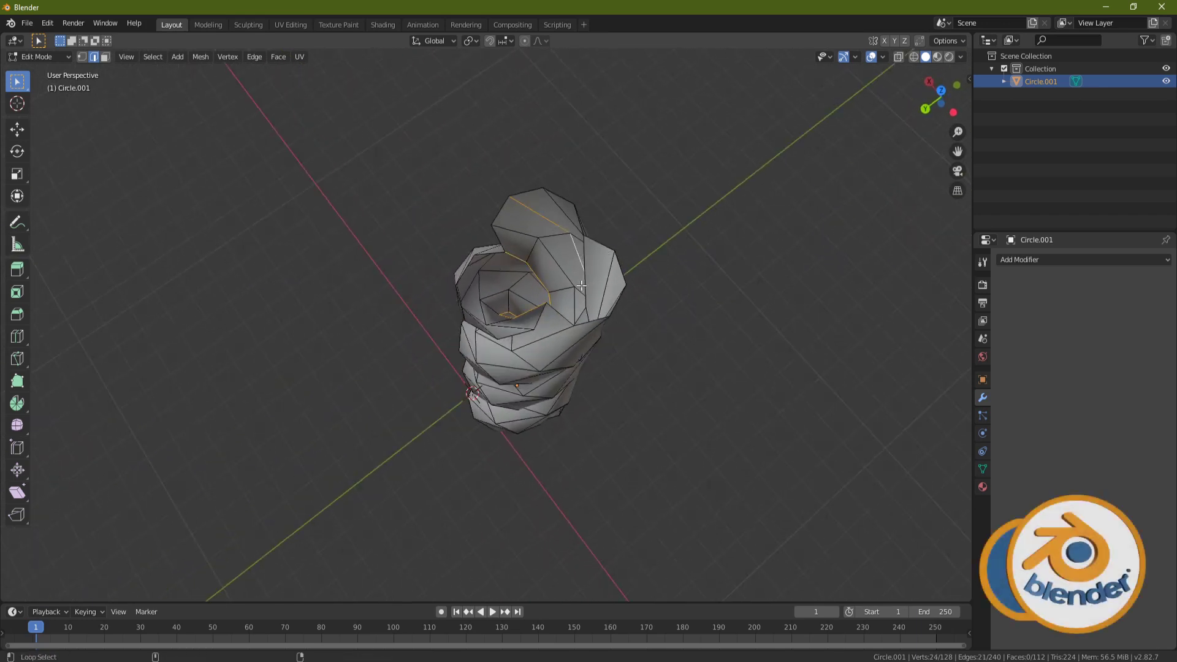
pyautogui.moveTo(672, 278); pyautogui.dragTo(717, 279, button='middle')
pyautogui.keyDown('alt'); pyautogui.keyDown('shift'); pyautogui.click(535, 145); pyautogui.keyUp('shift'); pyautogui.keyUp('alt')
# Mark the selected edge loops as seams
pyautogui.rightClick(690, 170)
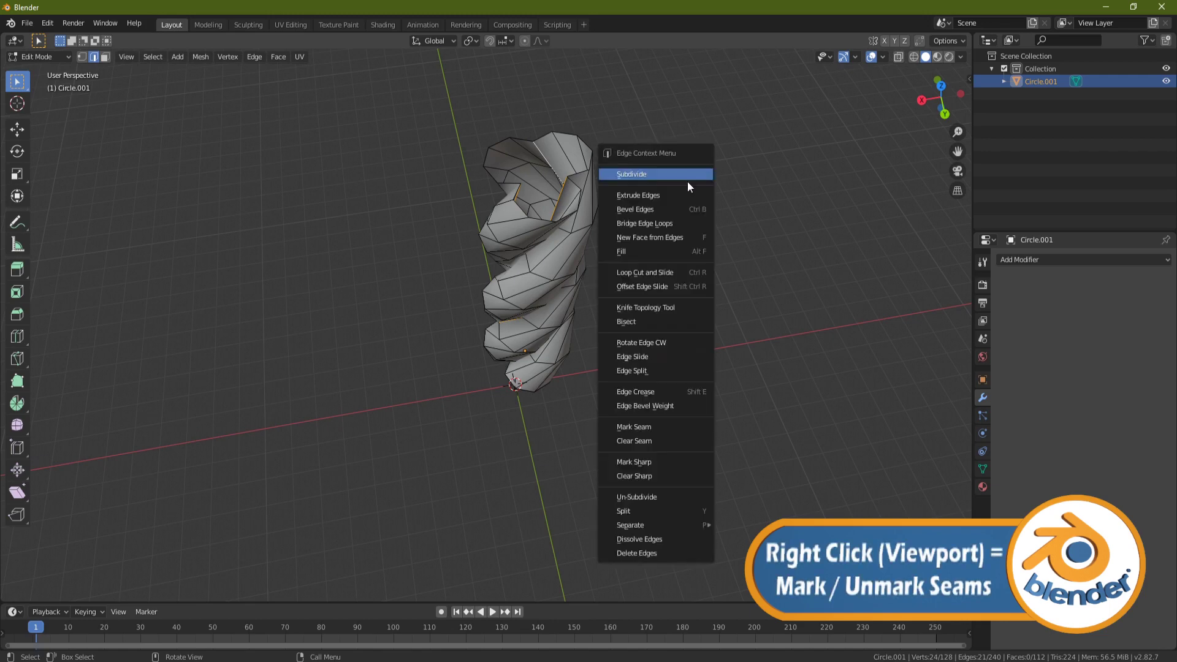
pyautogui.click(671, 424)
pyautogui.keyDown('shift'); pyautogui.moveTo(686, 263); pyautogui.dragTo(671, 362, button='middle'); pyautogui.keyUp('shift')
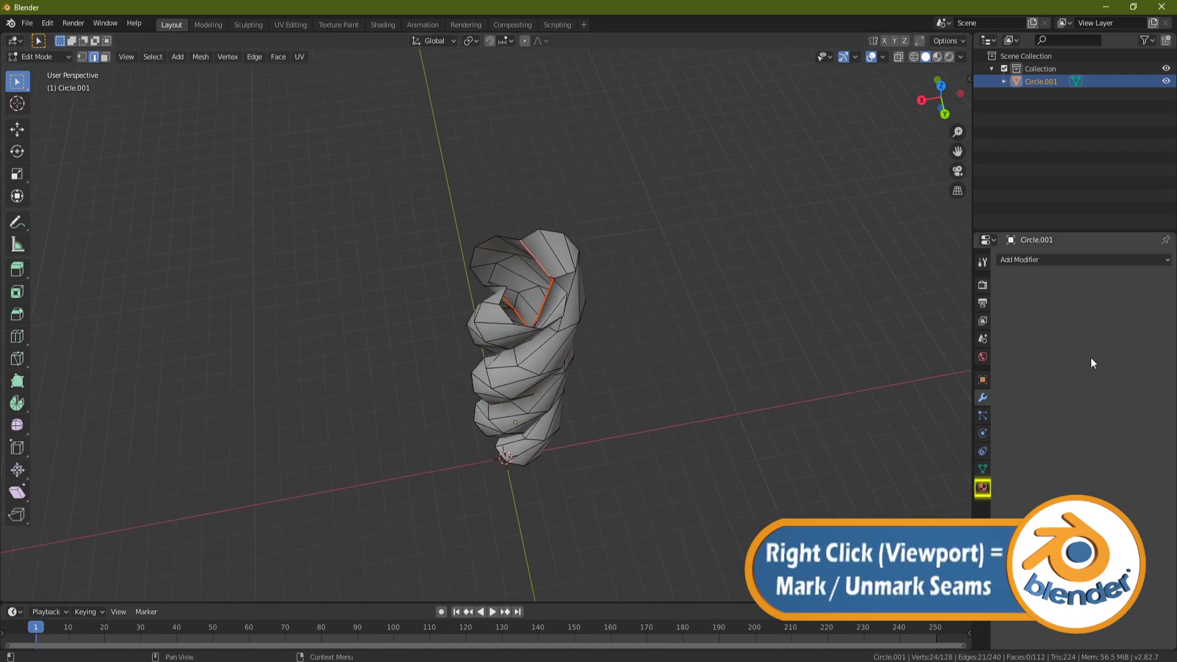
pyautogui.click(982, 488)
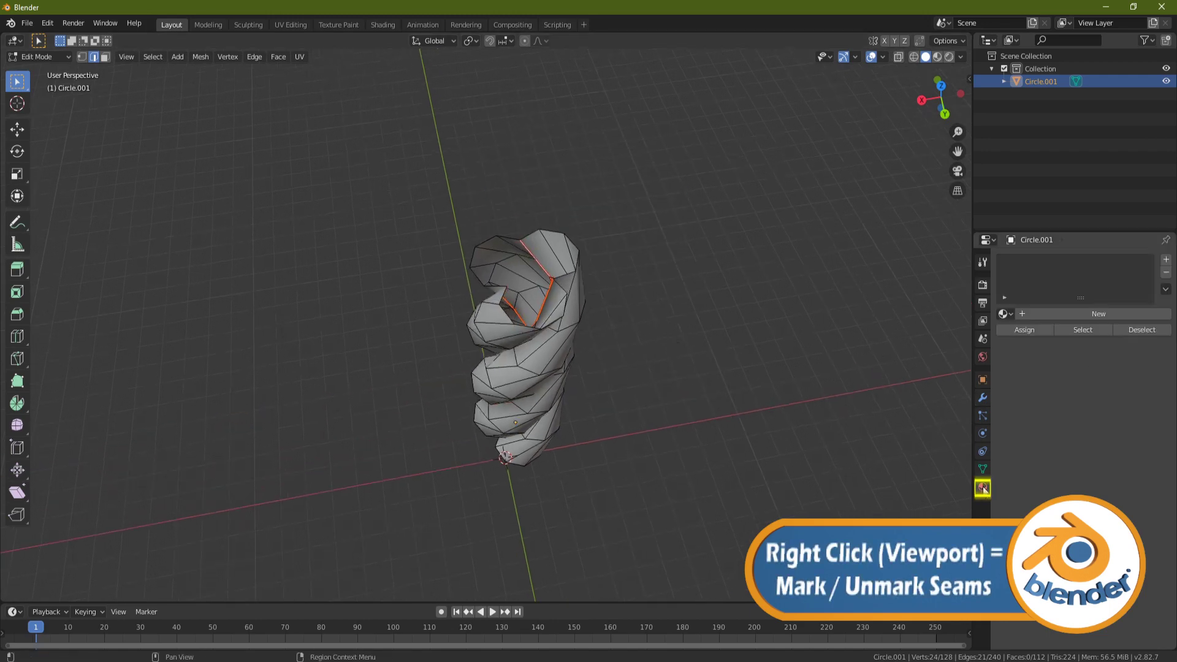
# Add three material slots and create Material.001, Material.002 and Material.003 in them
pyautogui.click(1165, 259)
pyautogui.click(1166, 259)
pyautogui.click(1166, 259)
pyautogui.click(1069, 341)
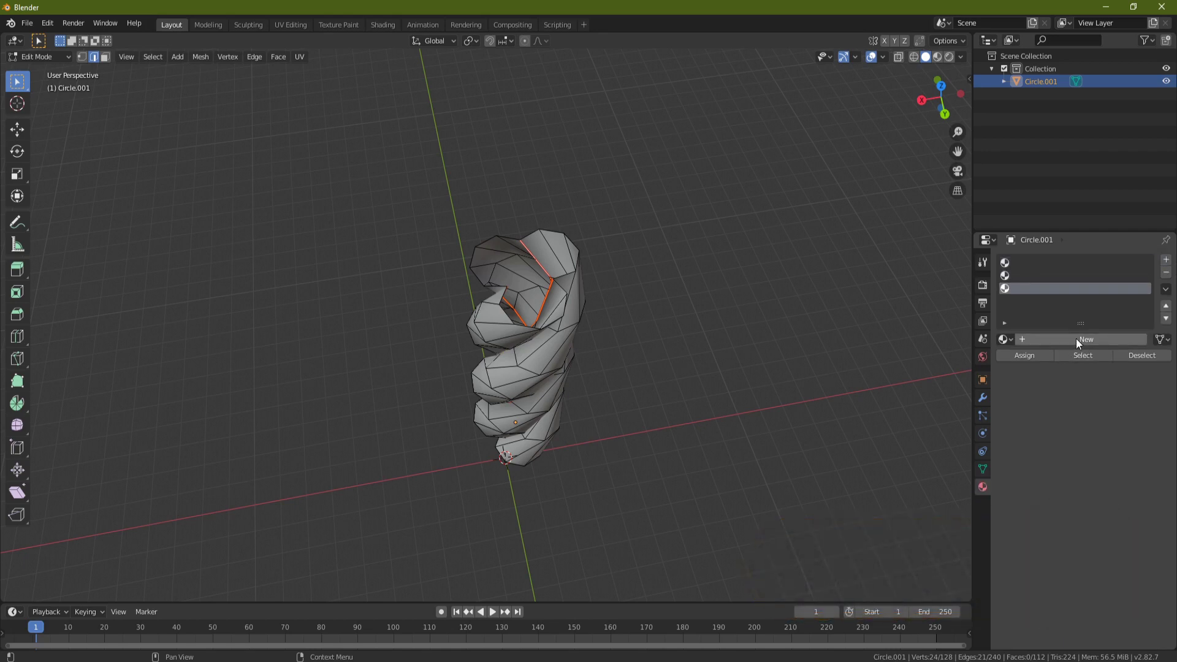
pyautogui.click(1036, 275)
pyautogui.click(1049, 339)
pyautogui.click(1025, 263)
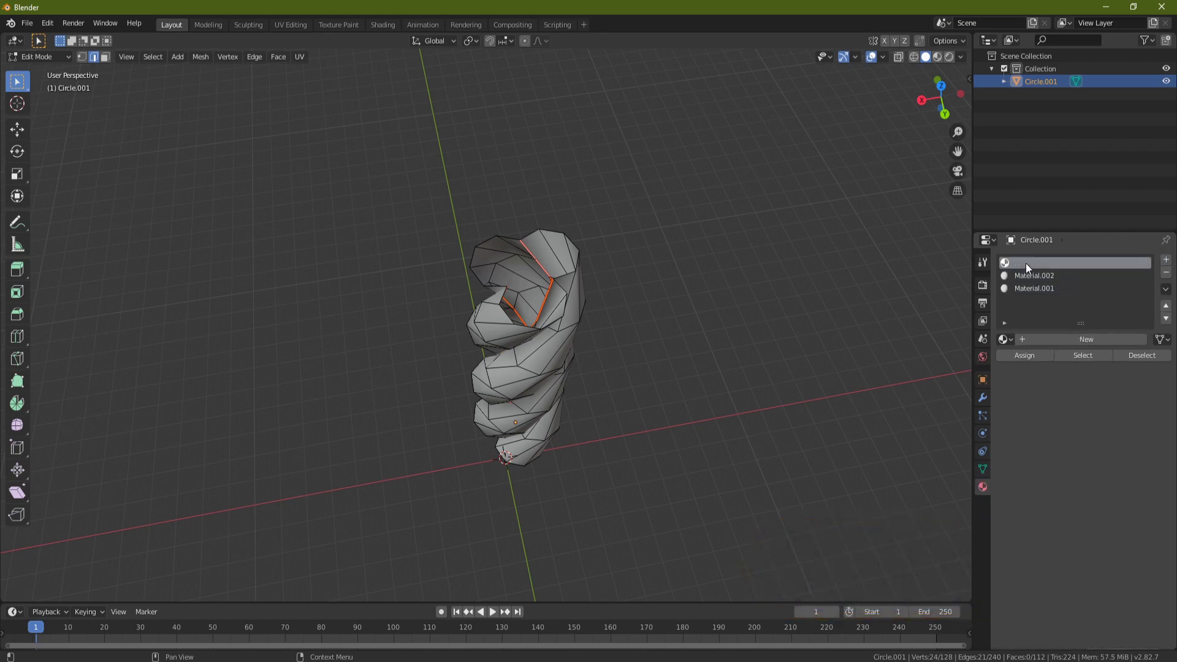
pyautogui.click(1082, 342)
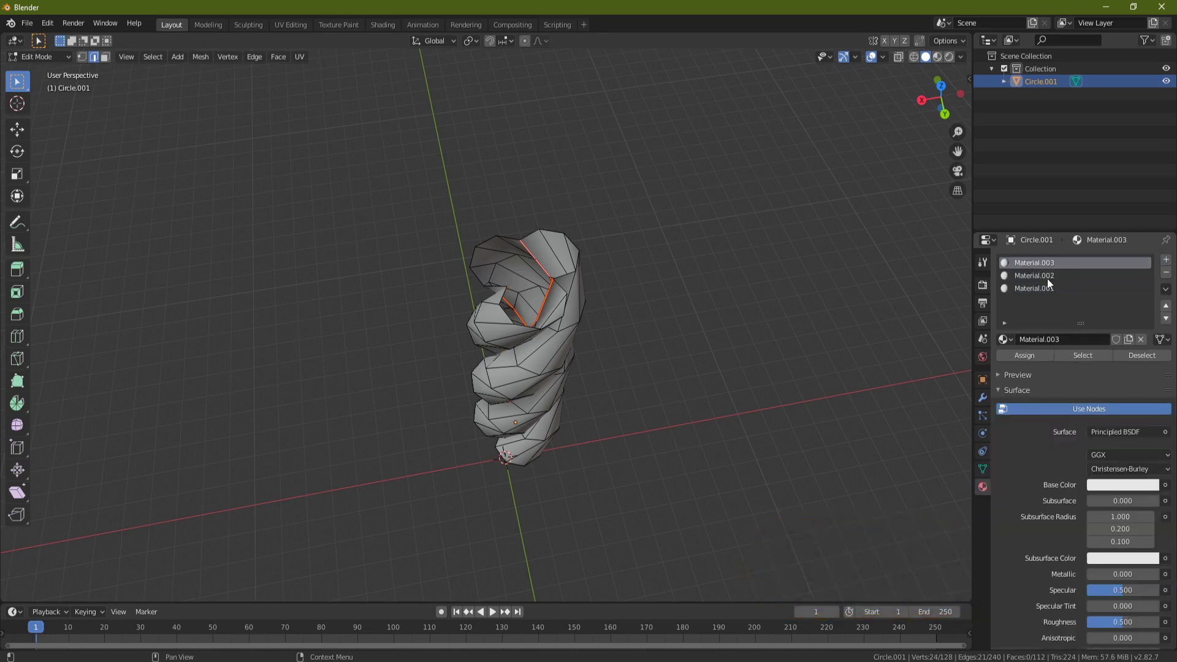
# Set Material.003's base colour to light orange and Material.002's to dark yellow-brown
pyautogui.click(1120, 485)
pyautogui.moveTo(1095, 347); pyautogui.dragTo(1083, 364)
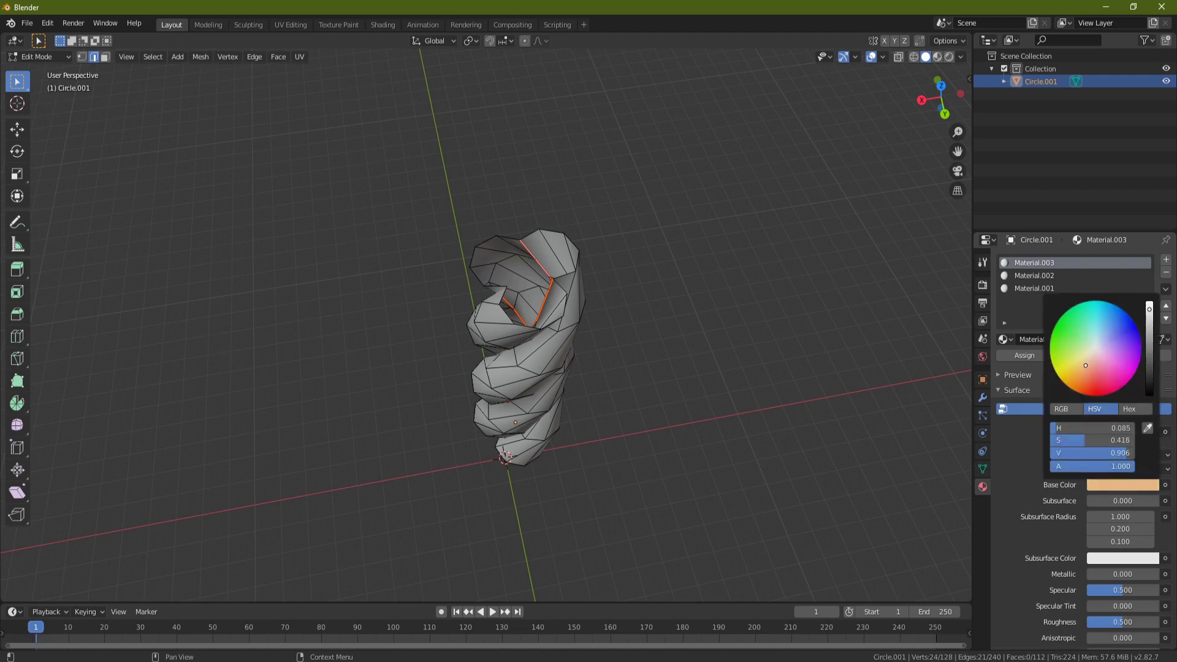
pyautogui.moveTo(1085, 365); pyautogui.dragTo(1082, 370)
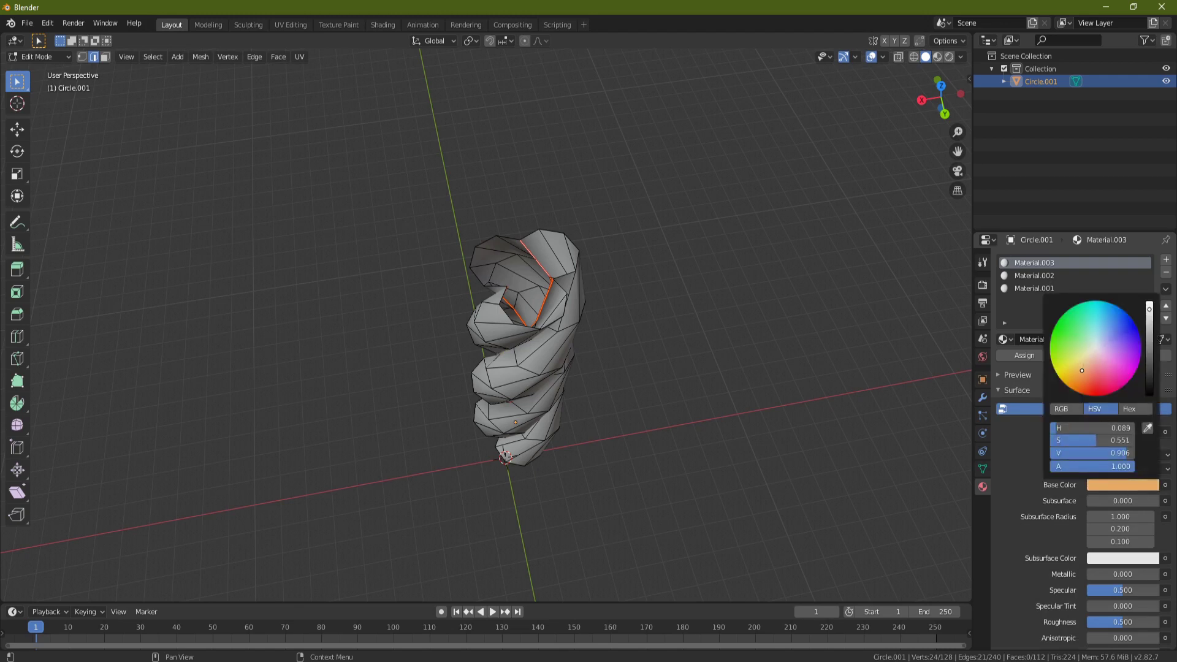
pyautogui.click(1030, 272)
pyautogui.click(1117, 493)
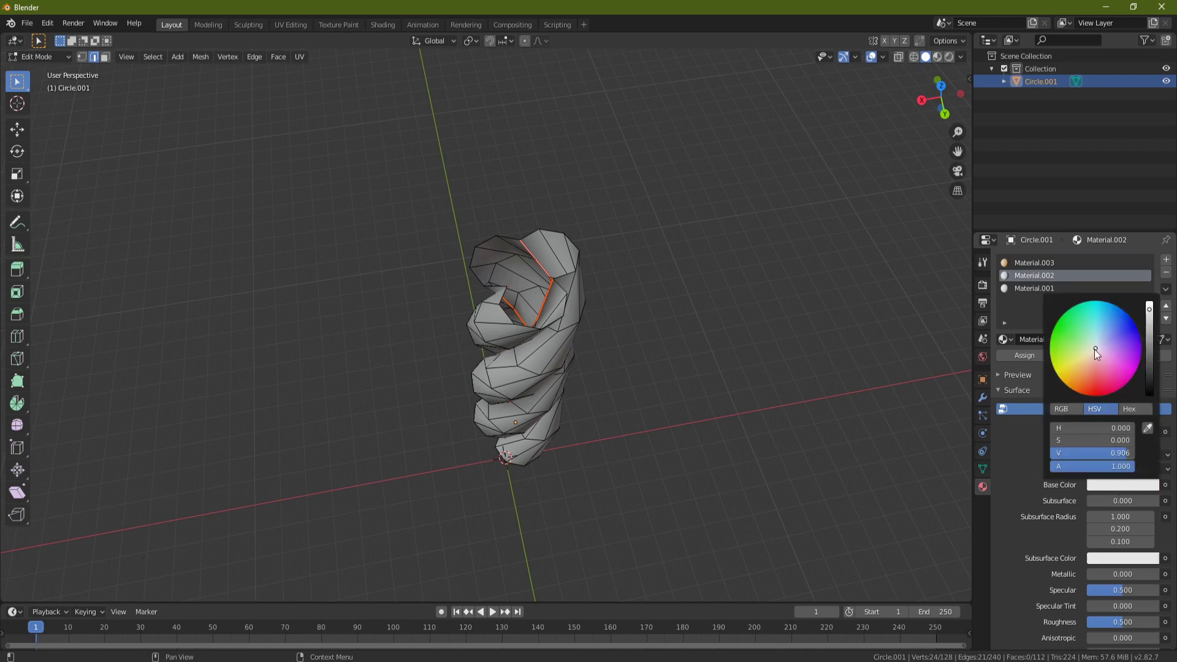
pyautogui.moveTo(1094, 350); pyautogui.dragTo(1080, 365)
pyautogui.moveTo(1149, 315); pyautogui.dragTo(1149, 361)
# Set Material.001's base colour to a dark orange-brown
pyautogui.click(1020, 288)
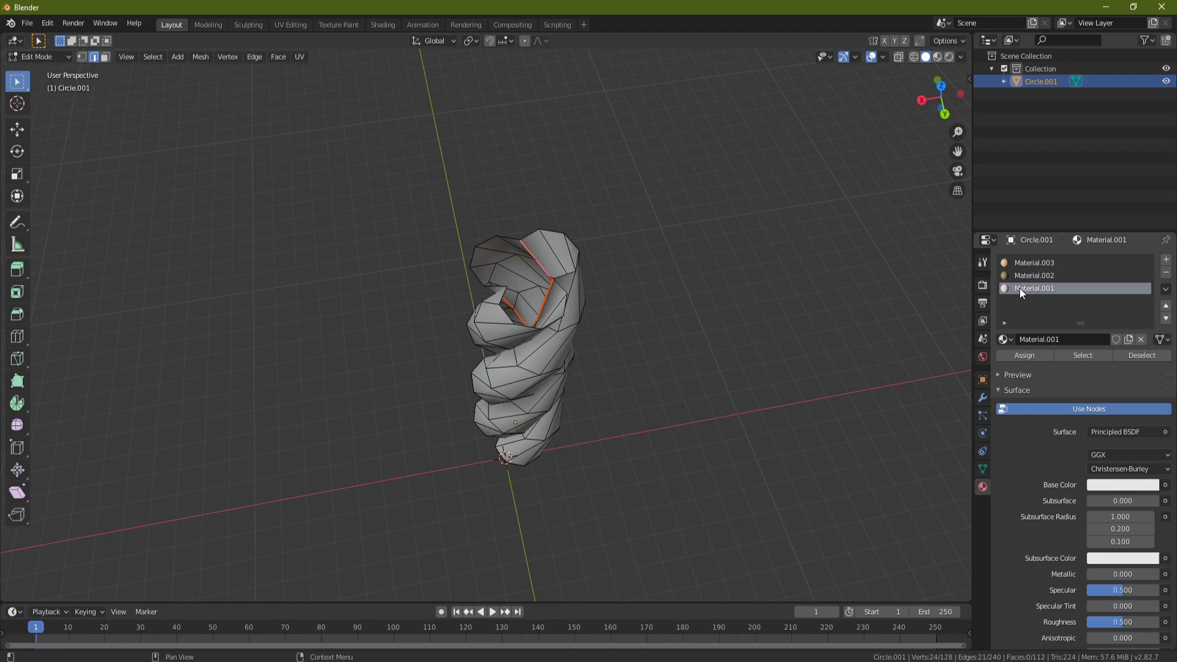
pyautogui.click(1115, 488)
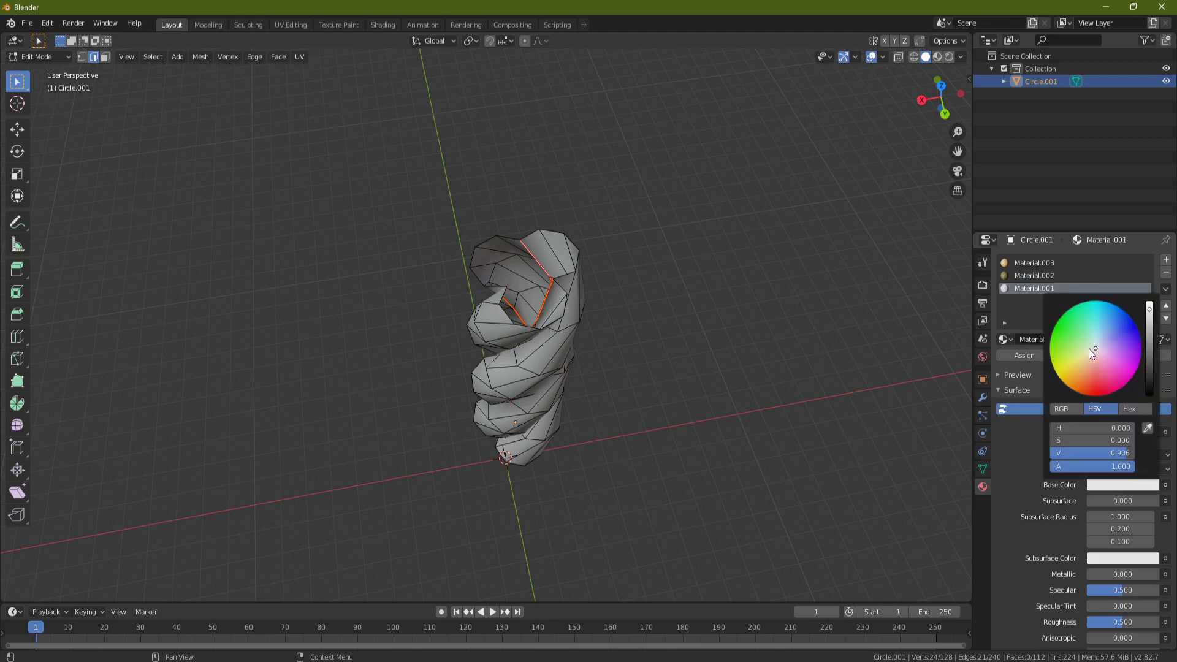
pyautogui.moveTo(1090, 353); pyautogui.dragTo(1081, 381)
pyautogui.click(1149, 353)
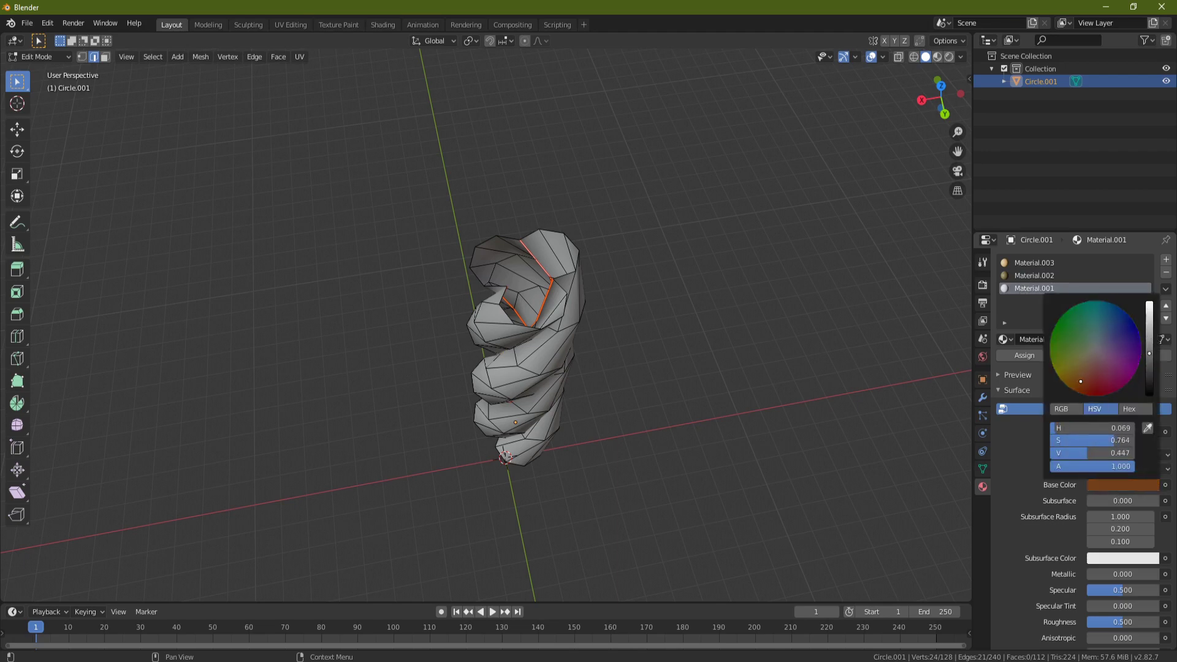
# In face mode, assign Material.003 and Material.002 to two seam-bounded rope strands
pyautogui.click(1023, 262)
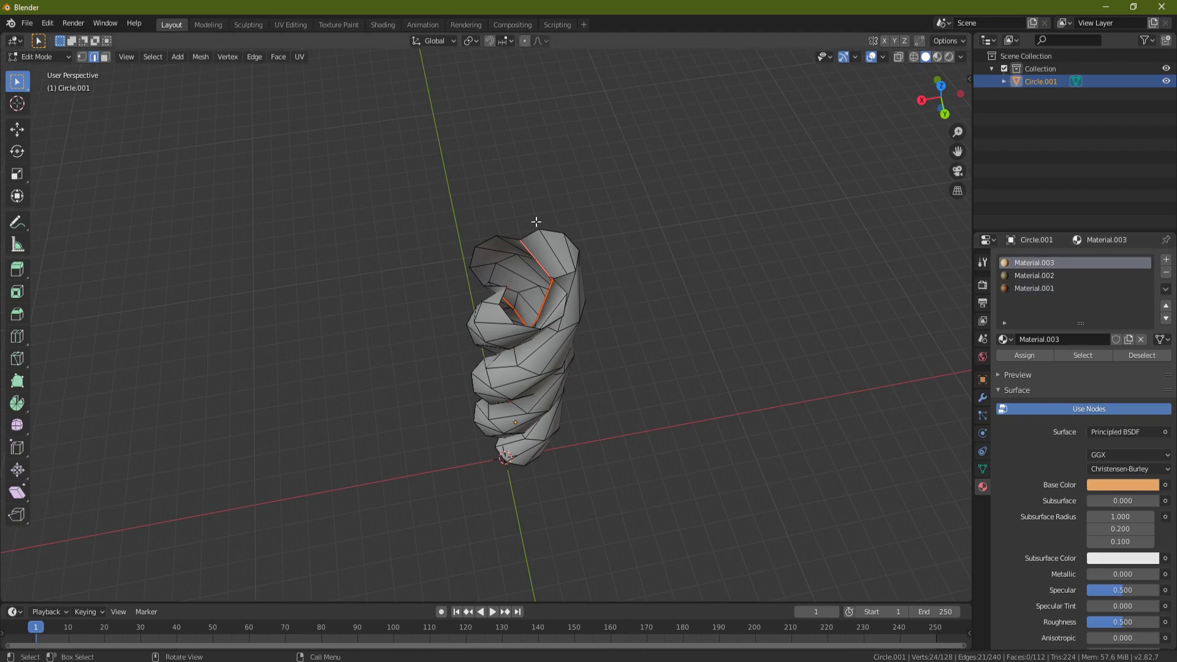
pyautogui.click(106, 56)
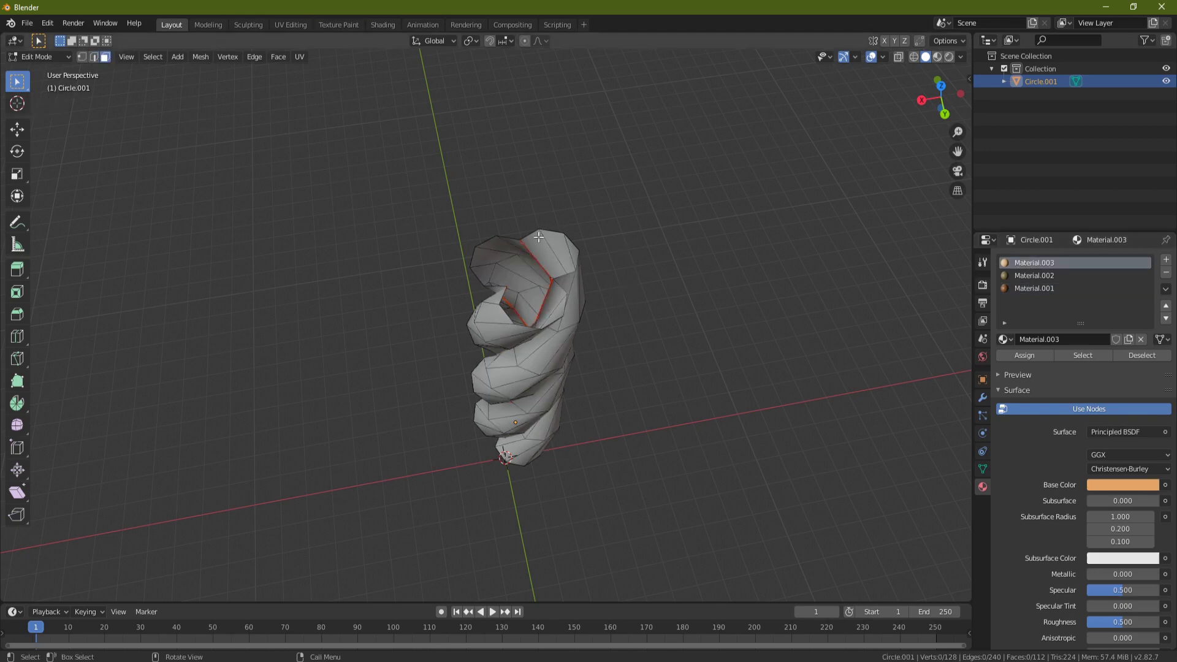
pyautogui.click(556, 256)
pyautogui.hotkey('ctrl', 'l')
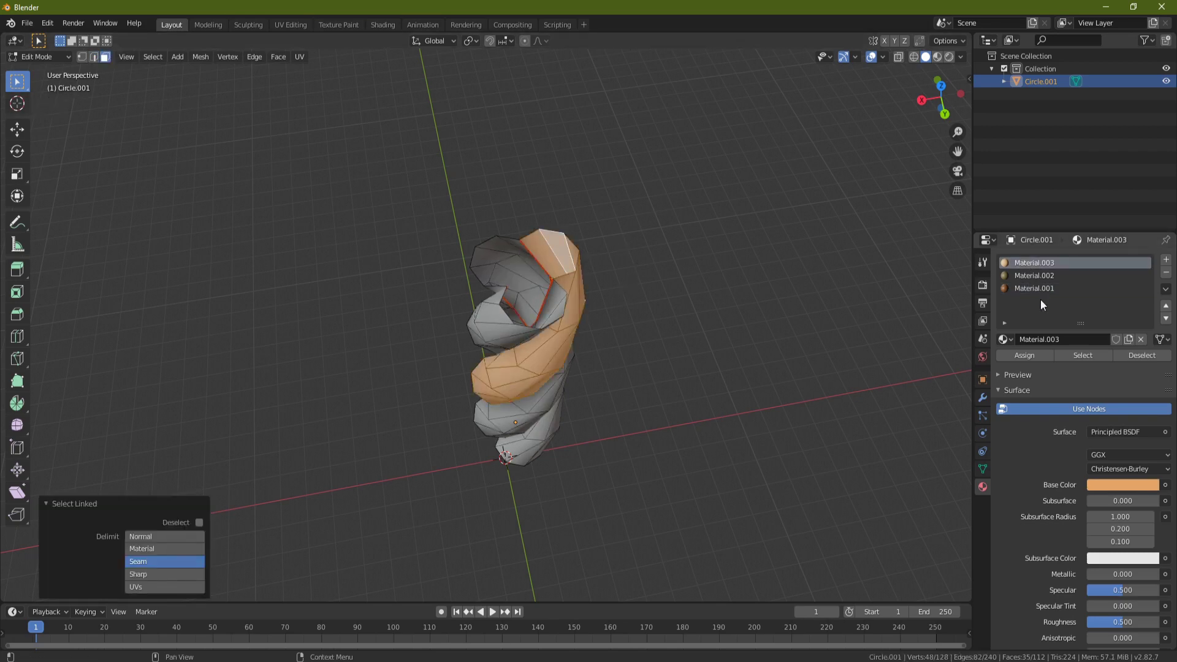
pyautogui.click(1031, 358)
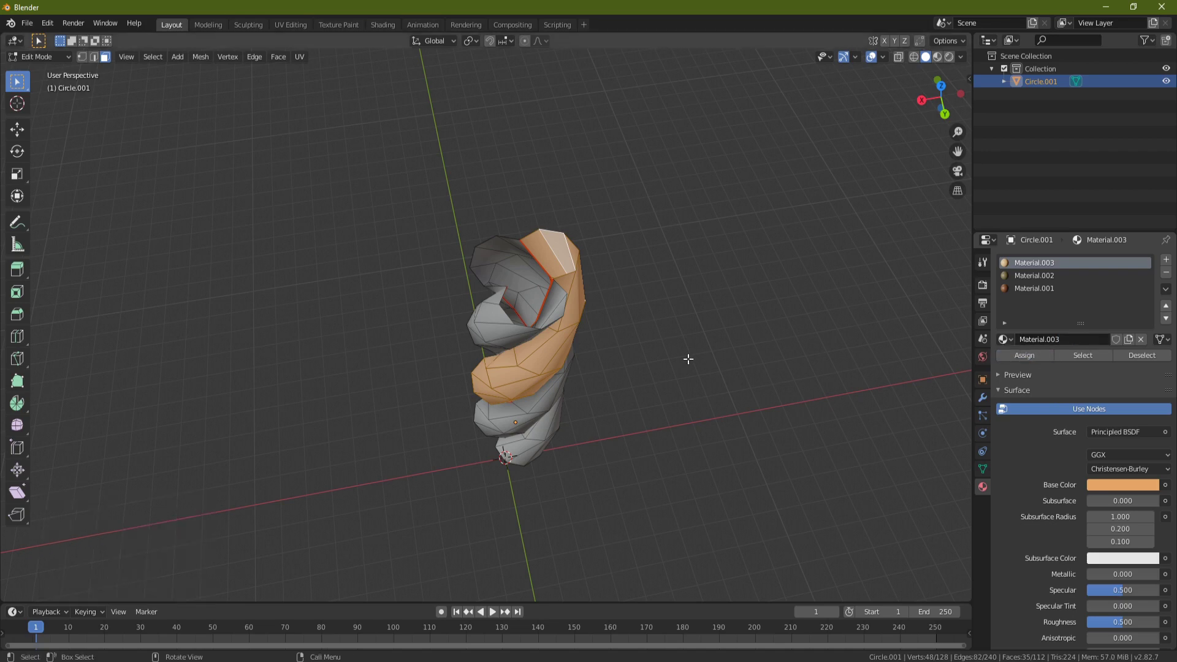
pyautogui.click(506, 333)
pyautogui.hotkey('ctrl', 'l')
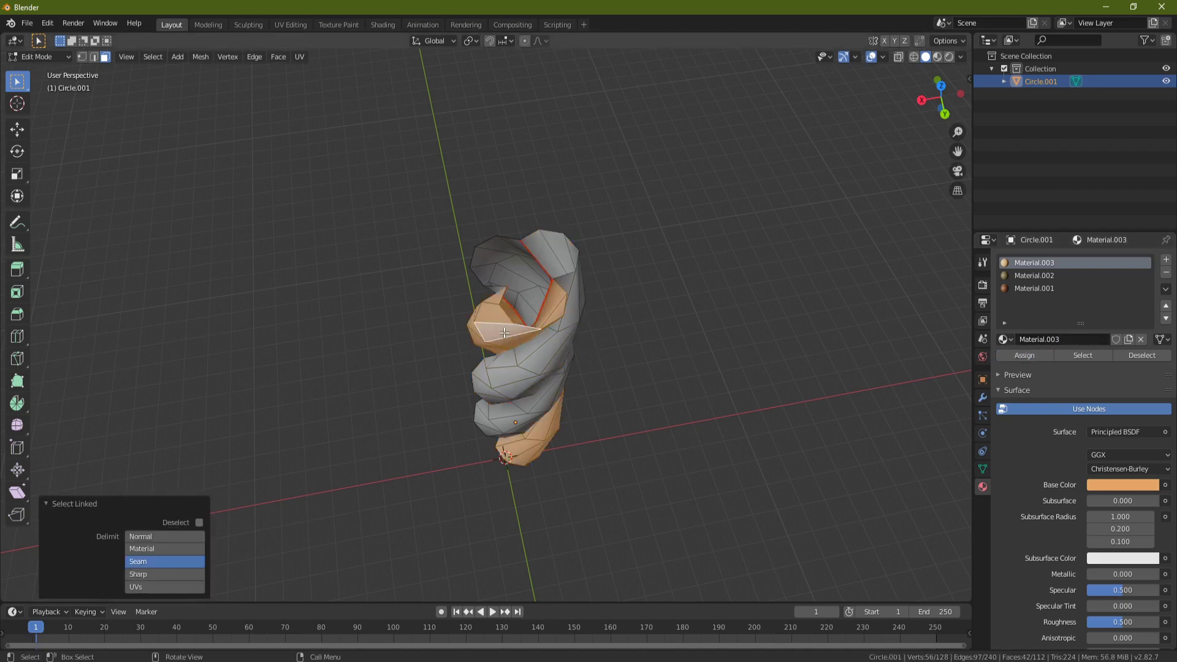
pyautogui.click(1017, 277)
pyautogui.click(1033, 356)
# Assign Material.001 to the last strand and return to Object Mode
pyautogui.click(518, 269)
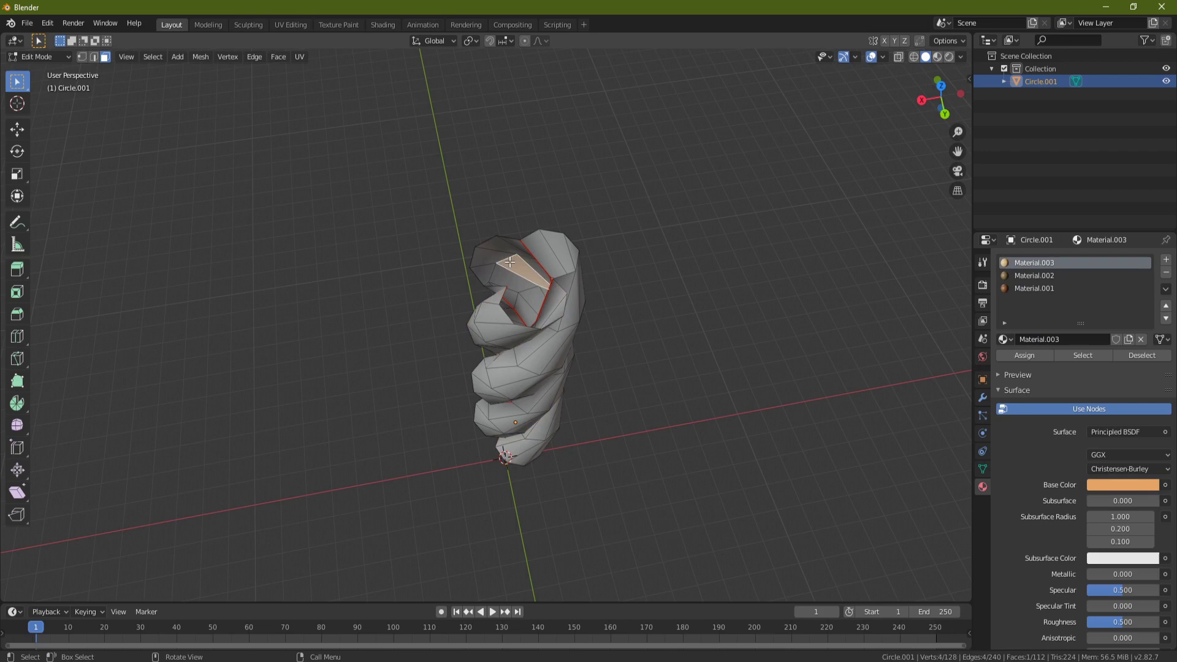
pyautogui.hotkey('ctrl', 'l')
pyautogui.click(1027, 290)
pyautogui.click(1025, 355)
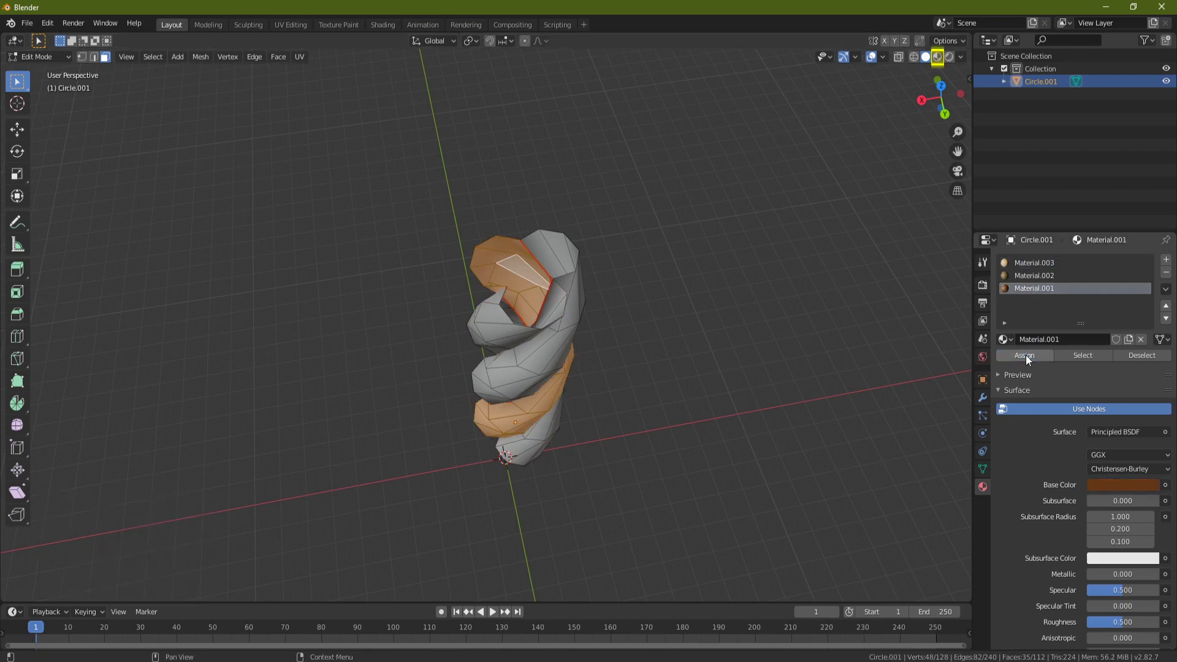
pyautogui.moveTo(682, 302)
pyautogui.mouseDown(button='middle')
pyautogui.moveTo(667, 289)
pyautogui.moveTo(486, 266)
pyautogui.moveTo(558, 248)
pyautogui.mouseUp(button='middle')
pyautogui.press('Tab')
pyautogui.moveTo(428, 295); pyautogui.dragTo(570, 338, button='middle')
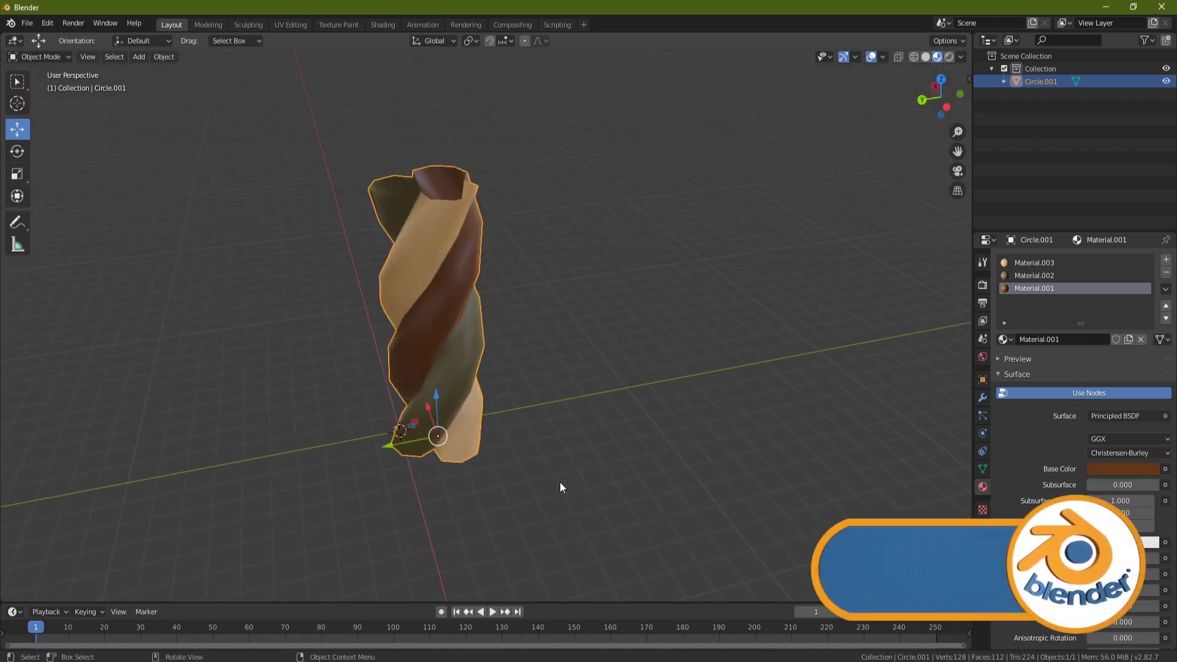
# From the front view, rotate the rope 90° about the Y axis
pyautogui.press('KP_1')
pyautogui.press('r')
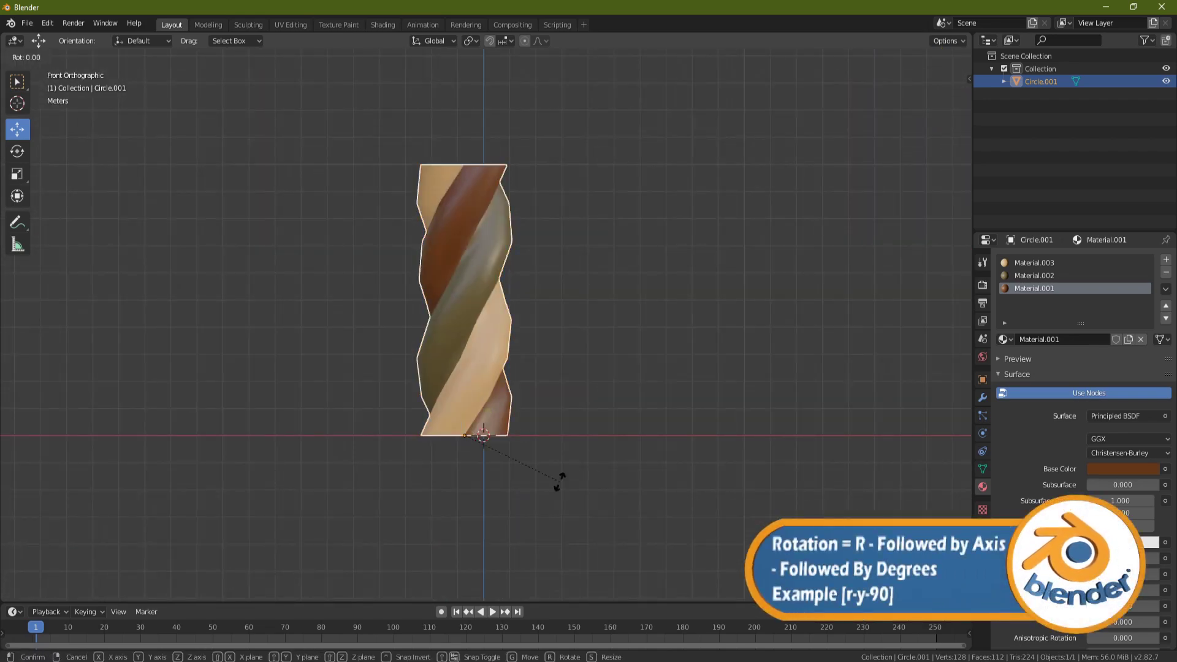
pyautogui.press('y')
pyautogui.press('9')
pyautogui.press('0')
pyautogui.press('Return')
# Shrink the rope uniformly to about 0.316
pyautogui.moveTo(549, 422); pyautogui.dragTo(557, 354, button='middle')
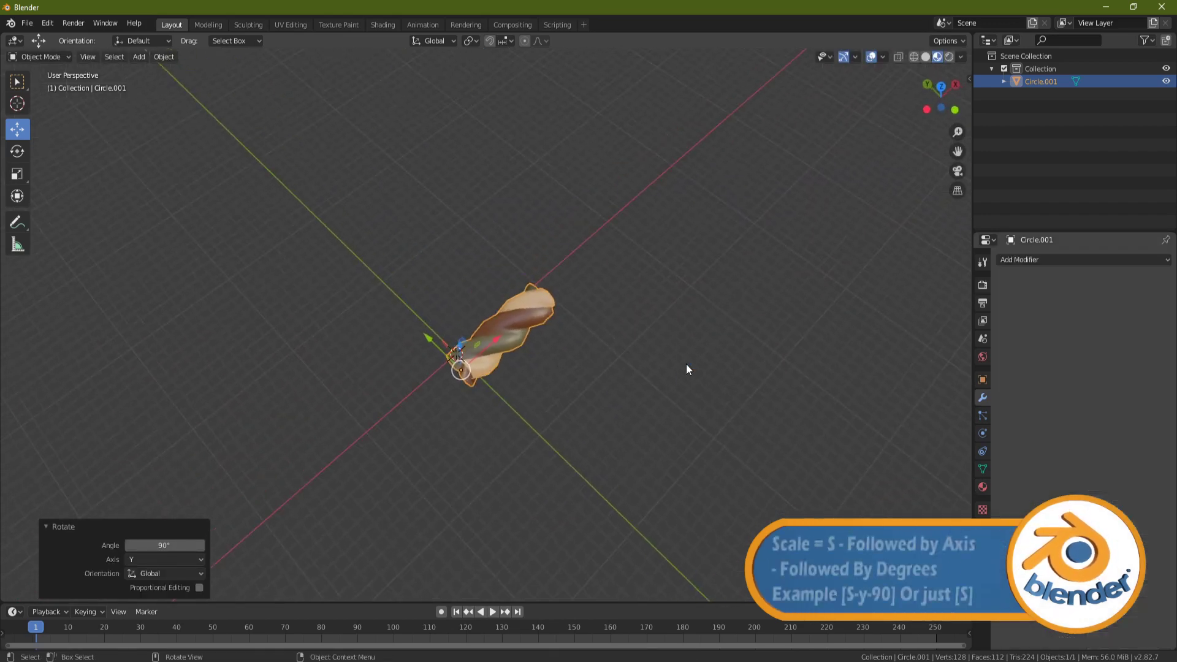
pyautogui.press('s')
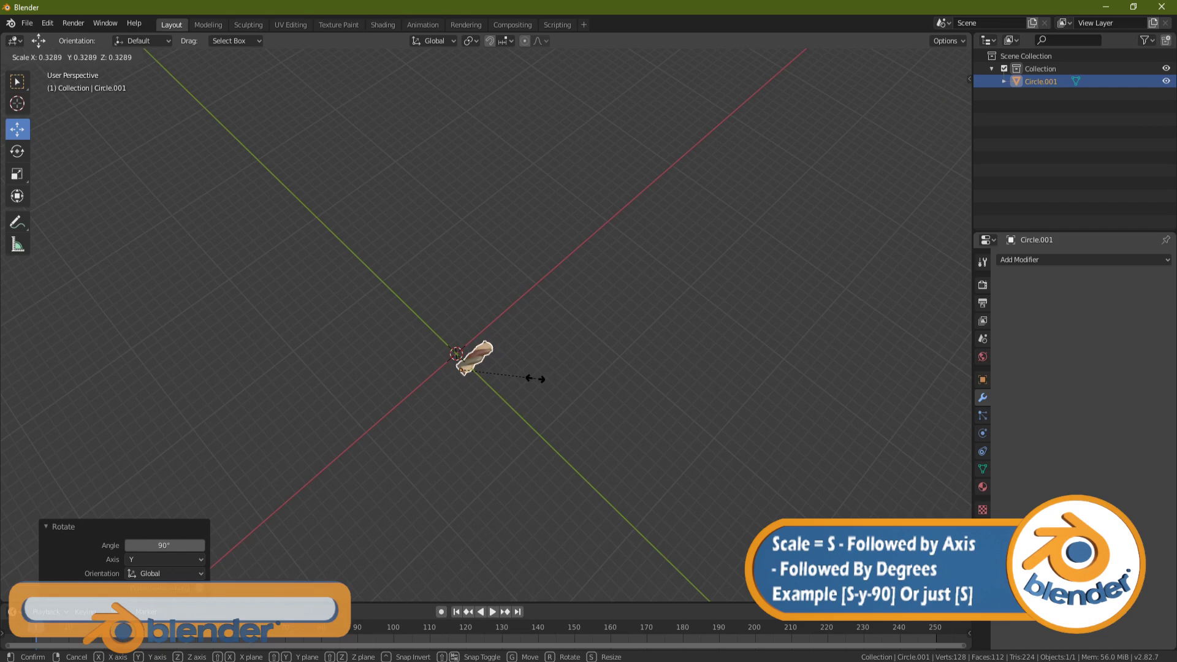
pyautogui.click(533, 378)
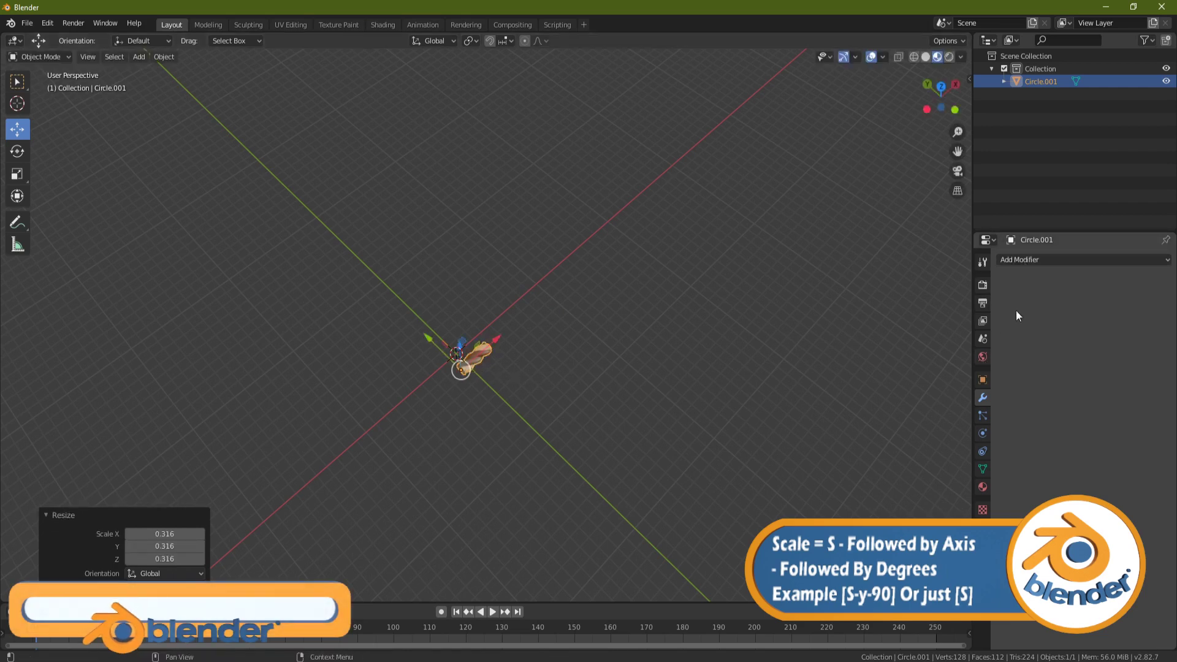
# Add an Array modifier to the rope with Relative Offset X 0 and Z 1
pyautogui.click(1029, 260)
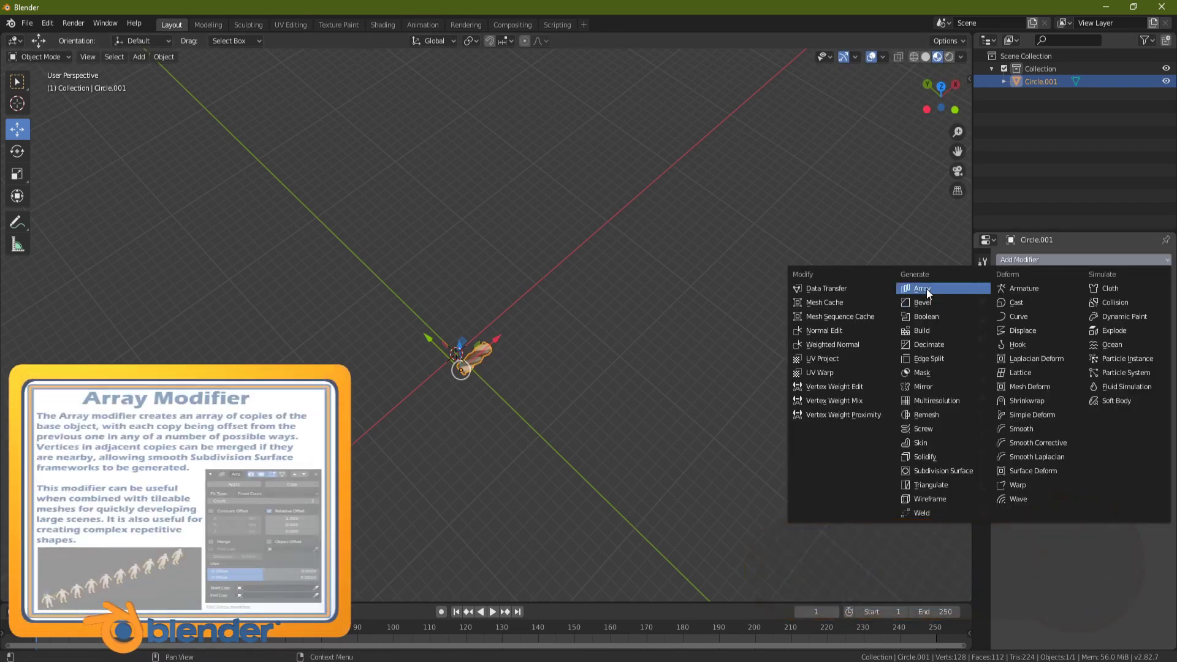
pyautogui.click(925, 288)
pyautogui.scroll(3, 466, 367)
pyautogui.moveTo(586, 403); pyautogui.dragTo(404, 399, button='middle')
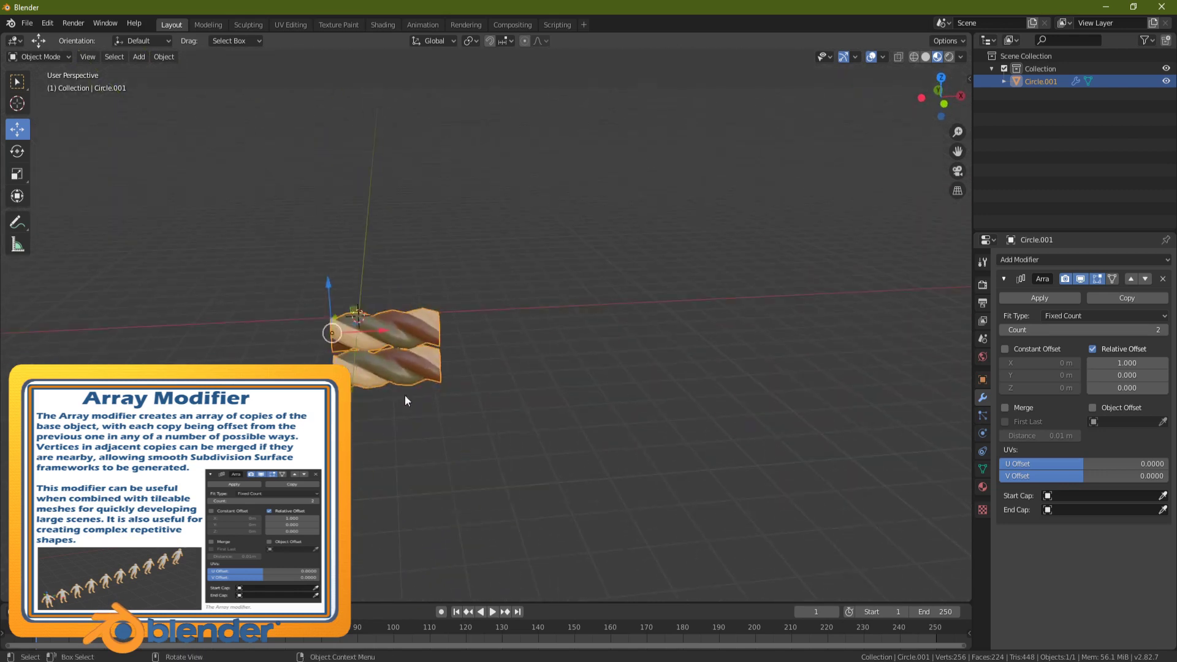
pyautogui.click(1128, 362)
pyautogui.write('0')
pyautogui.press('Return')
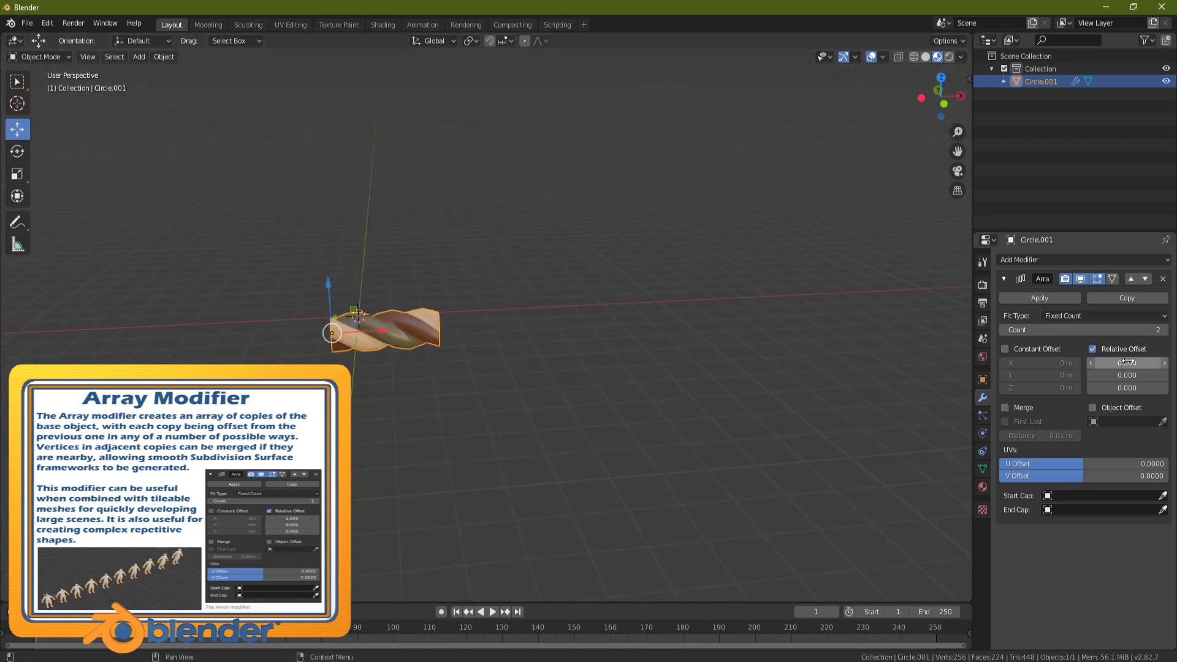
pyautogui.click(1128, 387)
pyautogui.write('1')
pyautogui.press('Return')
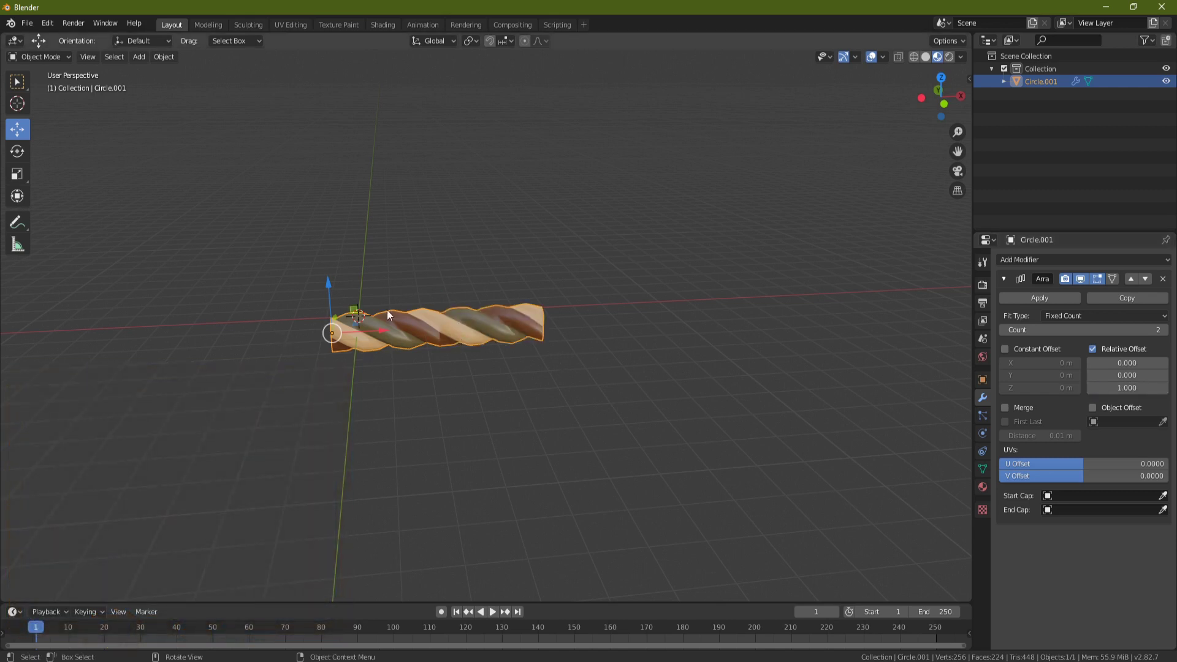
# Enable Merge on the array and raise its Count to 7
pyautogui.scroll(3, 447, 363)
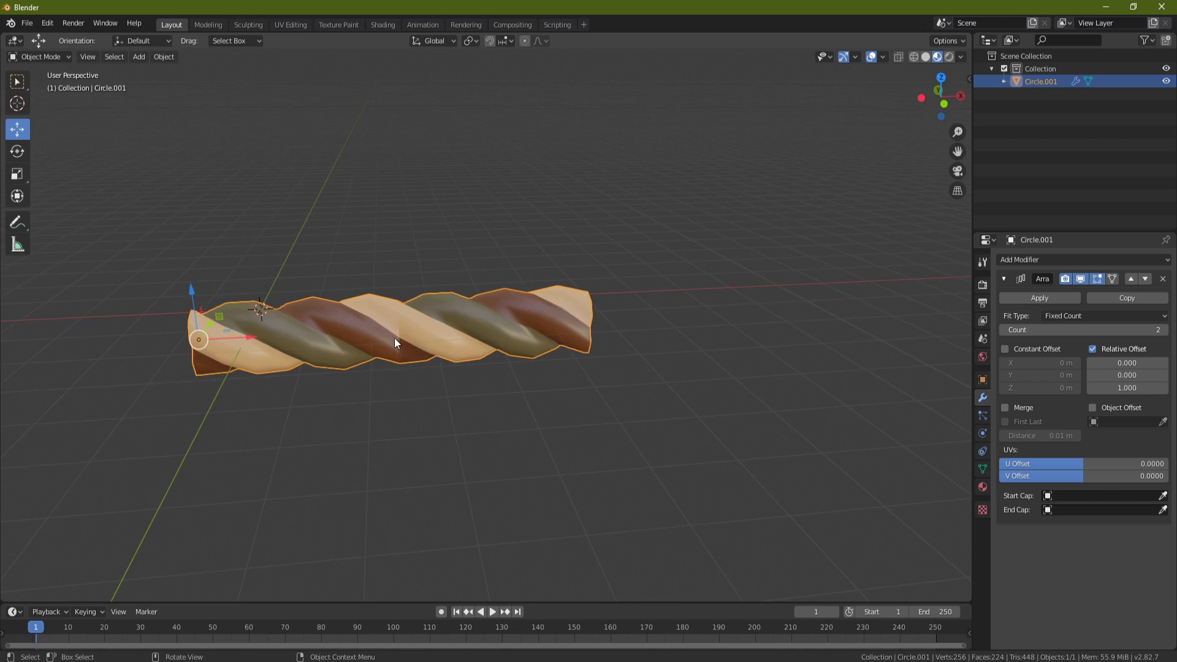
pyautogui.click(1005, 407)
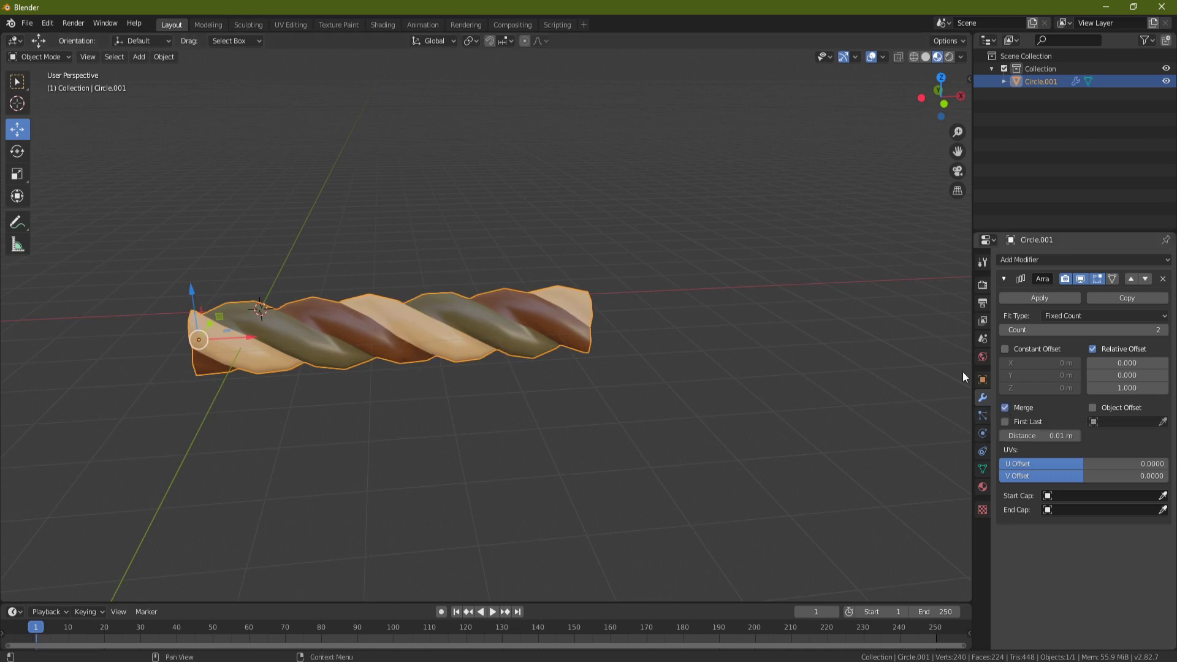
pyautogui.moveTo(432, 328); pyautogui.dragTo(941, 315, button='middle')
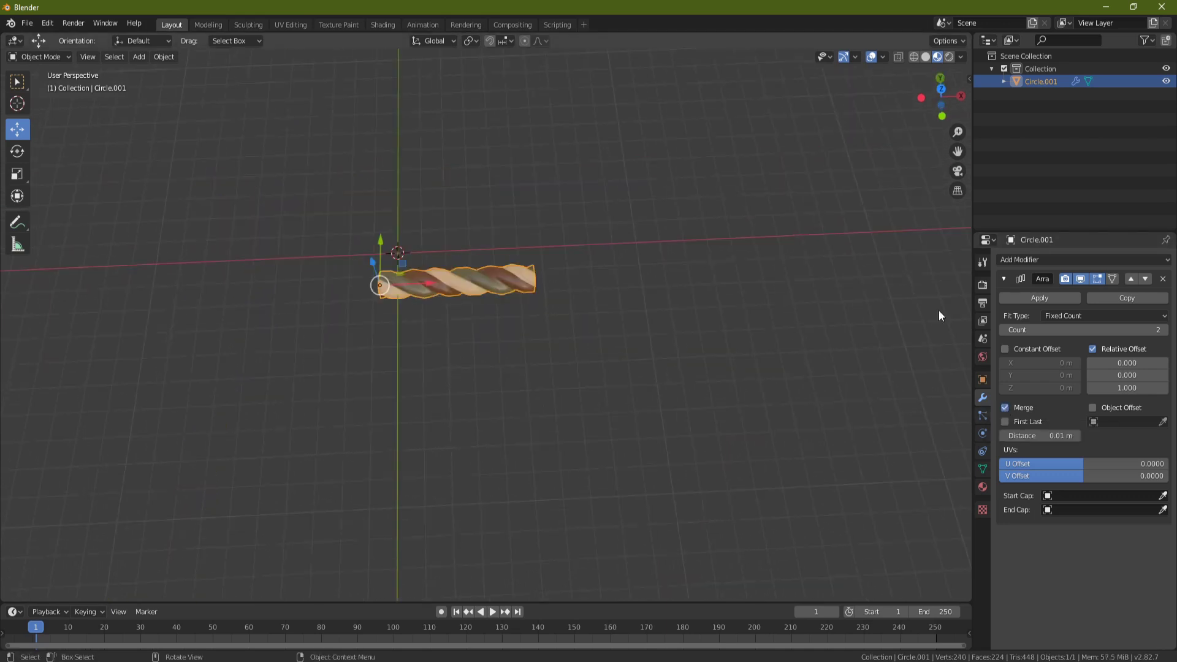
pyautogui.click(1163, 330)
pyautogui.click(1164, 330)
pyautogui.click(1164, 330)
pyautogui.click(1163, 330)
pyautogui.click(1164, 330)
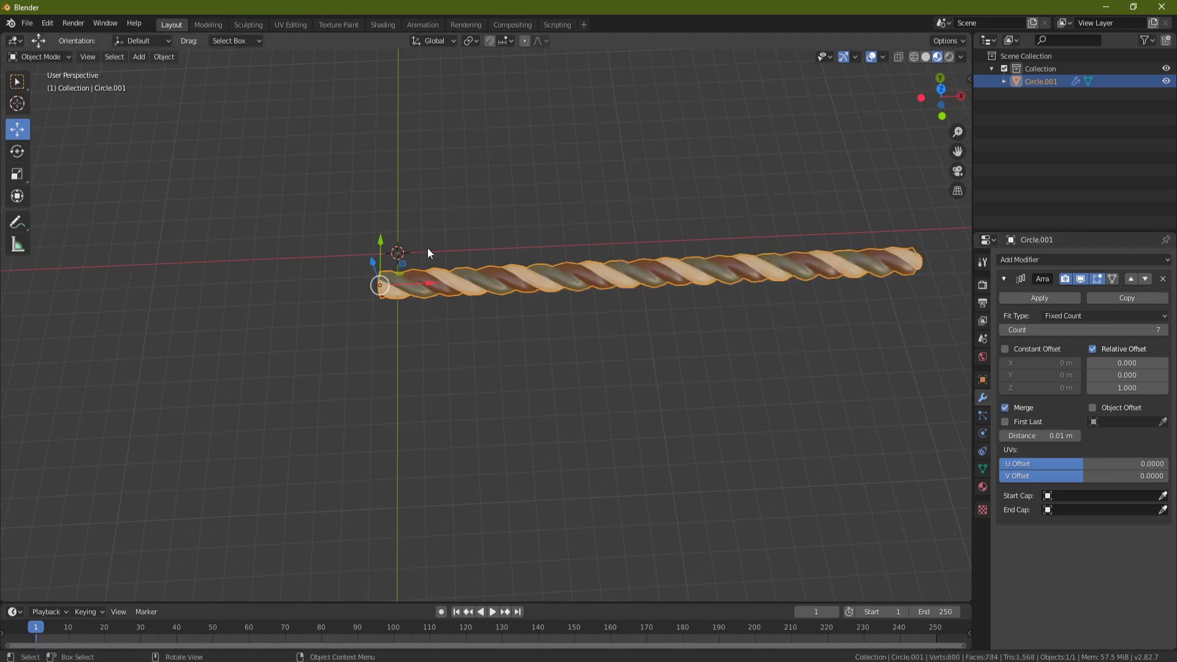
pyautogui.scroll(2, 564, 292)
pyautogui.keyDown('shift'); pyautogui.moveTo(727, 300); pyautogui.dragTo(659, 303, button='middle'); pyautogui.keyUp('shift')
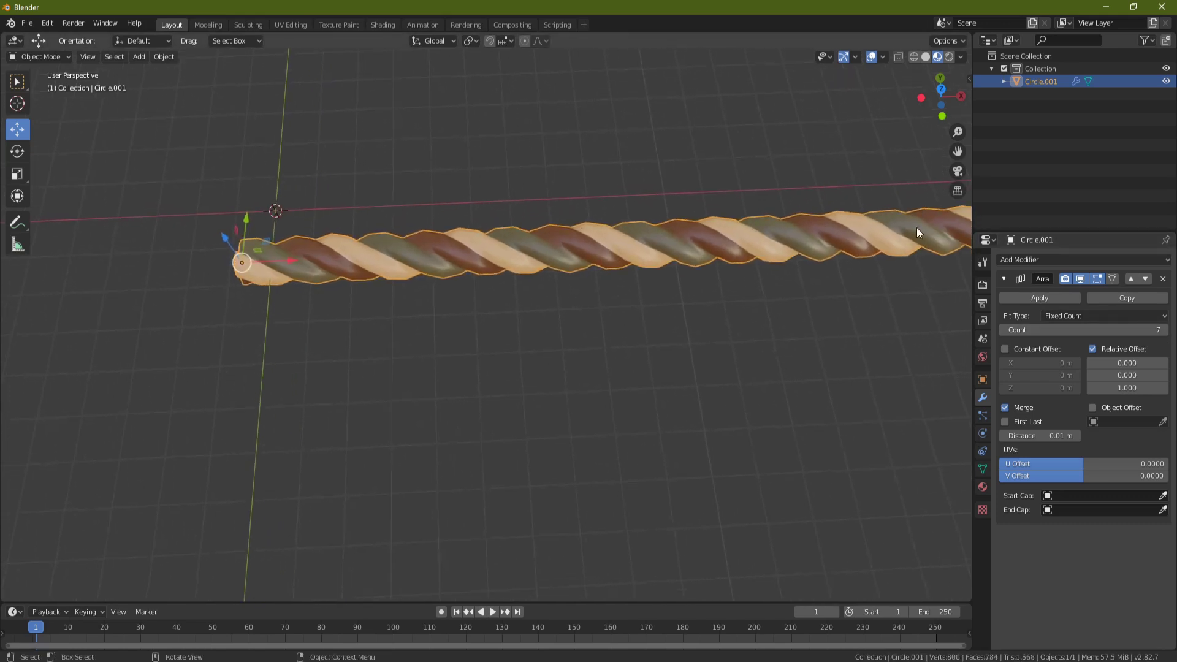
pyautogui.scroll(-5, 416, 218)
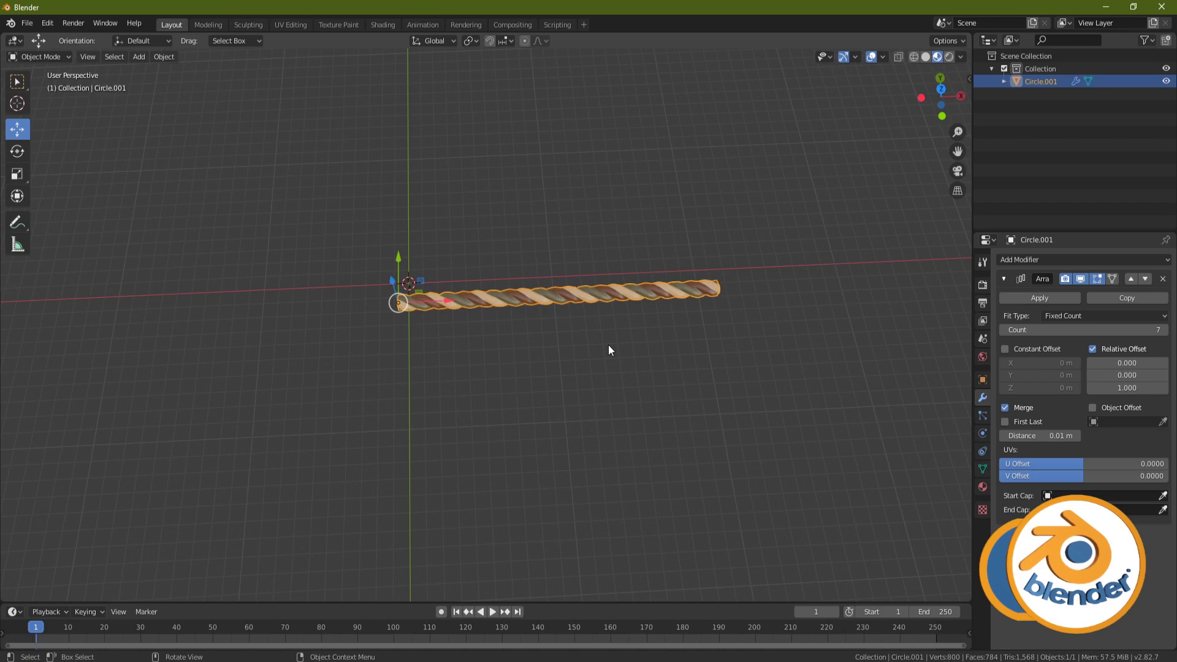
# Add a NURBS path, scale it about five times, and move it 9.5 m Y, 9.35 m X
pyautogui.hotkey('shift', 'a')
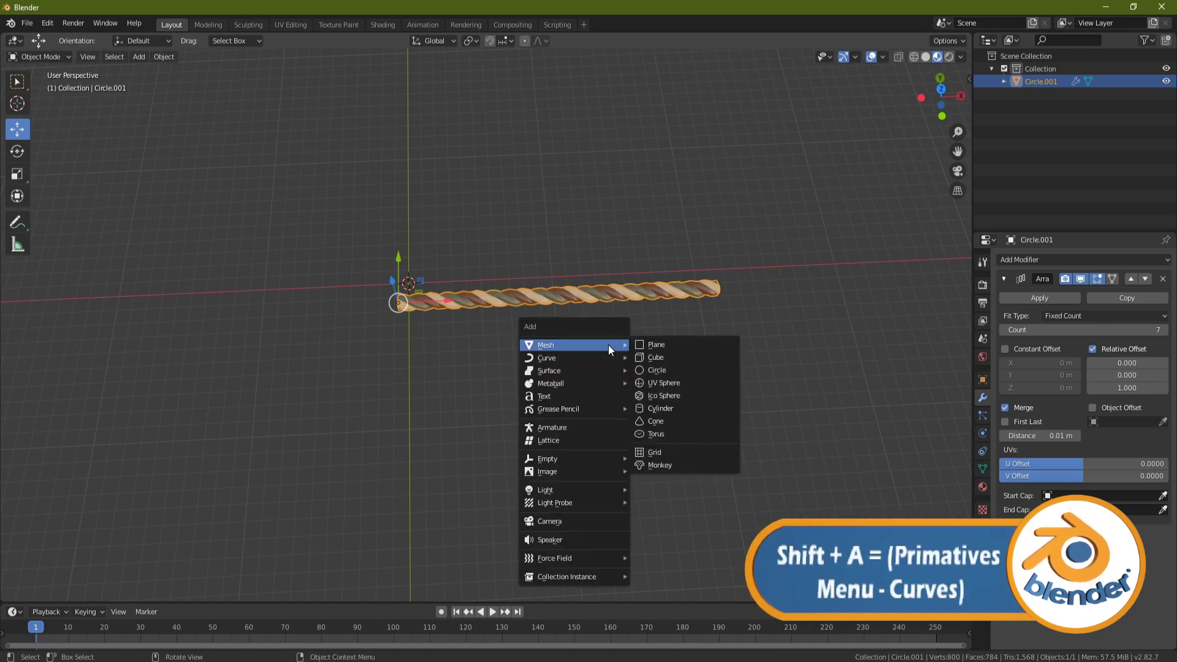
pyautogui.moveTo(587, 358)
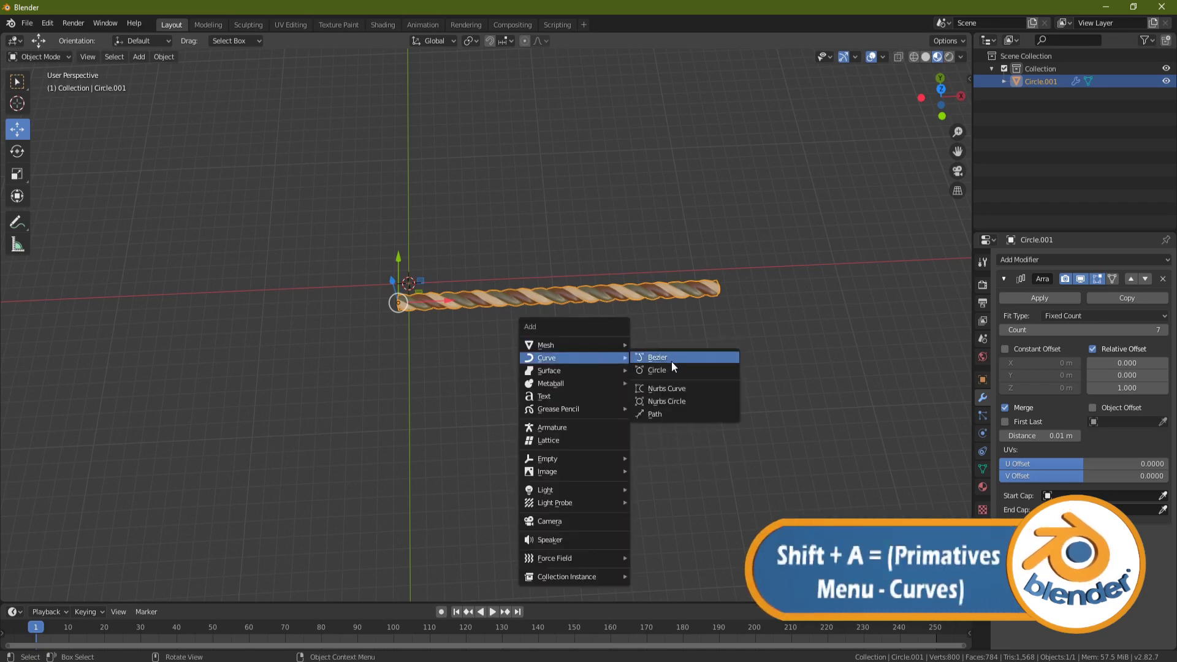
pyautogui.click(656, 414)
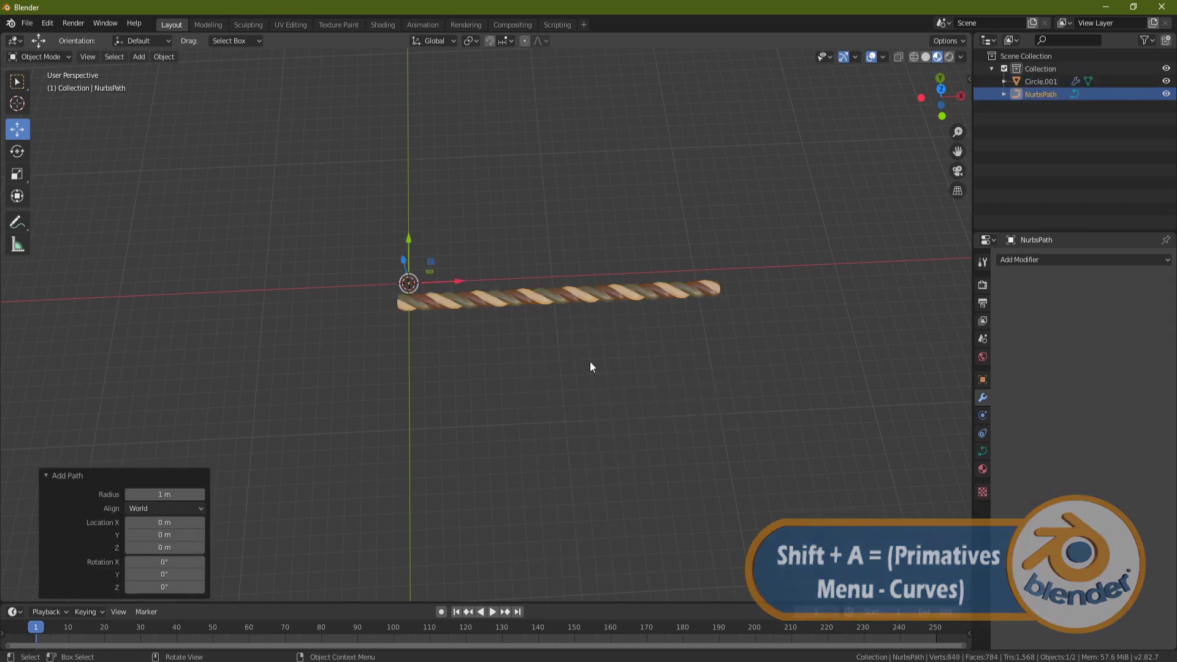
pyautogui.moveTo(523, 336); pyautogui.dragTo(359, 307, button='middle')
pyautogui.moveTo(359, 307); pyautogui.dragTo(558, 429)
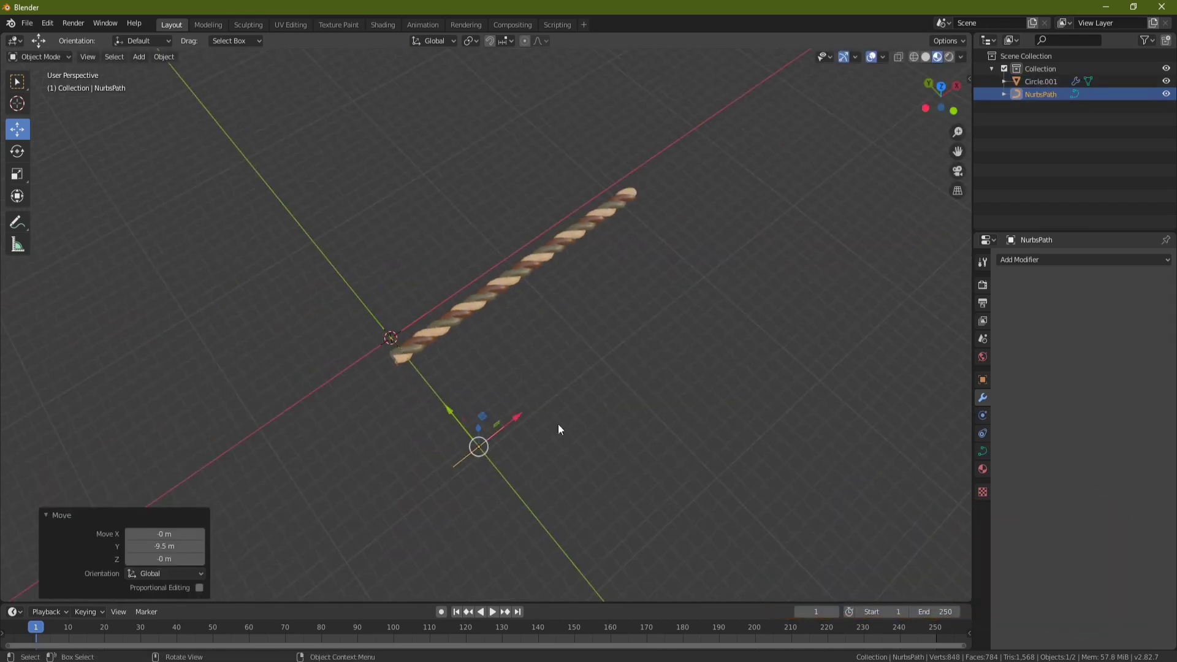
pyautogui.press('s')
pyautogui.press('Return')
pyautogui.moveTo(524, 415); pyautogui.dragTo(632, 345)
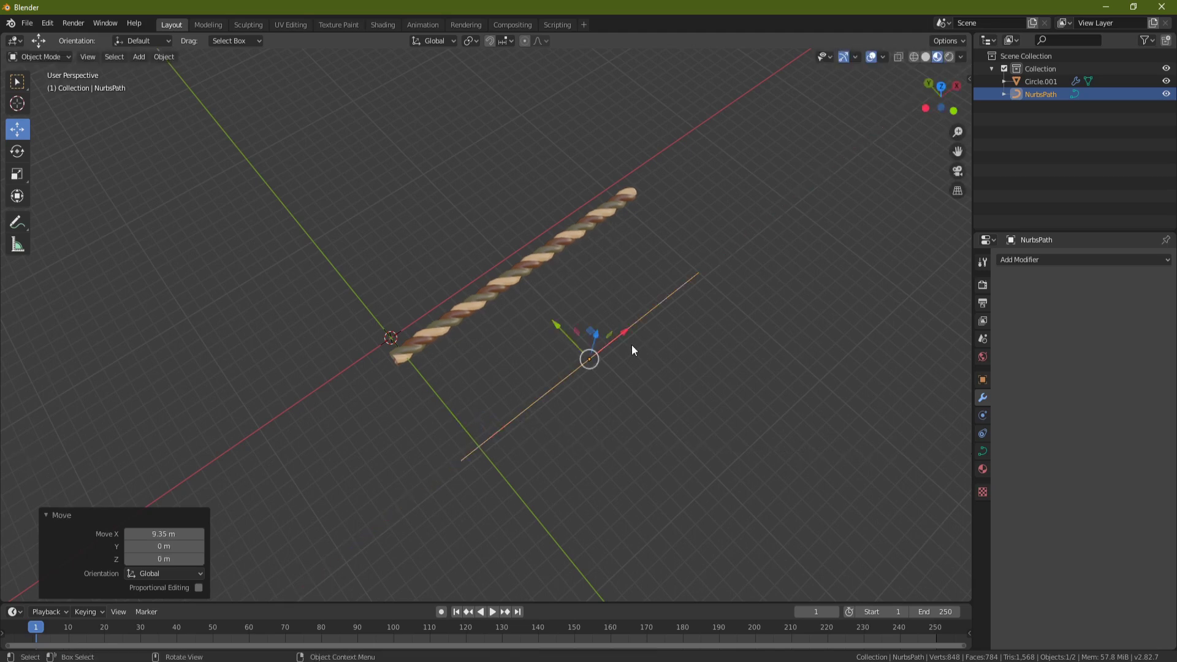
# Duplicate the rope Circle.001 and move the copy 16.9 m along Y
pyautogui.click(495, 291)
pyautogui.hotkey('shift', 'd')
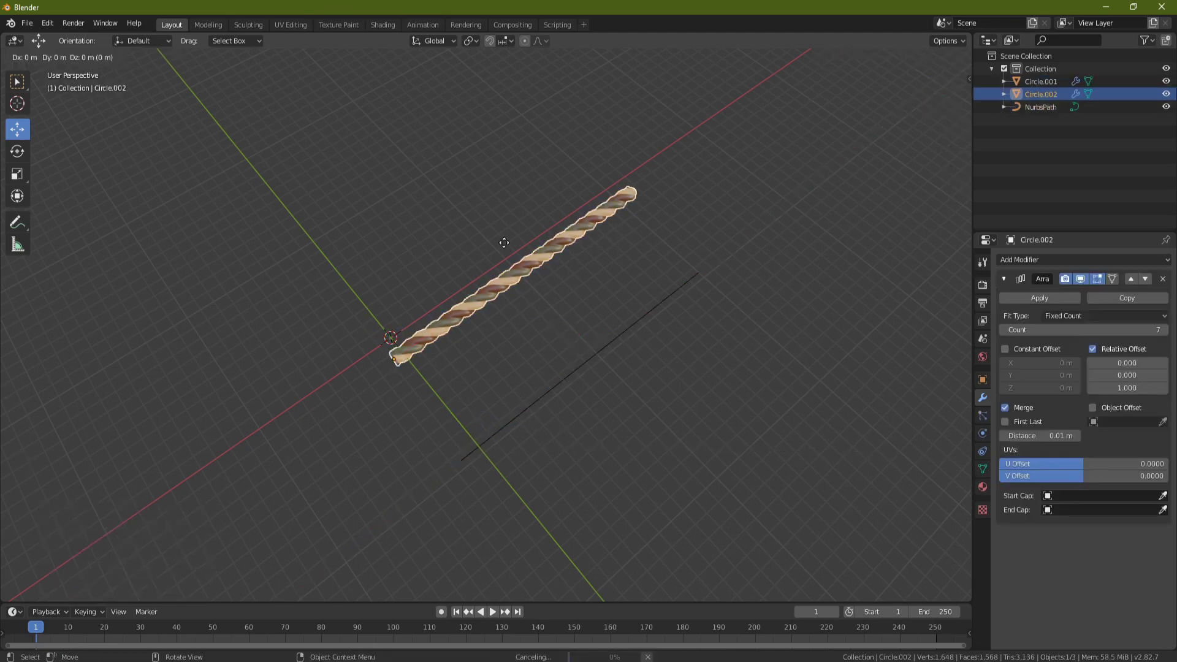
pyautogui.moveTo(368, 322); pyautogui.dragTo(245, 172)
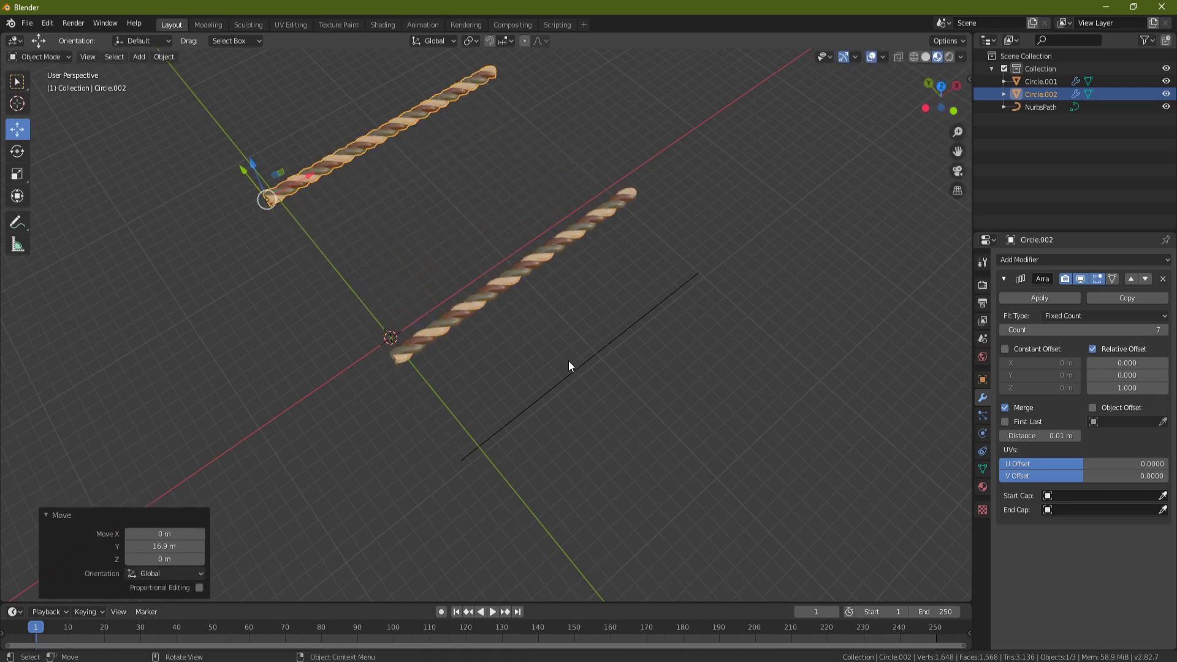
# Add a Bezier circle scaled to about 7.36, moved 35.1 m along X and 9.37 m back along Y
pyautogui.hotkey('shift', 'a')
pyautogui.moveTo(459, 335)
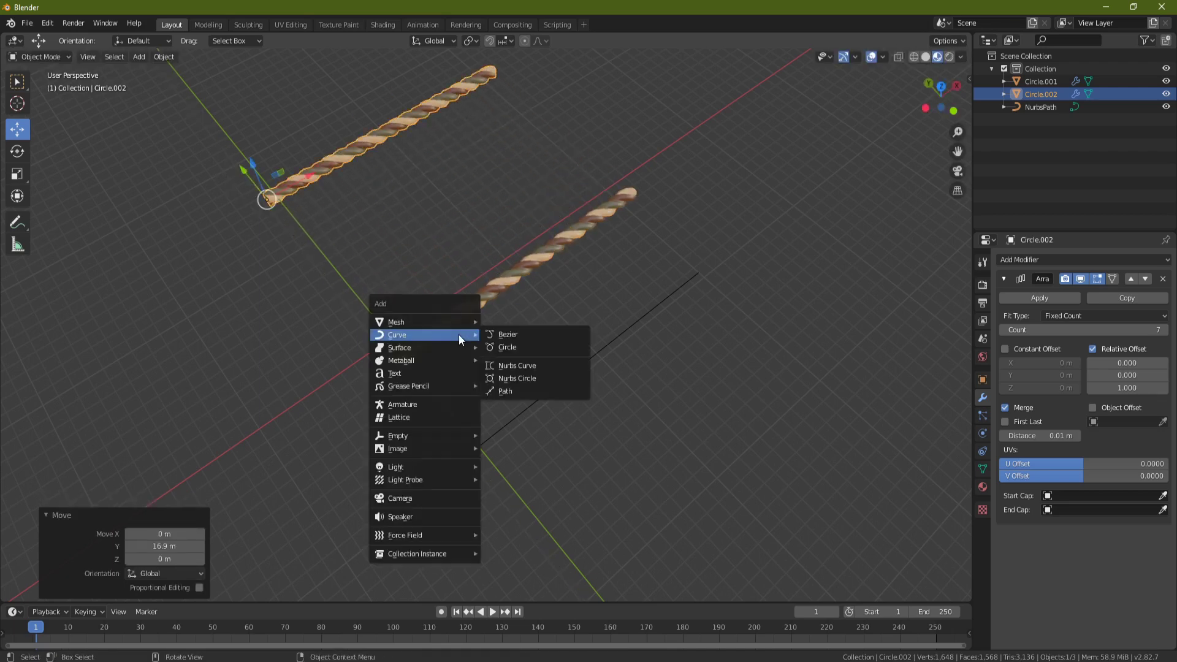
pyautogui.click(518, 343)
pyautogui.press('s')
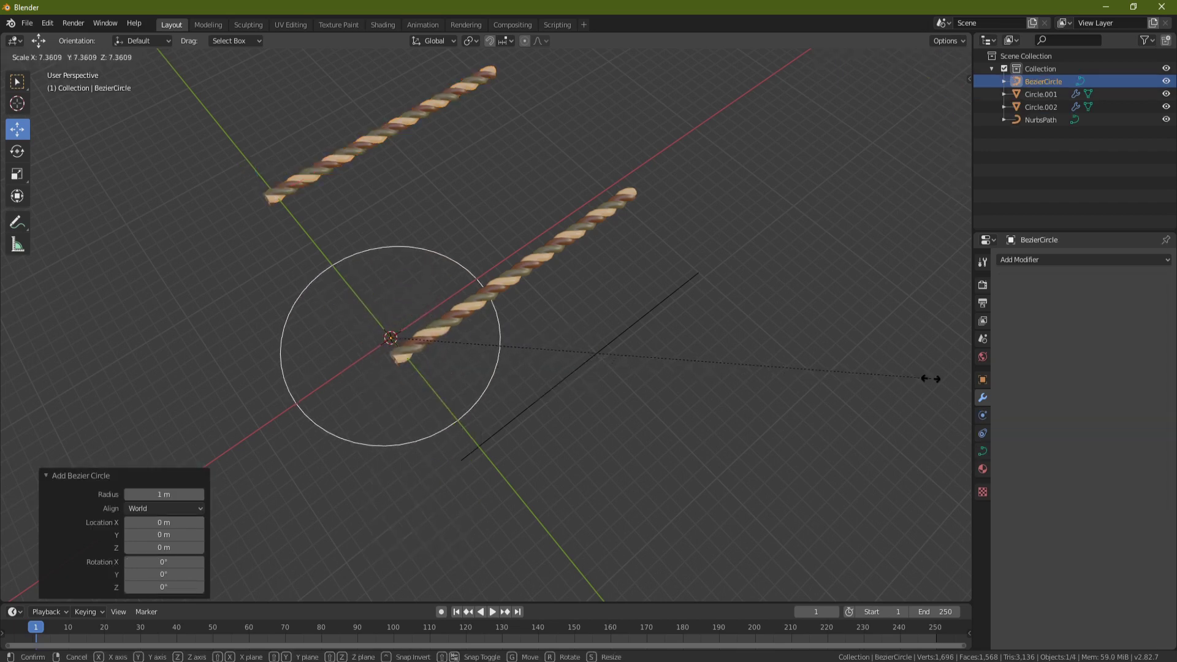
pyautogui.click(919, 377)
pyautogui.moveTo(427, 308); pyautogui.dragTo(793, 100)
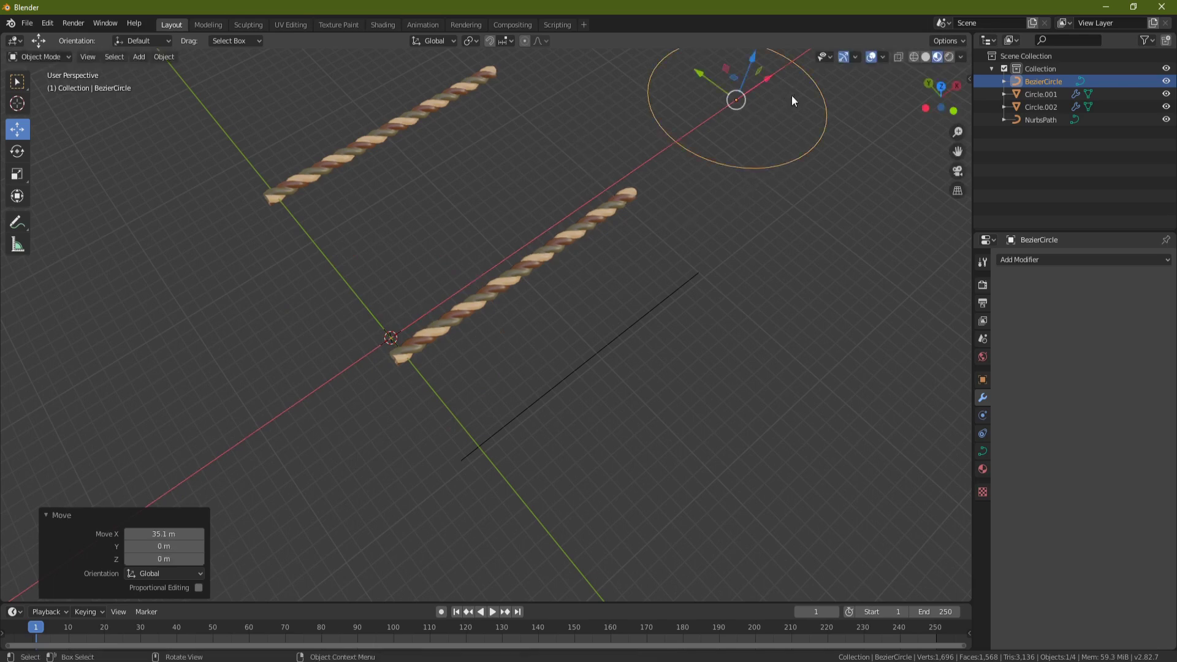
pyautogui.moveTo(706, 78); pyautogui.dragTo(781, 163)
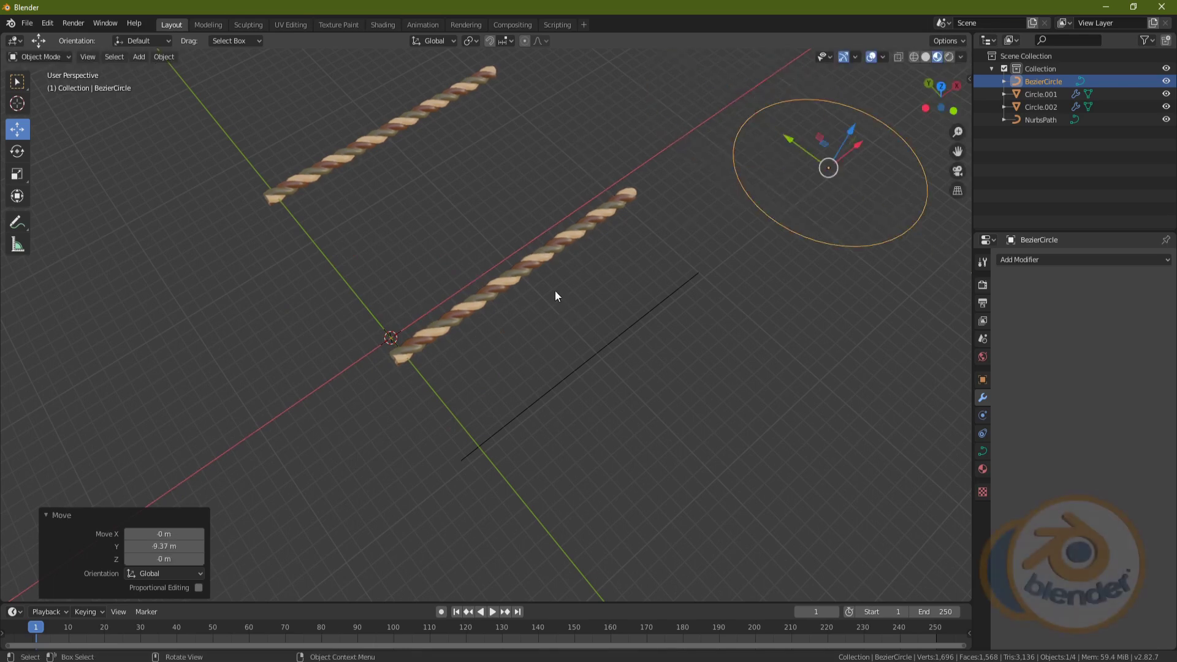
# In Edit Mode, move the path's top two points down-right and drop the endpoint lower
pyautogui.click(560, 362)
pyautogui.press('Tab')
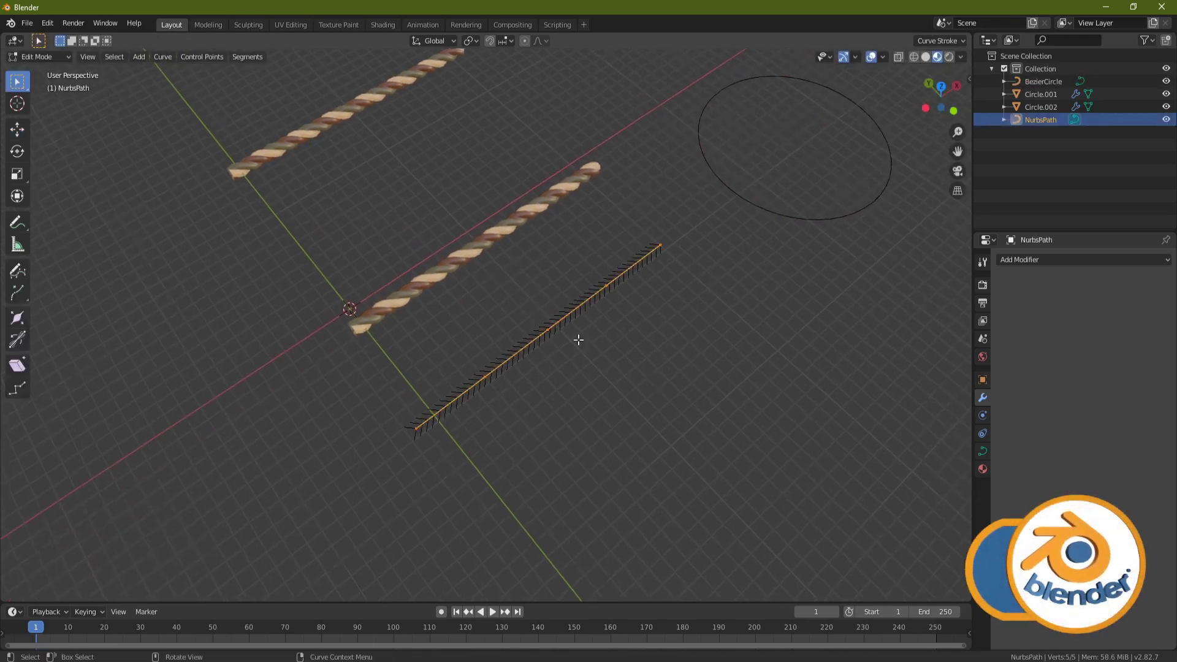
pyautogui.click(605, 286)
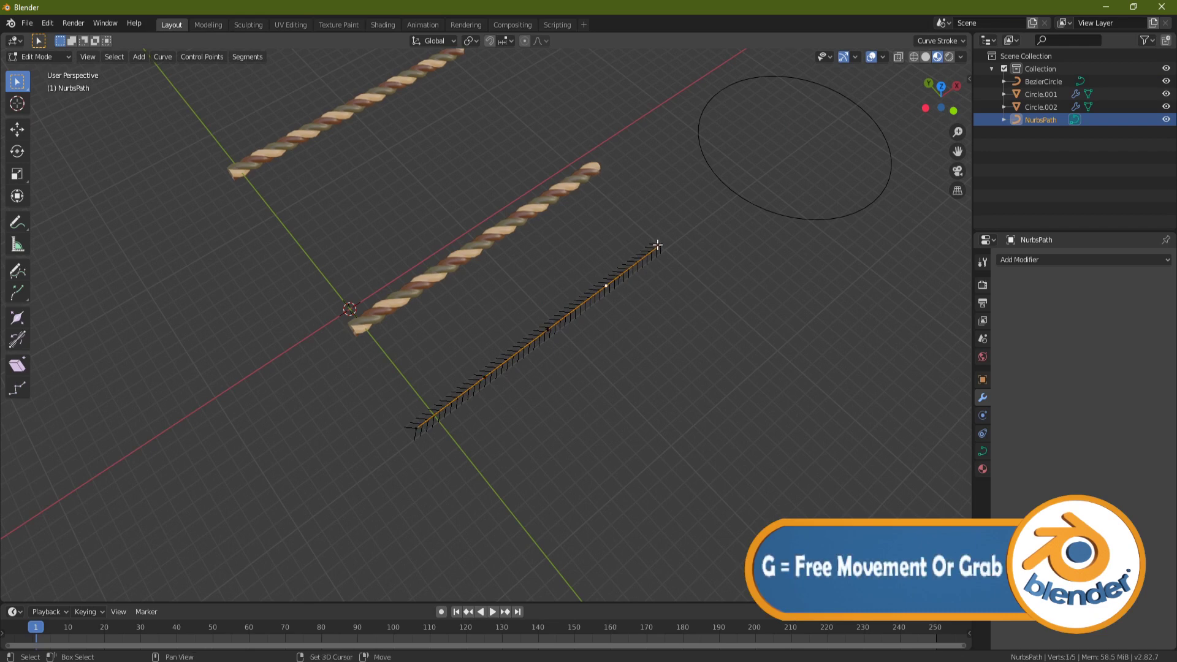
pyautogui.keyDown('shift'); pyautogui.click(660, 245); pyautogui.keyUp('shift')
pyautogui.press('g')
pyautogui.click(835, 389)
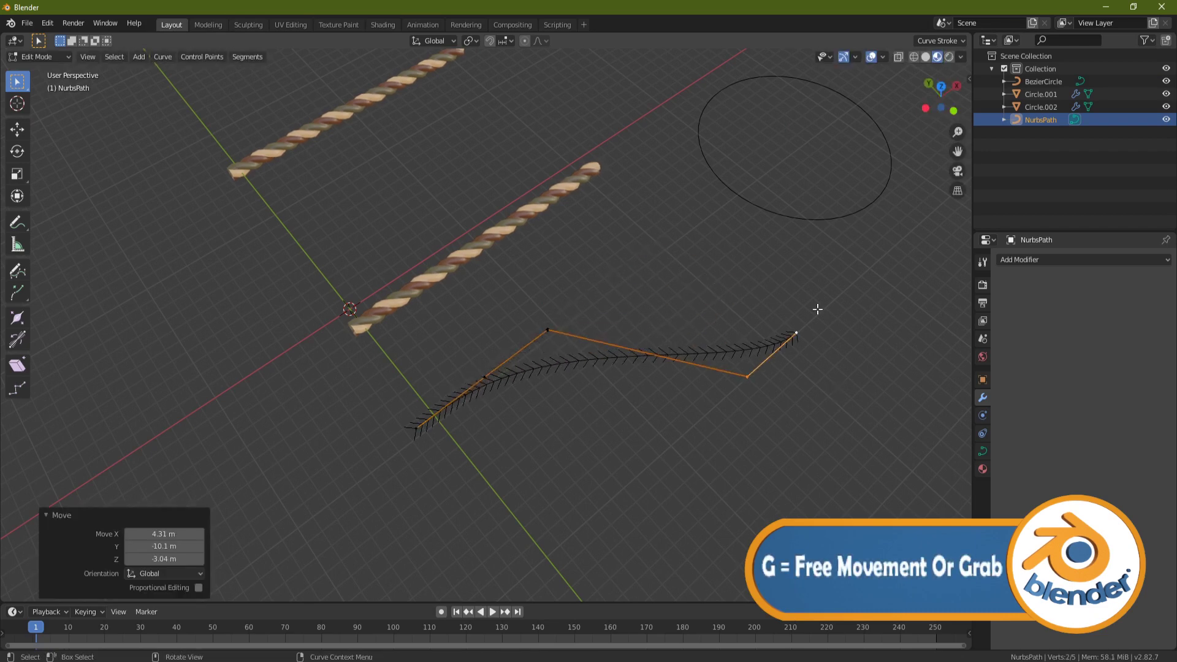
pyautogui.click(807, 330)
pyautogui.press('g')
pyautogui.click(741, 512)
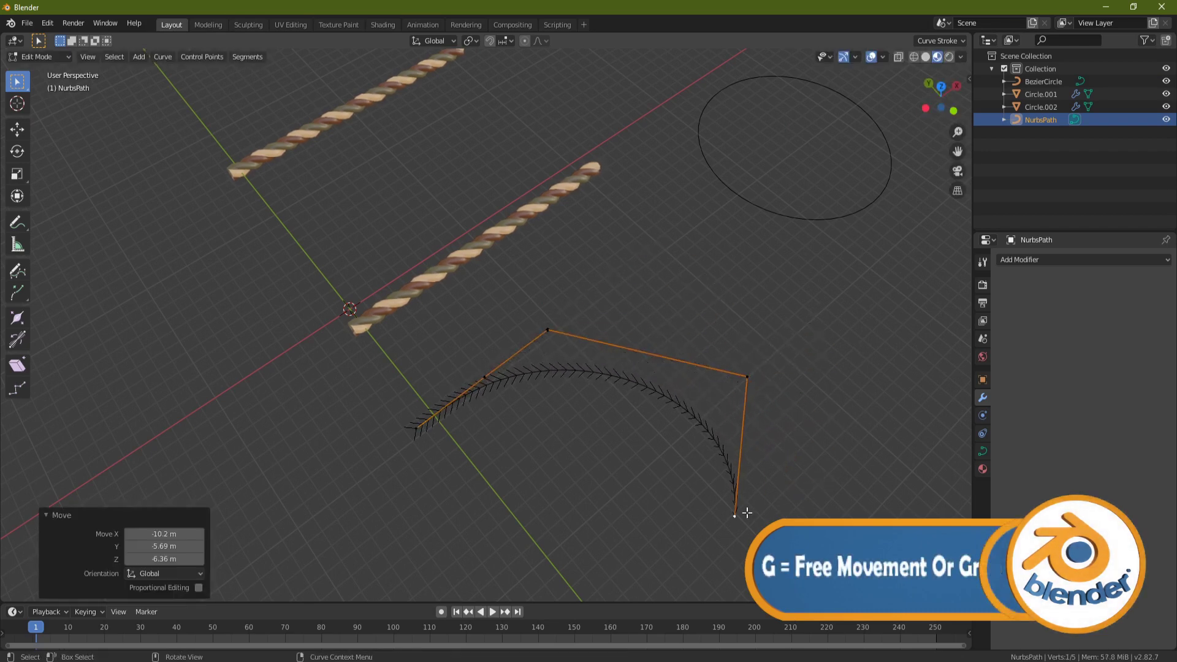
pyautogui.keyDown('shift'); pyautogui.moveTo(631, 460); pyautogui.dragTo(465, 280, button='middle'); pyautogui.keyUp('shift')
# Extrude three new points from the path end to complete the S curve, then exit Edit Mode
pyautogui.press('e')
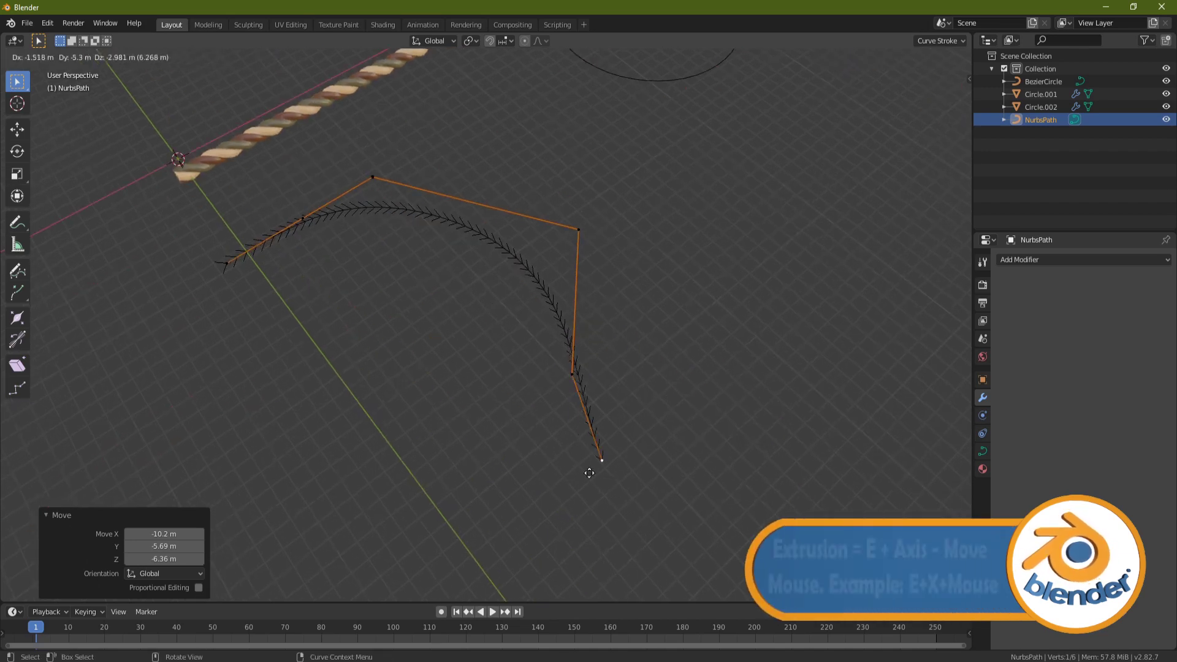
pyautogui.click(651, 466)
pyautogui.press('e')
pyautogui.click(794, 349)
pyautogui.press('e')
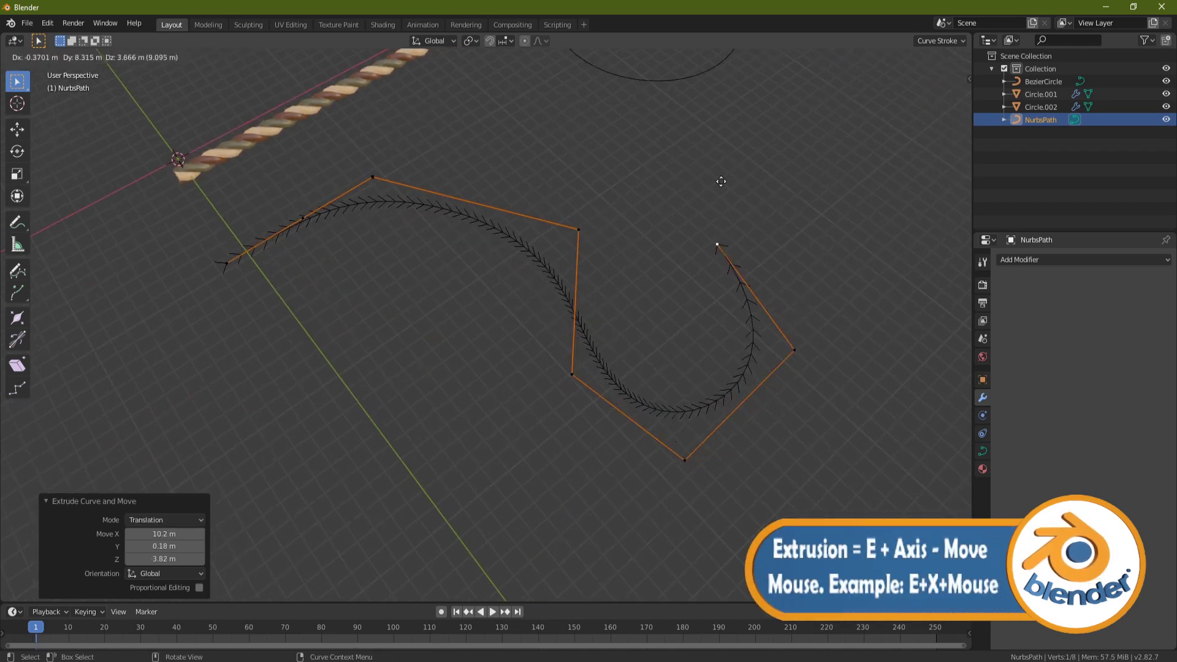
pyautogui.click(713, 214)
pyautogui.keyDown('shift'); pyautogui.moveTo(262, 263); pyautogui.dragTo(452, 316, button='middle'); pyautogui.keyUp('shift')
pyautogui.press('Tab')
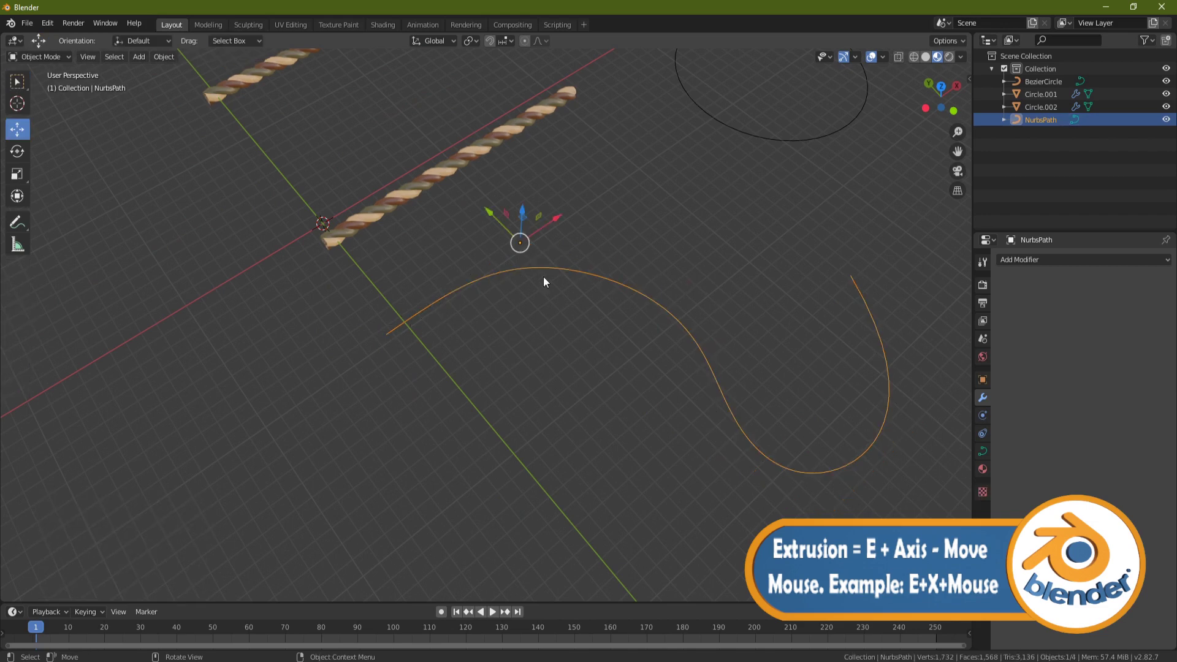
# Add a Curve modifier to Circle.001 targeting NurbsPath and move the rope to the path start
pyautogui.click(439, 177)
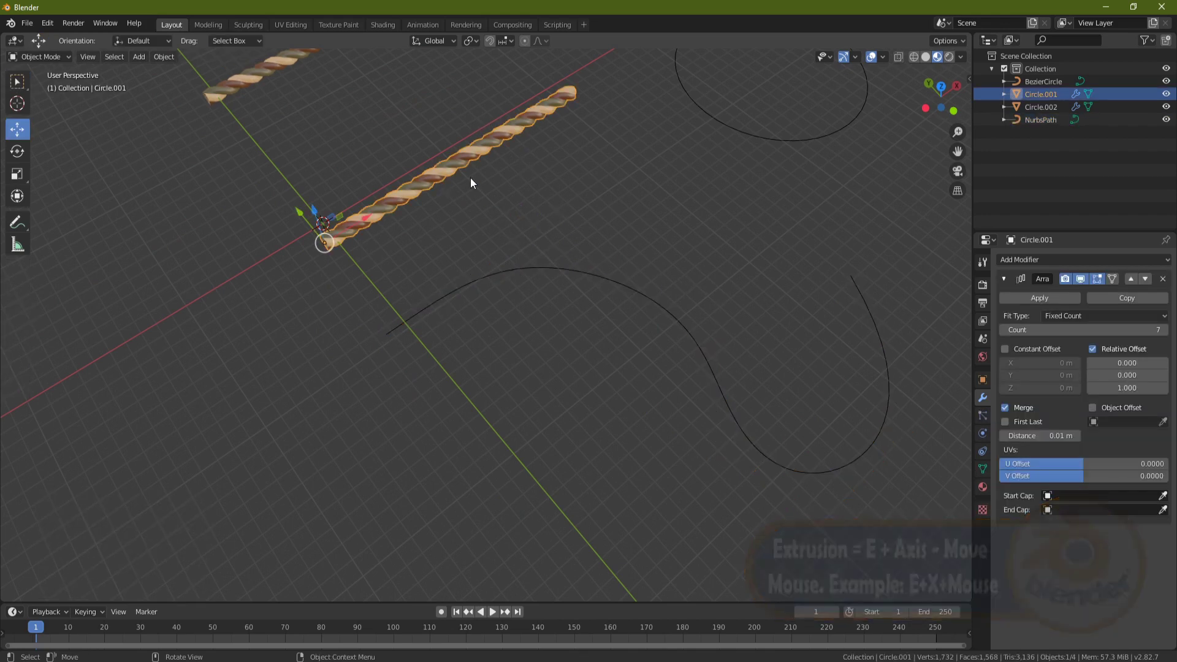
pyautogui.click(1031, 260)
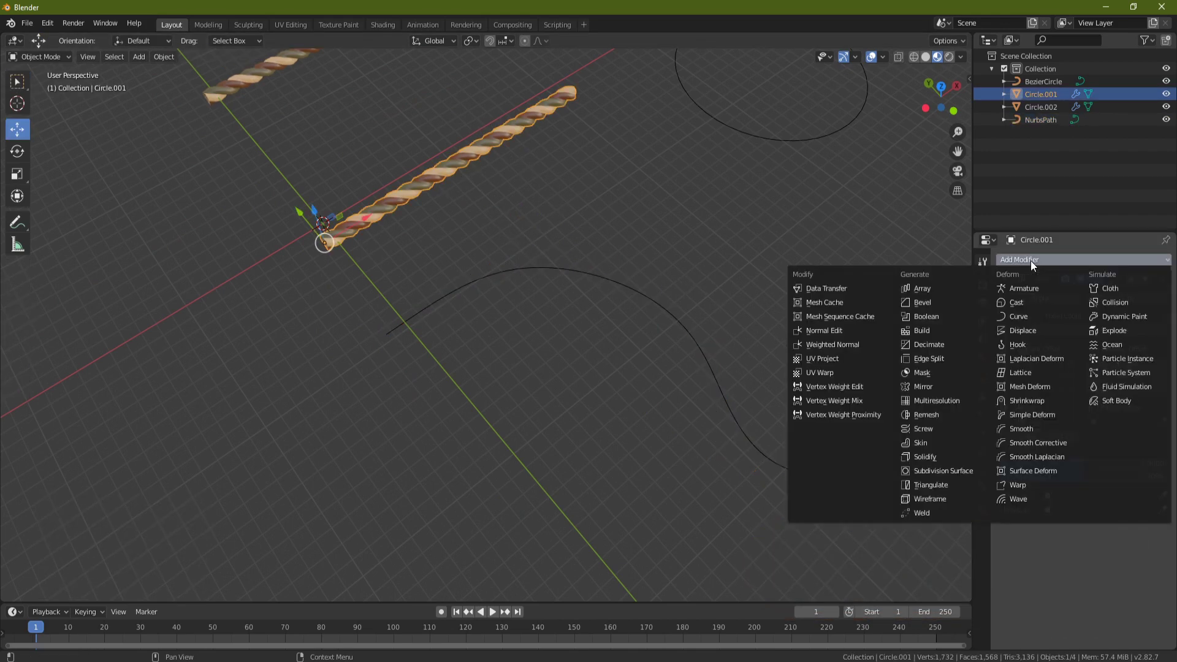
pyautogui.click(1020, 317)
pyautogui.scroll(-3, 815, 321)
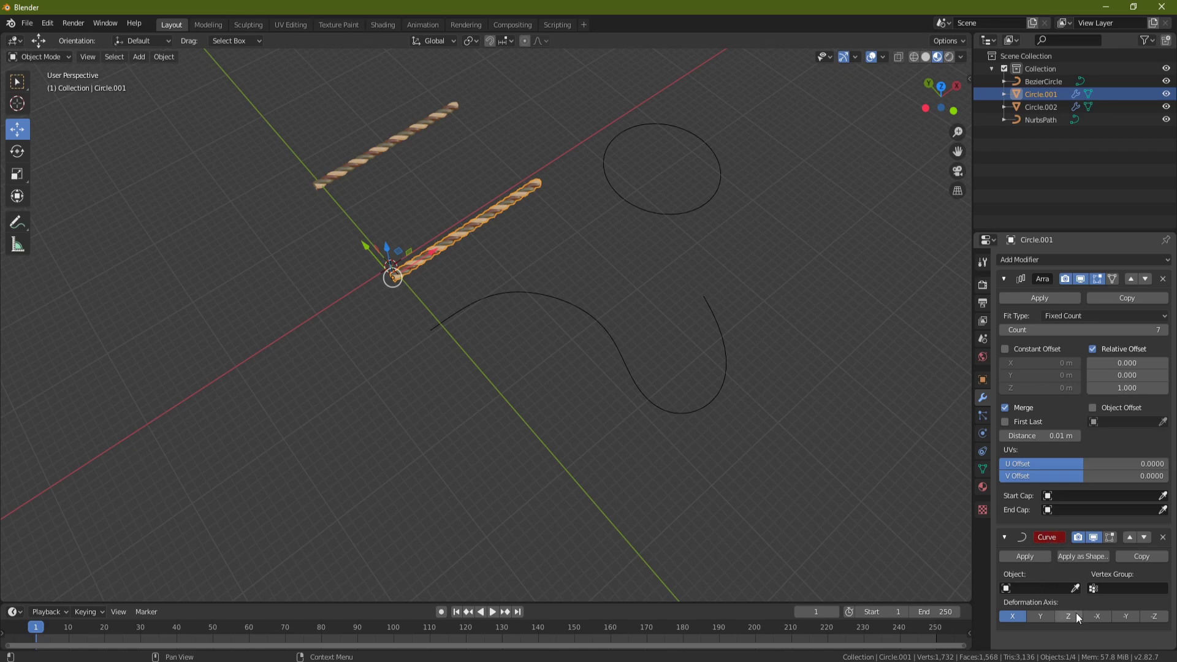
pyautogui.click(1074, 588)
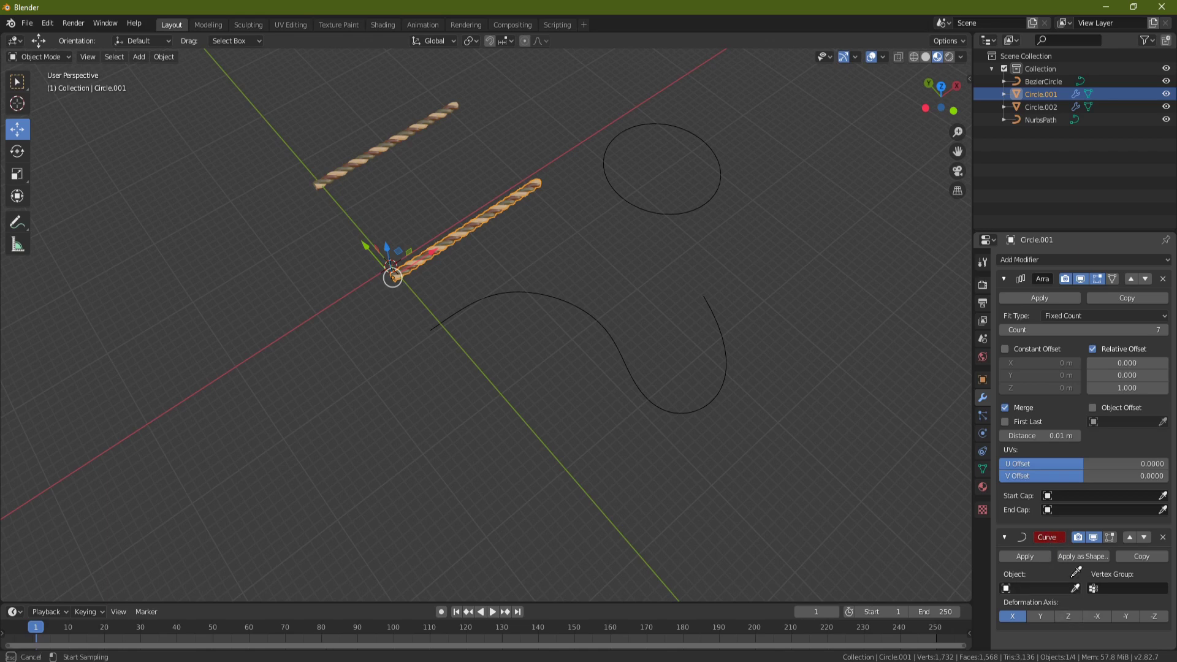
pyautogui.click(638, 379)
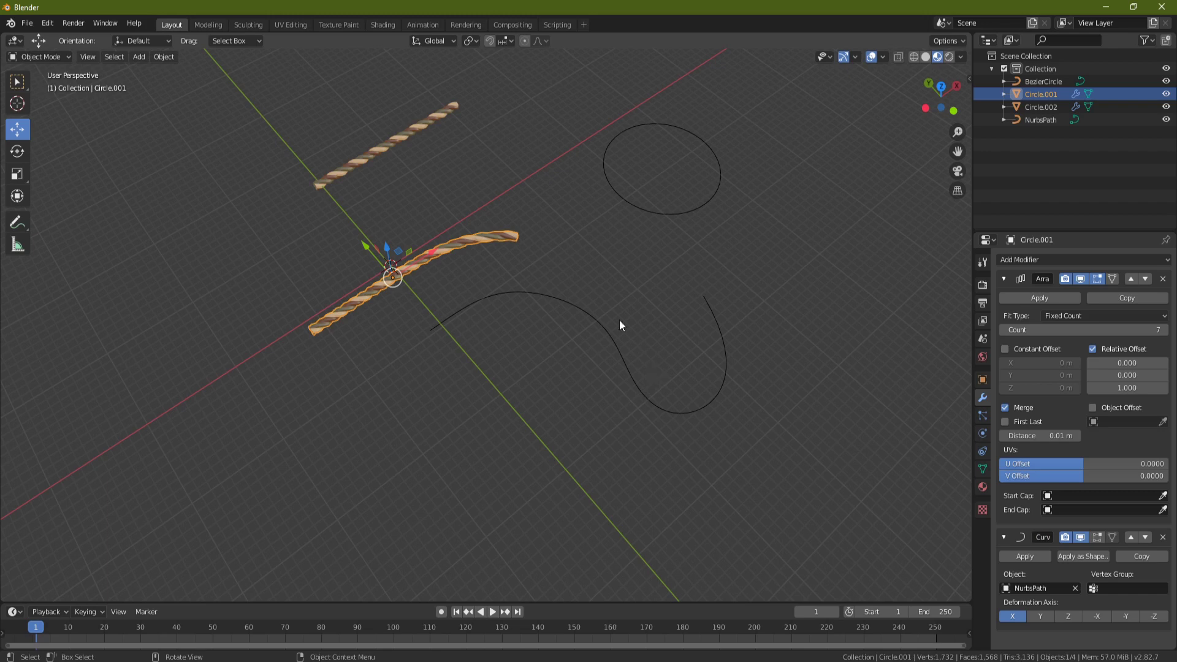
pyautogui.moveTo(360, 248); pyautogui.dragTo(538, 258)
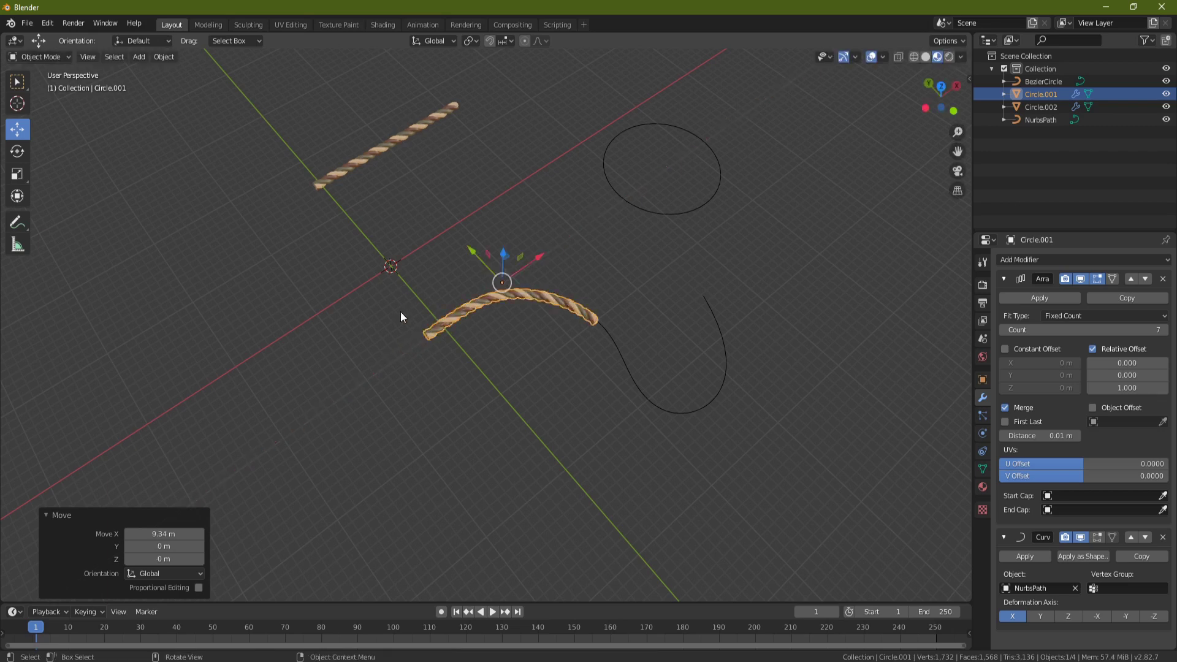
# Raise the rope's Array count to 16 along the curve
pyautogui.scroll(2, 624, 301)
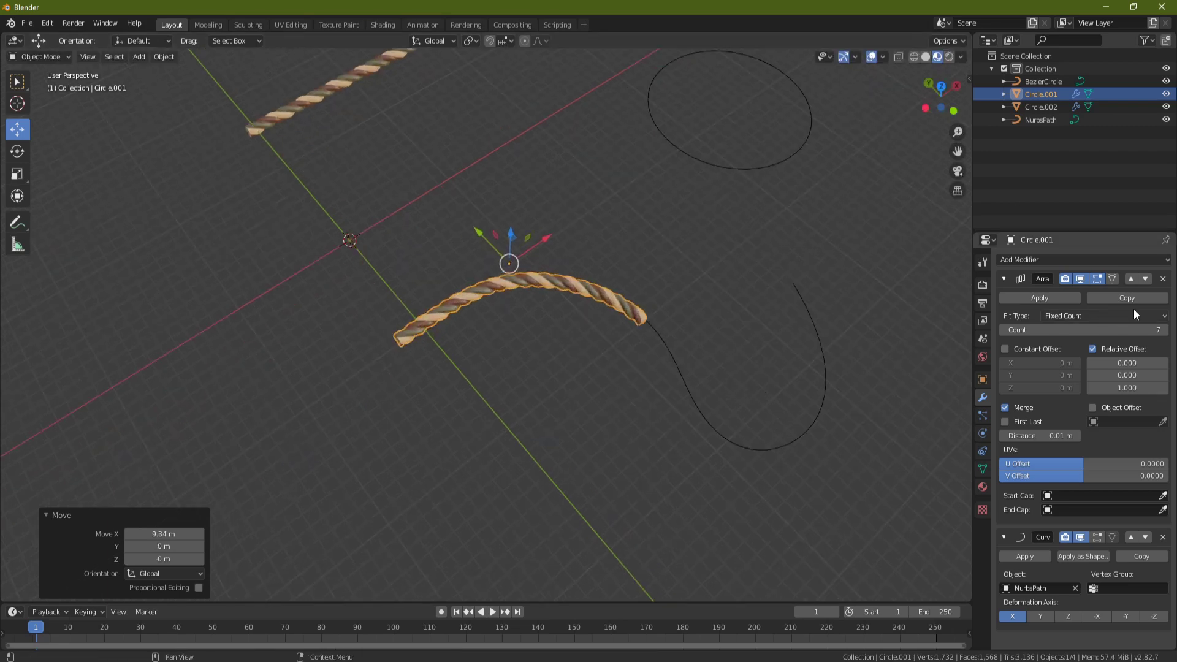
pyautogui.moveTo(1159, 330); pyautogui.dragTo(1175, 330)
pyautogui.moveTo(588, 271); pyautogui.dragTo(637, 330, button='middle')
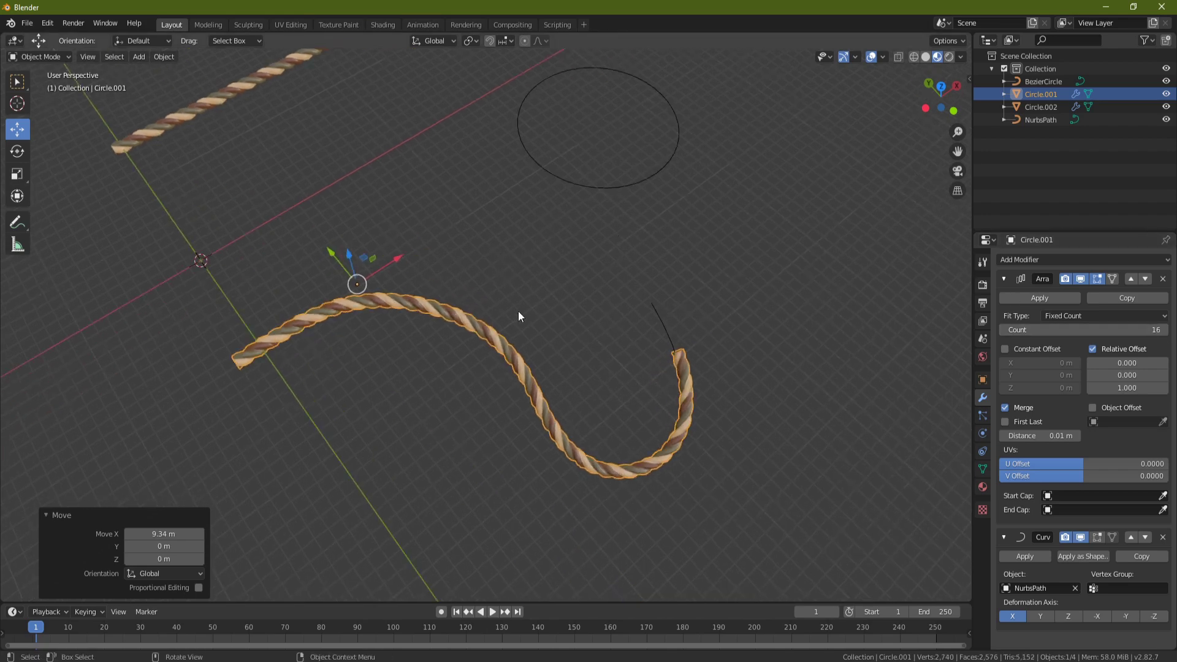
pyautogui.moveTo(503, 223); pyautogui.dragTo(595, 139, button='middle')
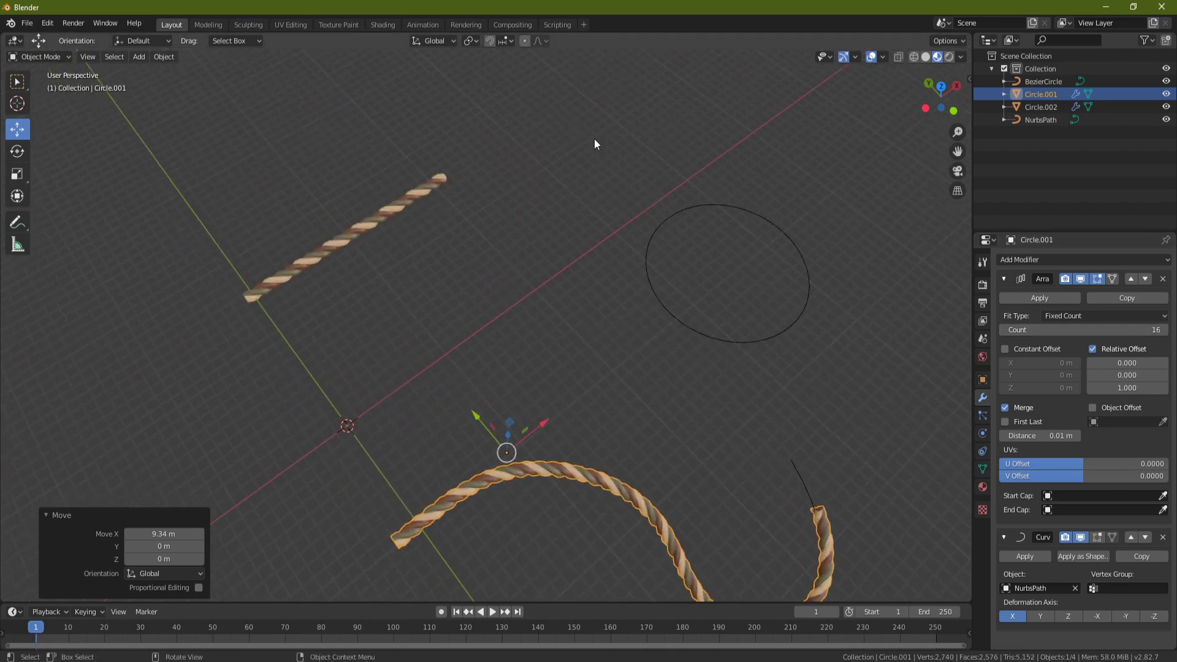
# Give Circle.002 a Curve modifier with BezierCircle picked as its Object
pyautogui.click(353, 223)
pyautogui.moveTo(379, 252); pyautogui.dragTo(424, 263, button='middle')
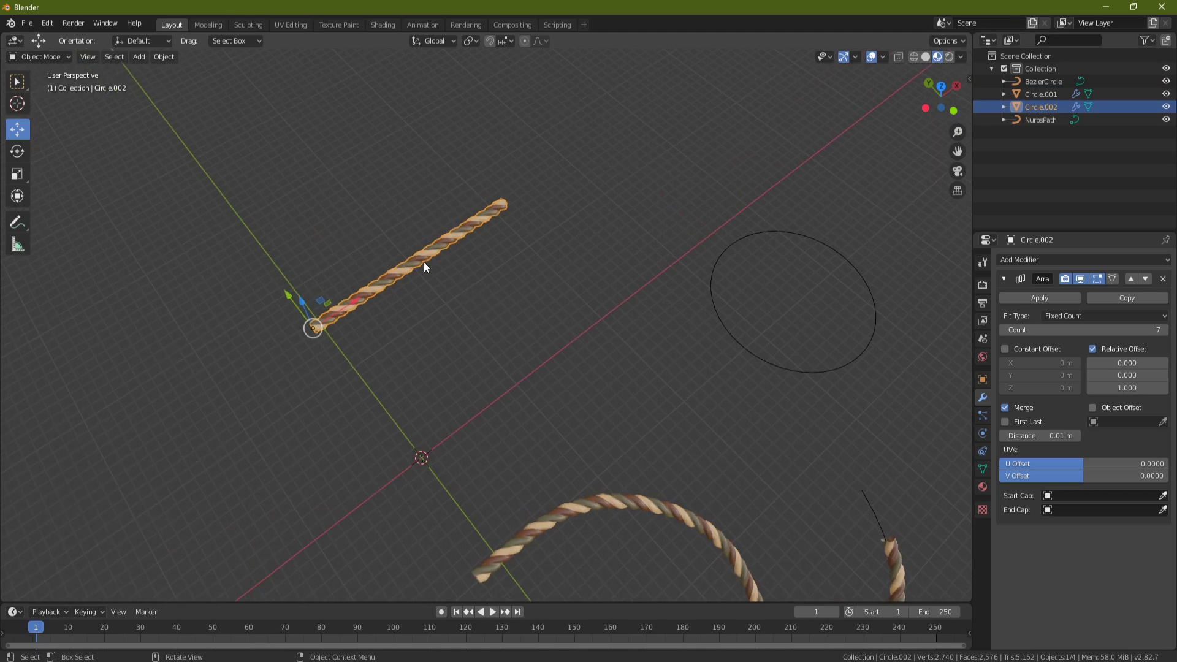
pyautogui.click(1052, 260)
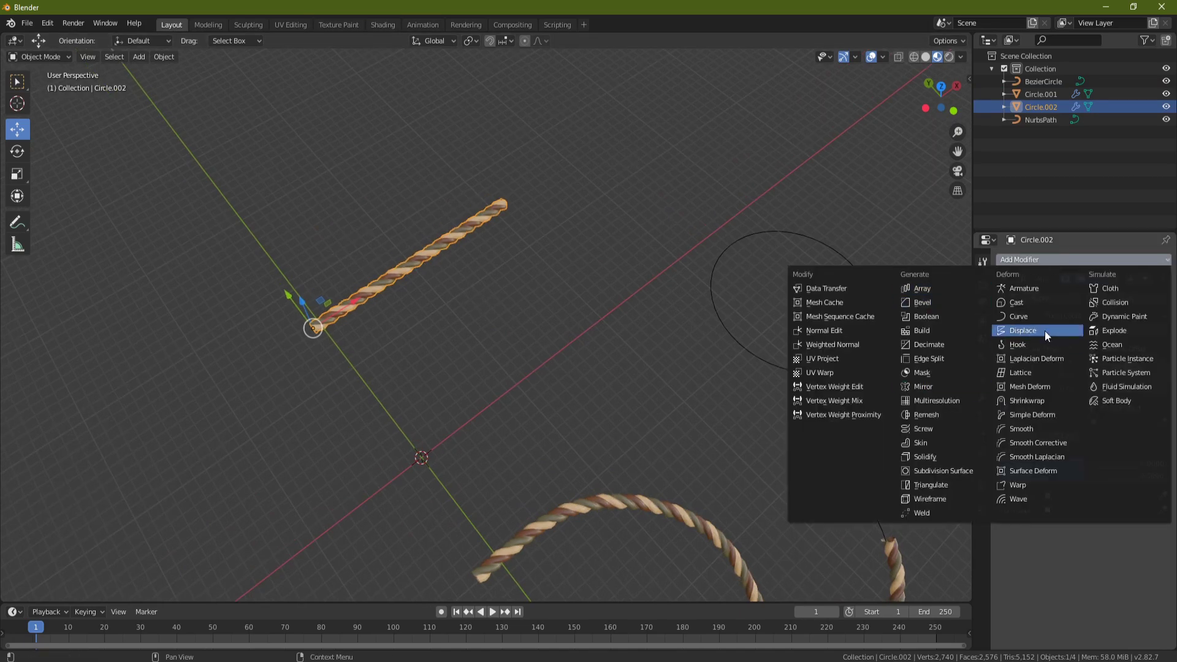
pyautogui.click(1032, 312)
pyautogui.keyDown('shift'); pyautogui.moveTo(858, 371); pyautogui.dragTo(691, 348, button='middle'); pyautogui.keyUp('shift')
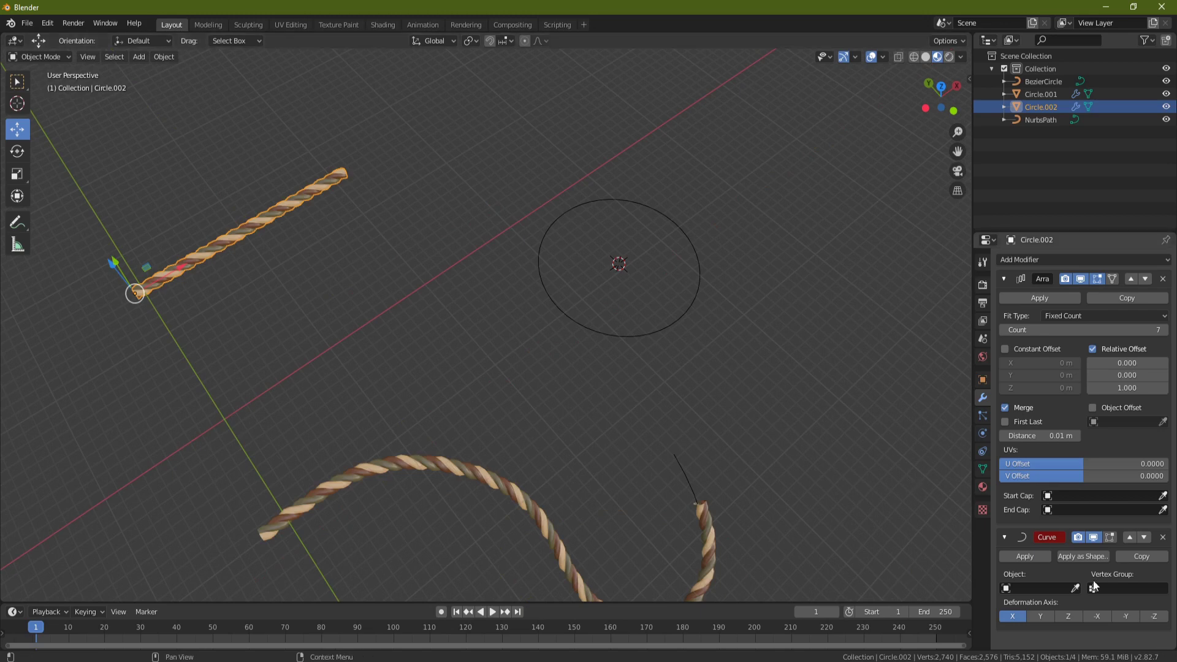
pyautogui.click(1075, 588)
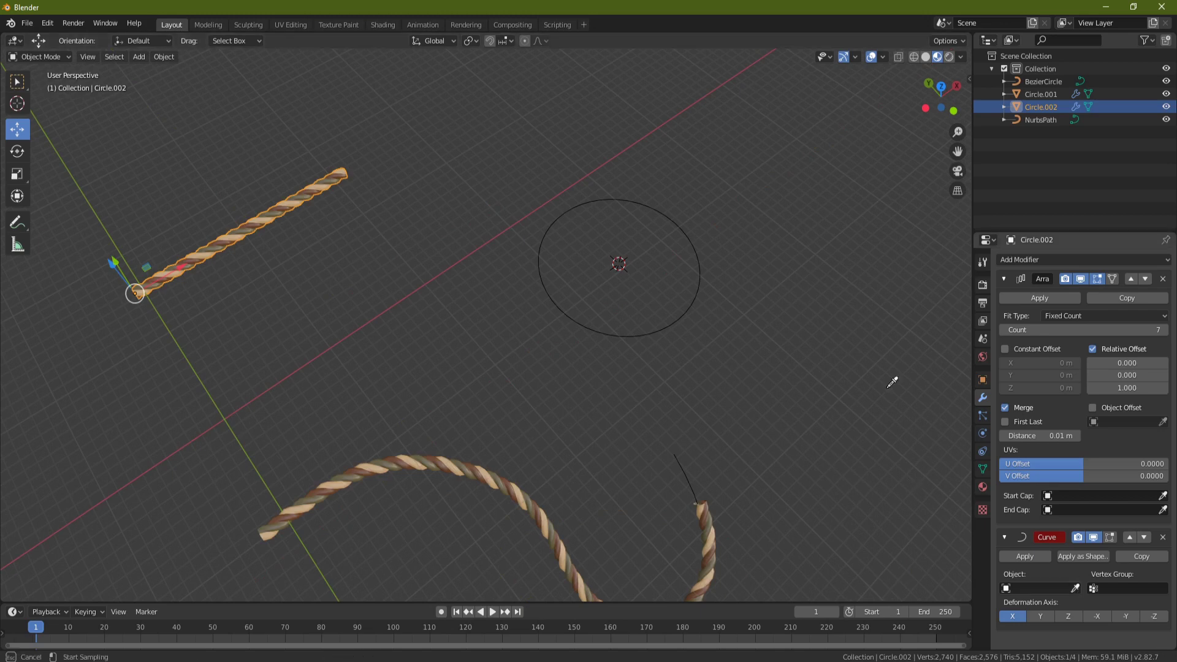
pyautogui.click(680, 318)
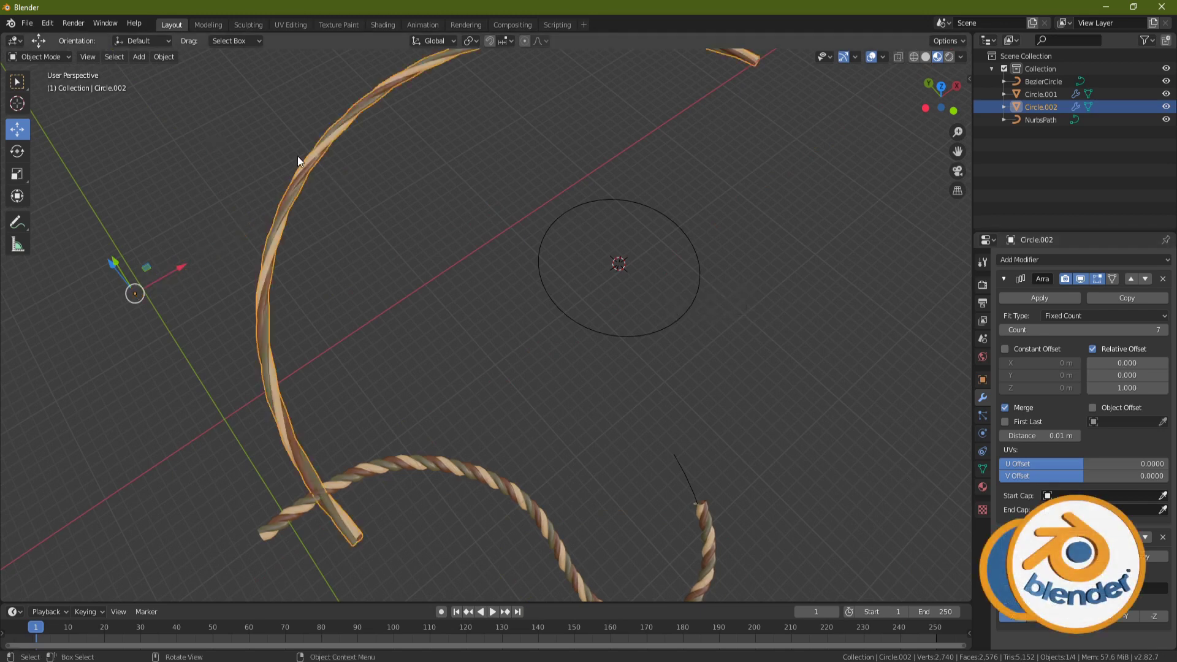
pyautogui.scroll(-2, 297, 156)
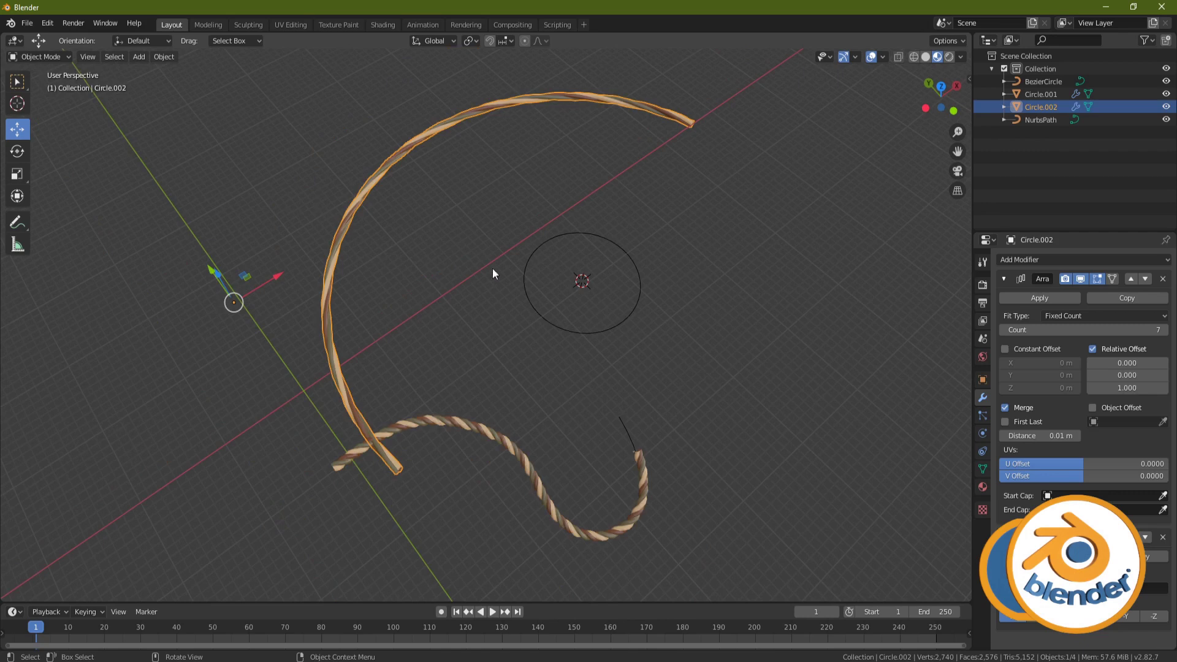
# Snap the 3D cursor to the BezierCircle and move Circle.002 onto it
pyautogui.click(639, 270)
pyautogui.hotkey('shift', 's')
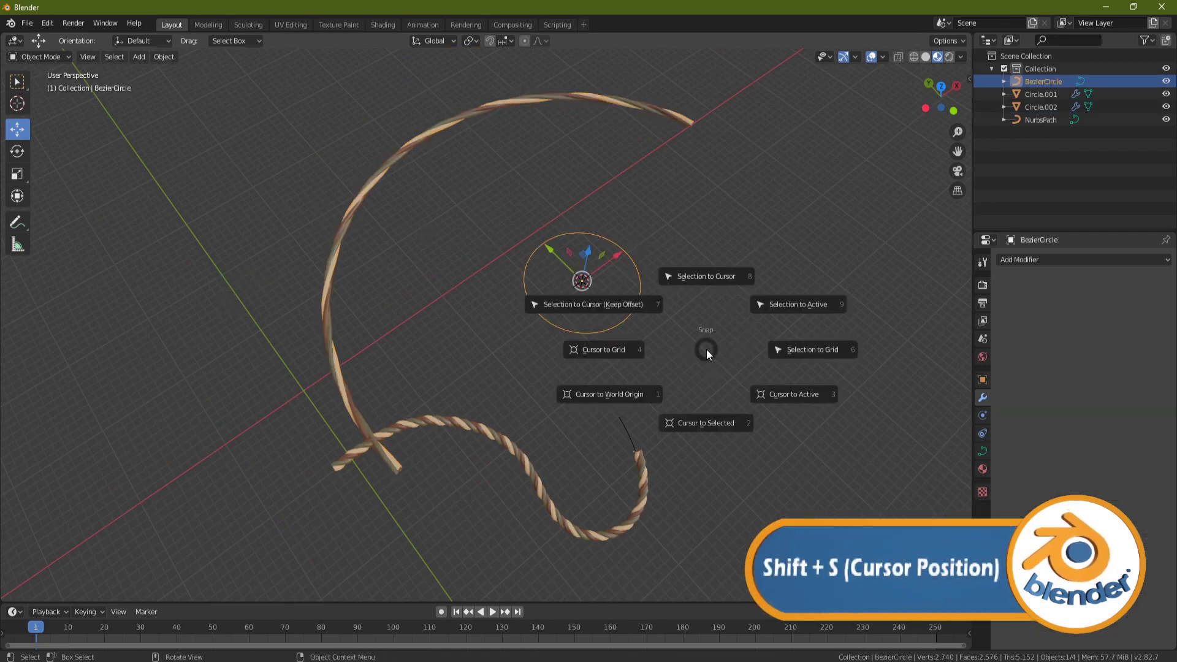
pyautogui.click(705, 419)
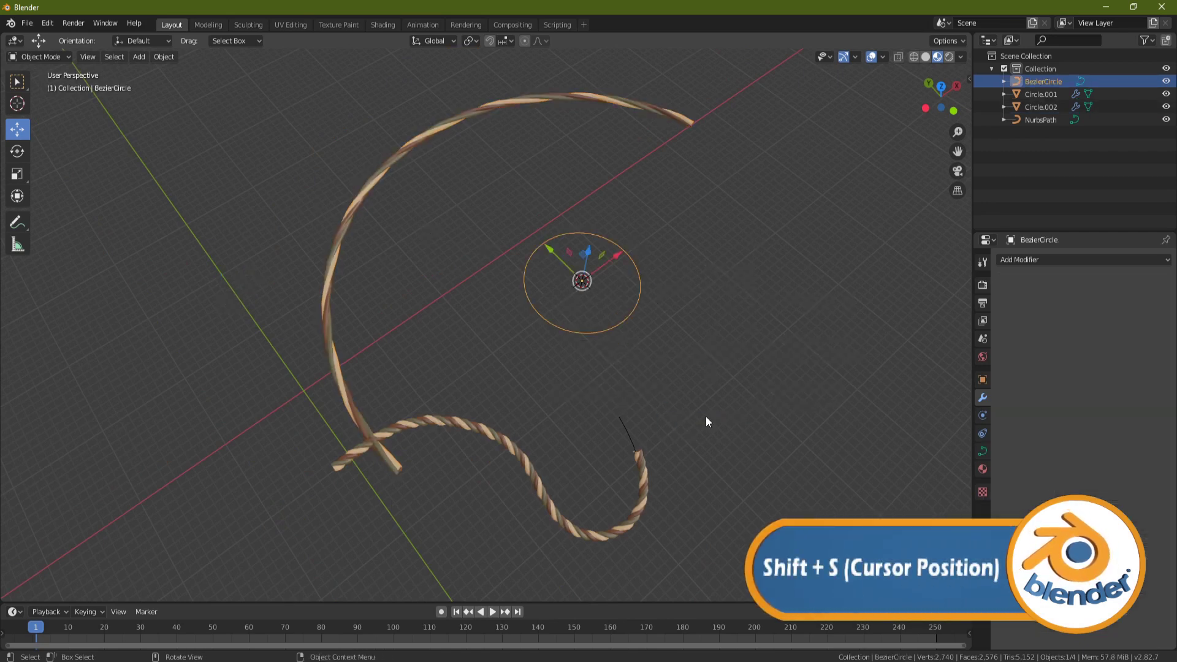
pyautogui.click(506, 103)
pyautogui.hotkey('shift', 's')
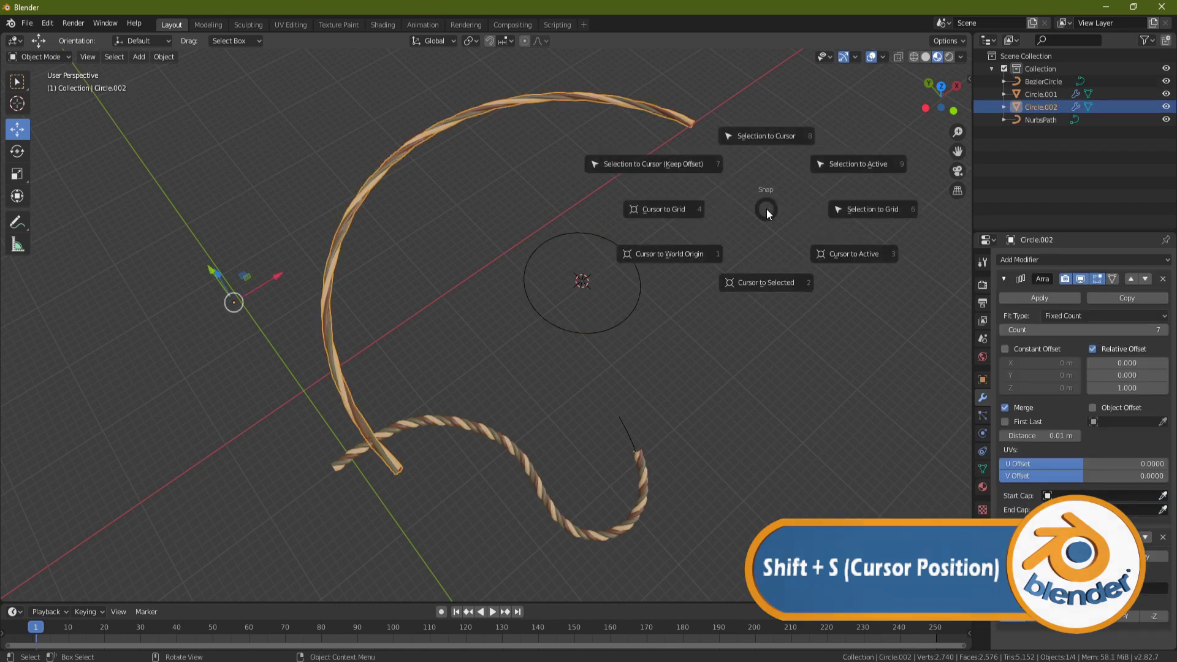
pyautogui.click(676, 161)
# Raise Circle.002's Array count to 15 so it wraps around the circle
pyautogui.scroll(3, 754, 286)
pyautogui.keyDown('shift'); pyautogui.moveTo(729, 284); pyautogui.dragTo(568, 292, button='middle'); pyautogui.keyUp('shift')
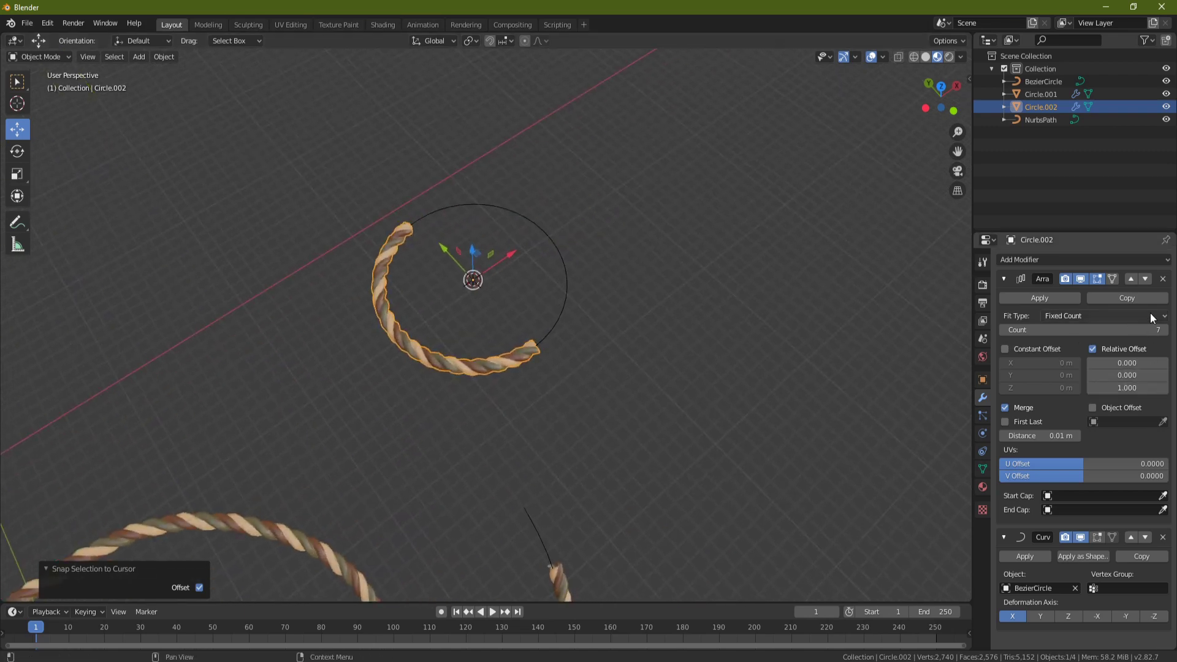
pyautogui.click(1164, 330)
pyautogui.click(1164, 330)
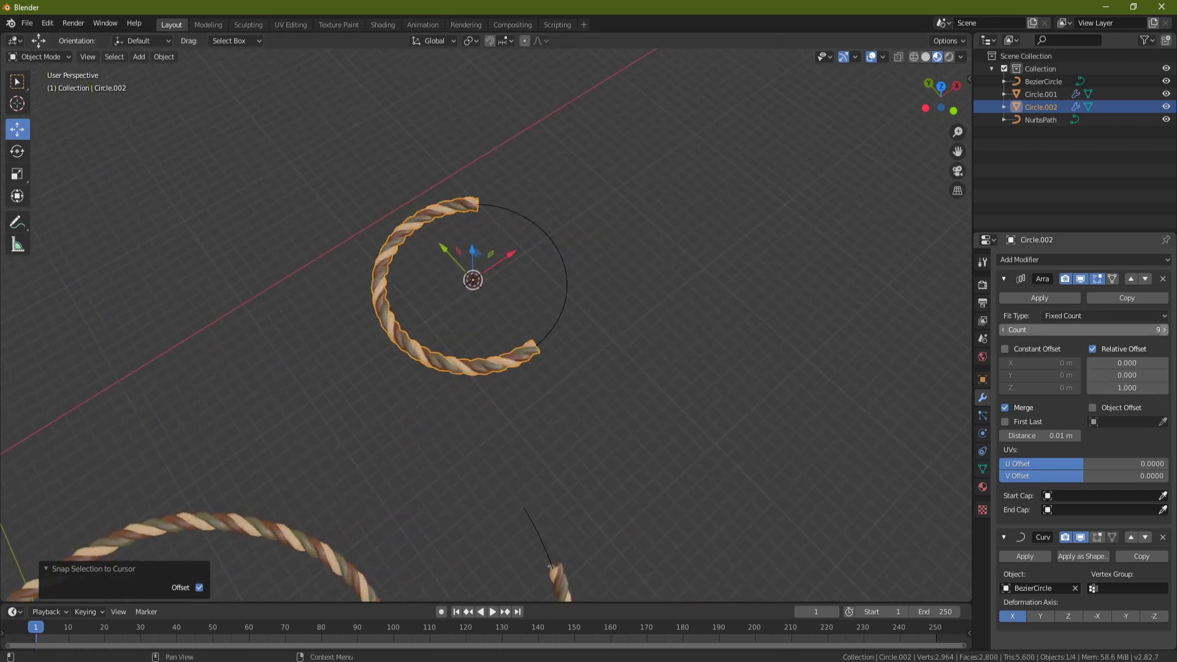
pyautogui.click(1164, 331)
pyautogui.click(1164, 331)
pyautogui.click(1164, 330)
pyautogui.click(1164, 331)
pyautogui.click(1164, 330)
pyautogui.click(1164, 330)
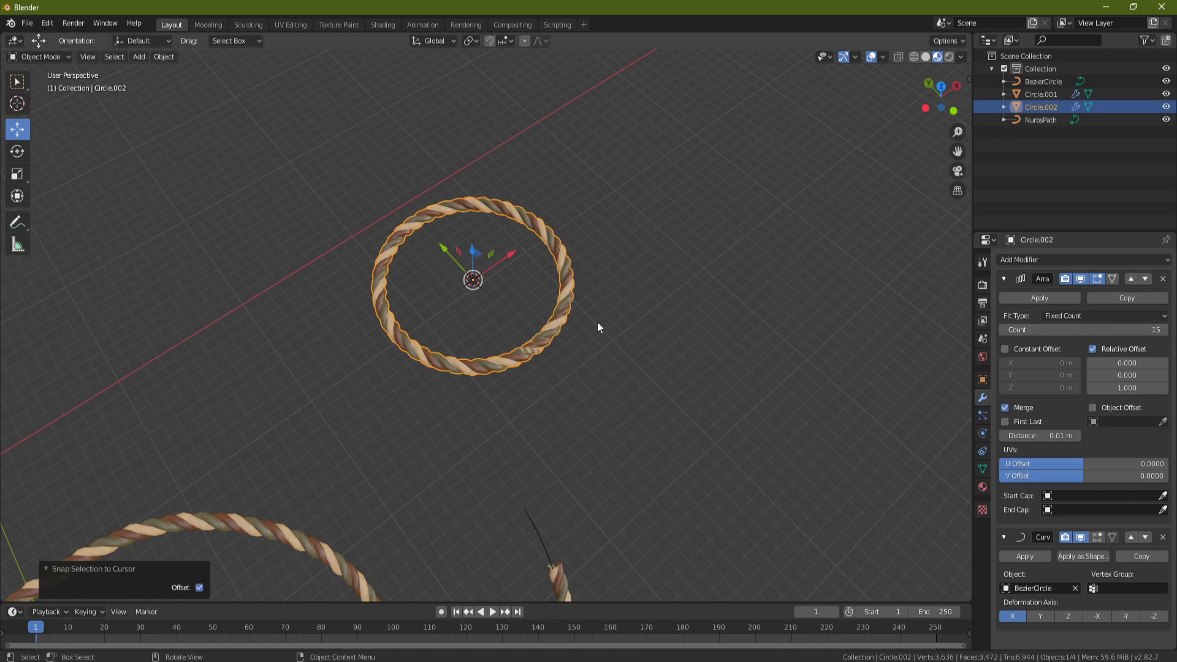
pyautogui.scroll(2, 580, 370)
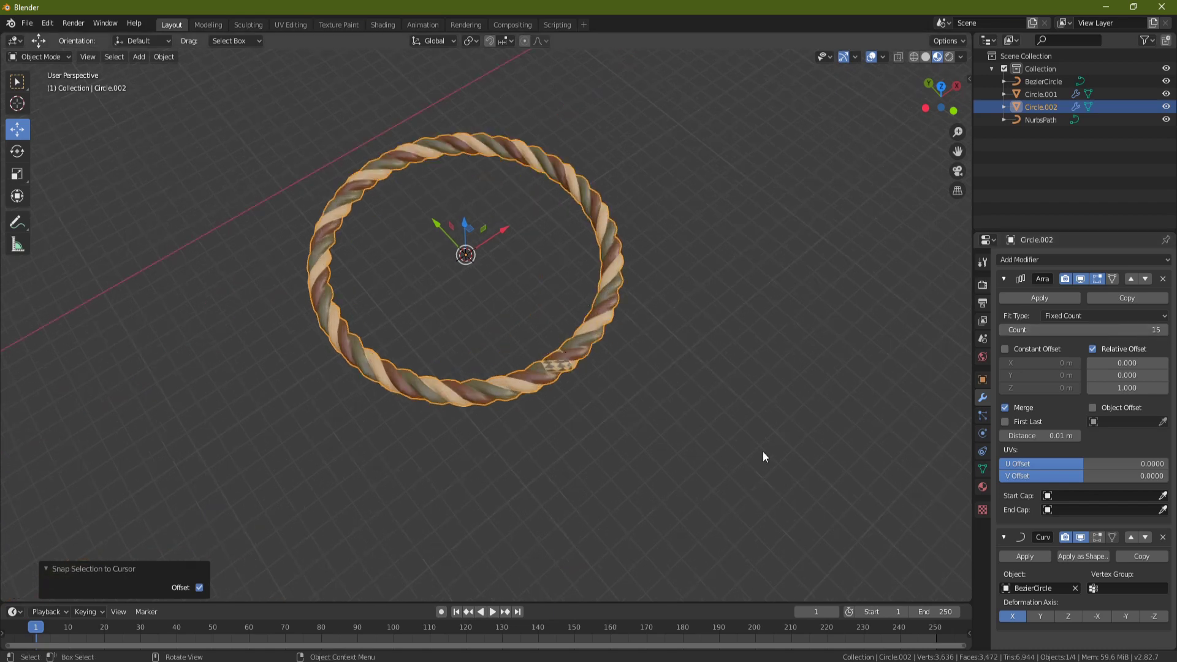
# Toggle Edit Mode on Circle.002, then set its Array count to 16 and check the ring
pyautogui.press('Tab')
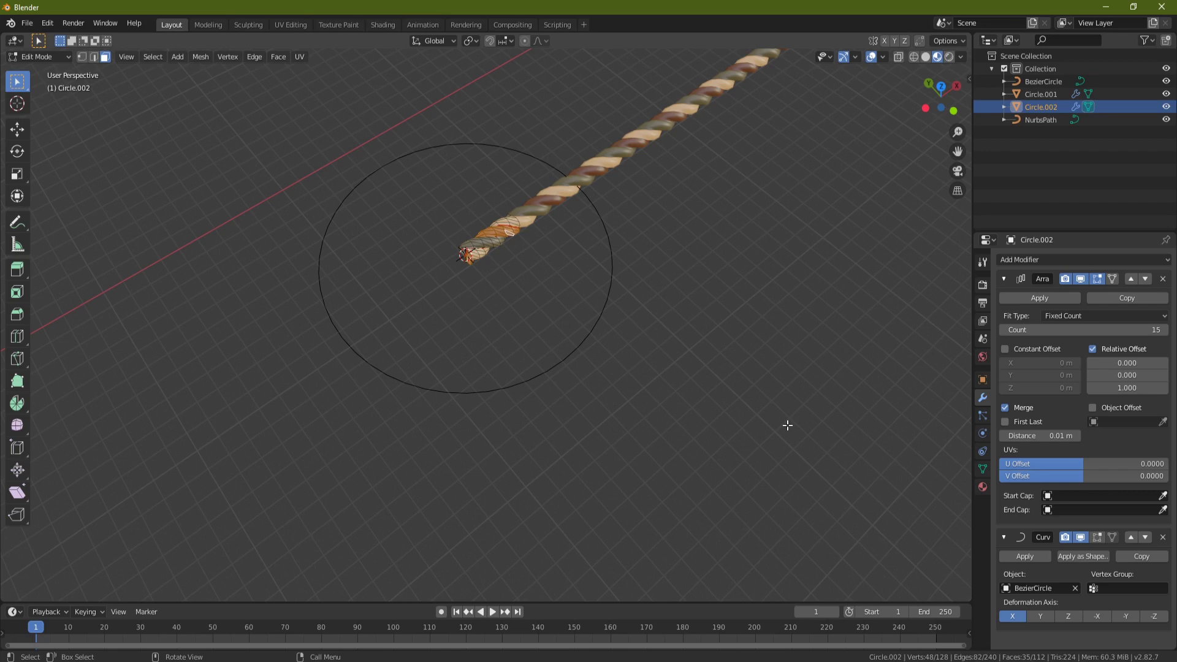
pyautogui.press('Tab')
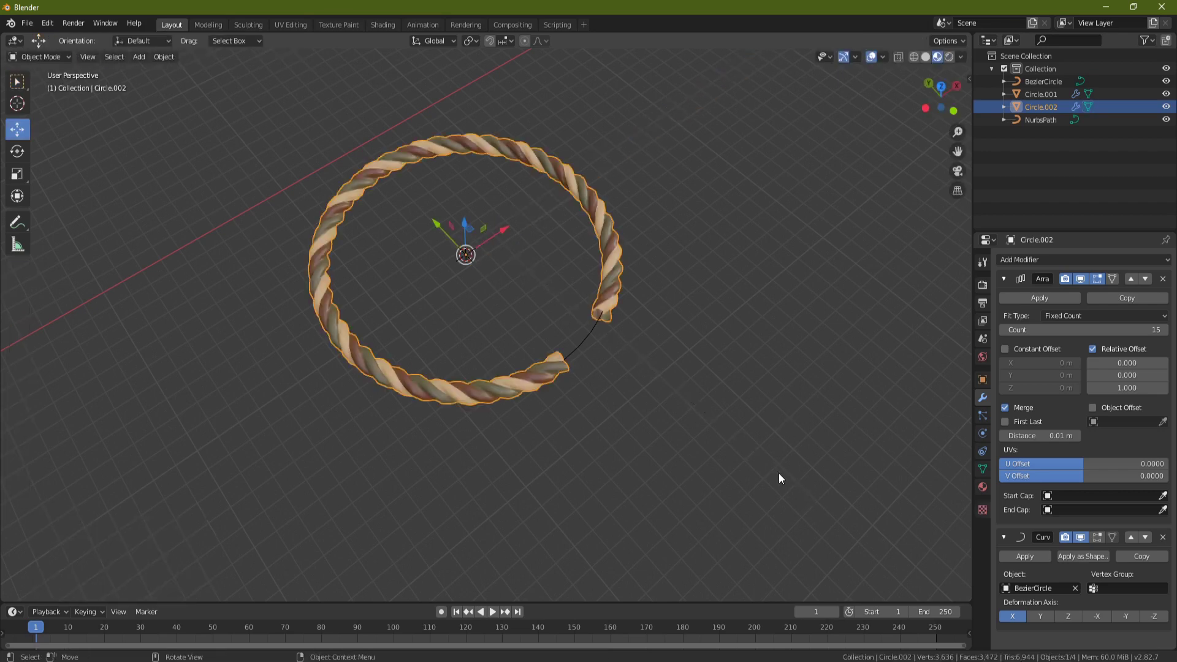
pyautogui.click(1163, 330)
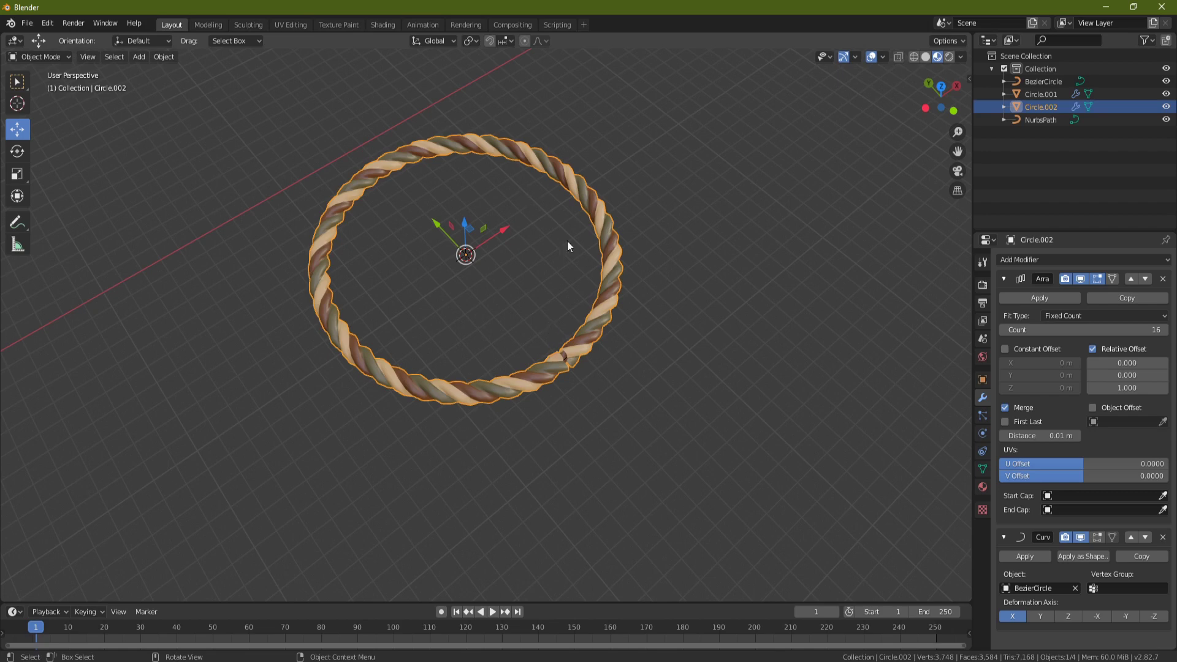
pyautogui.moveTo(713, 331); pyautogui.dragTo(586, 416, button='middle')
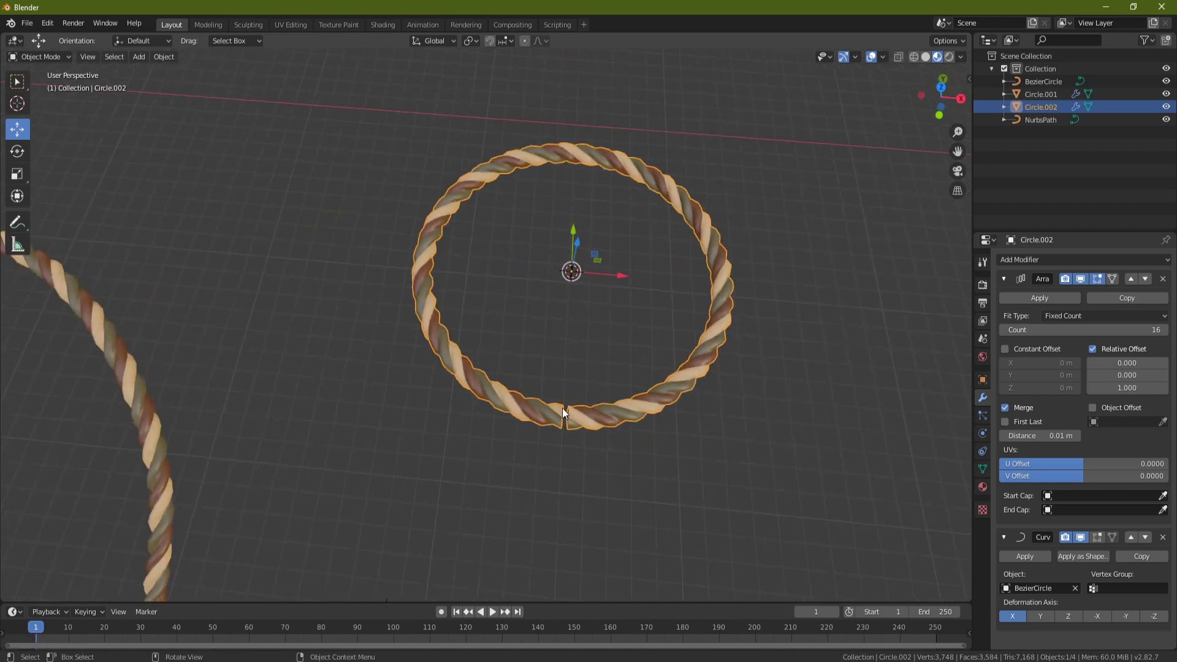
pyautogui.scroll(-4, 579, 243)
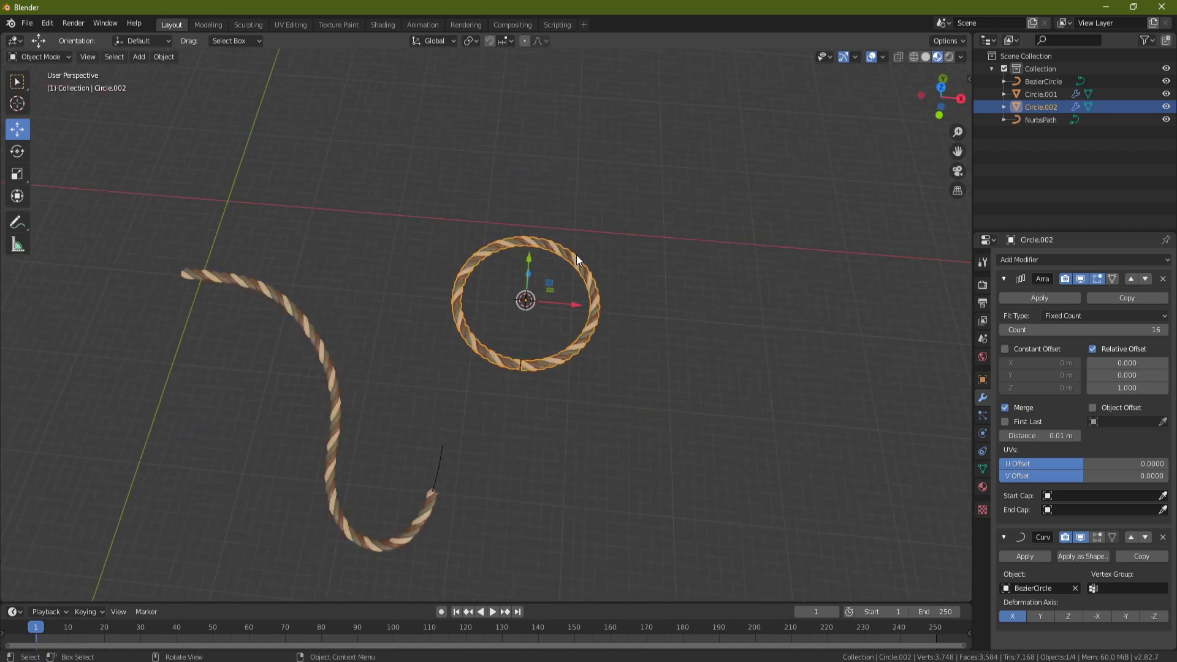